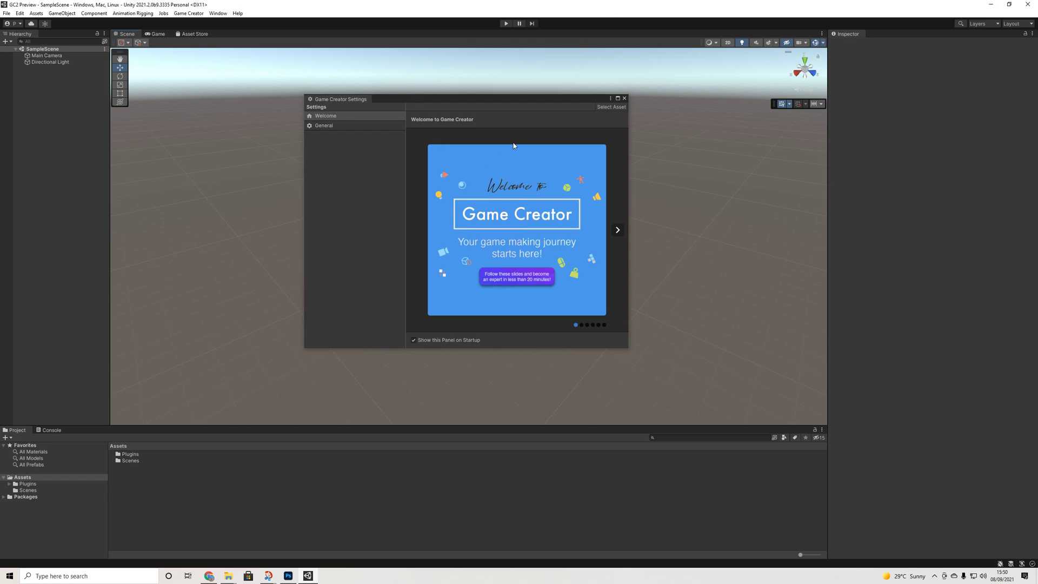
# Look through all the Game Creator welcome slides and the General audio mixer settings, and close the settings window.
pyautogui.click(389, 115)
pyautogui.click(440, 171)
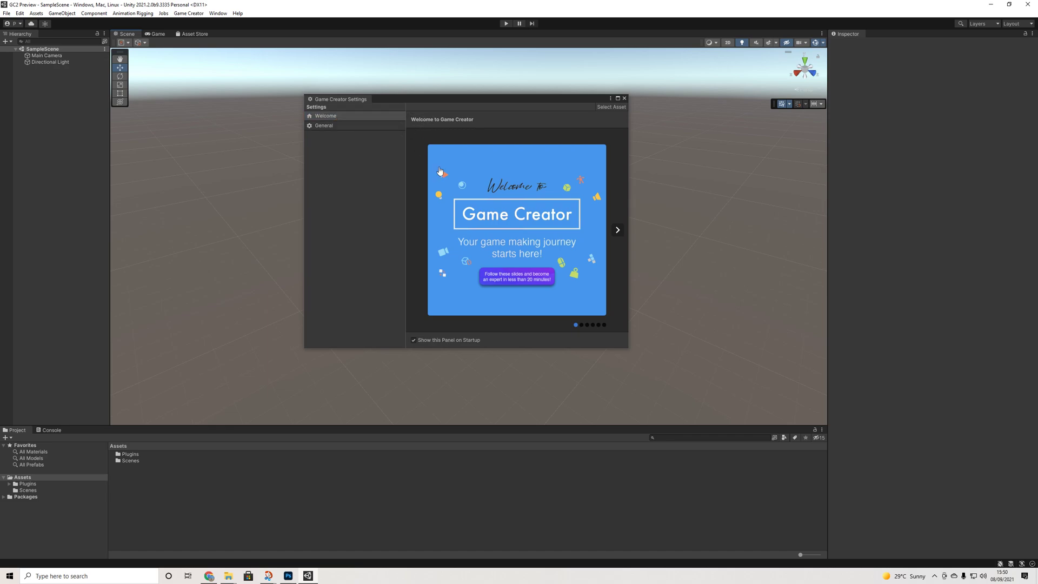
pyautogui.click(619, 230)
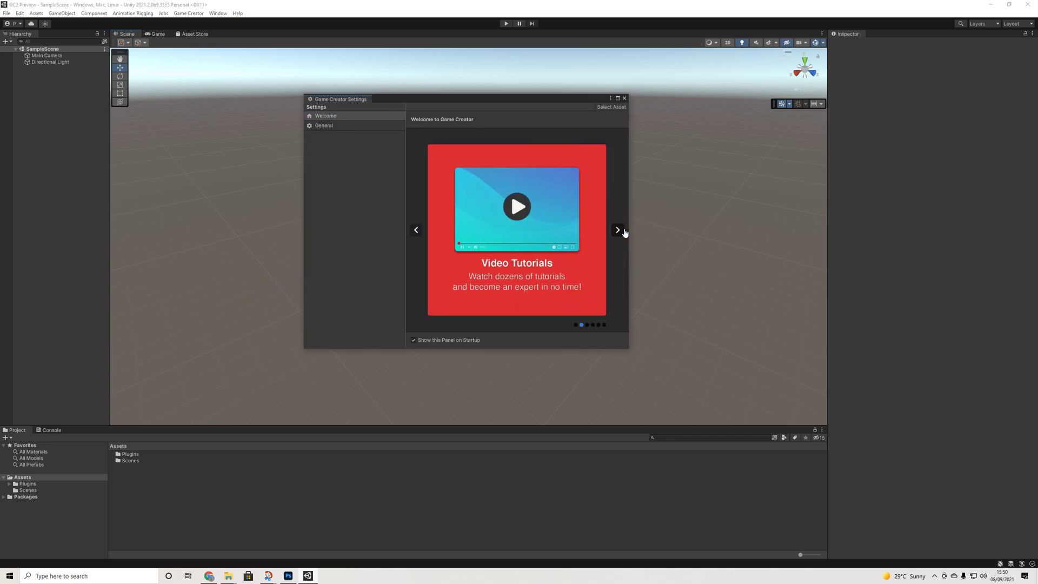
pyautogui.click(617, 231)
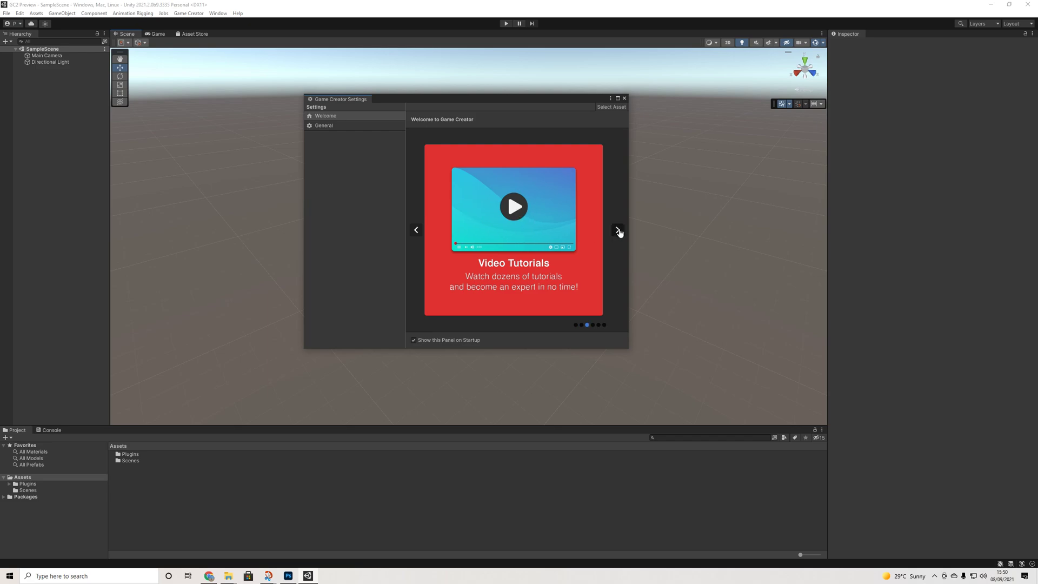
pyautogui.click(618, 232)
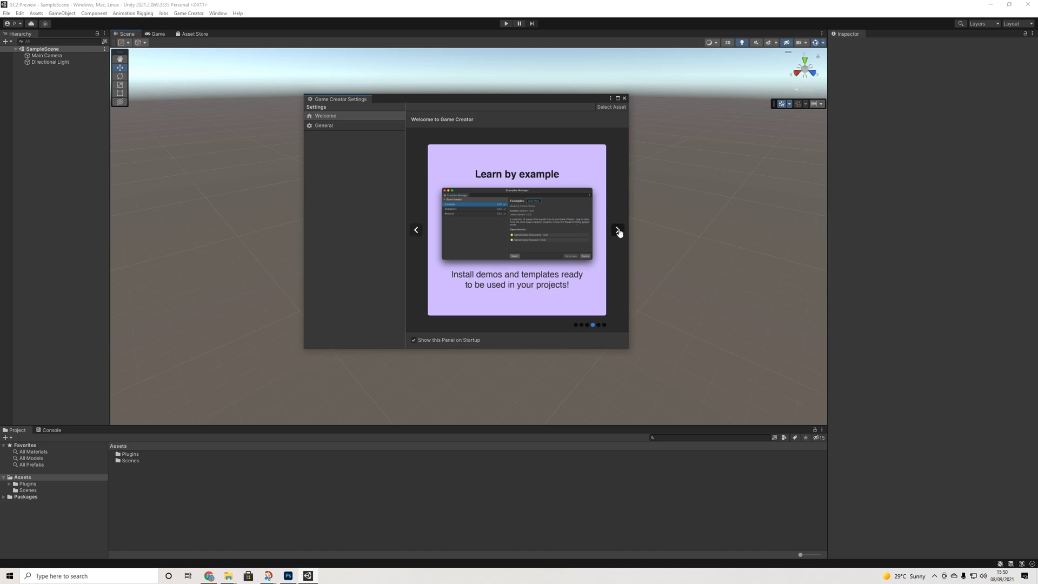
pyautogui.click(617, 231)
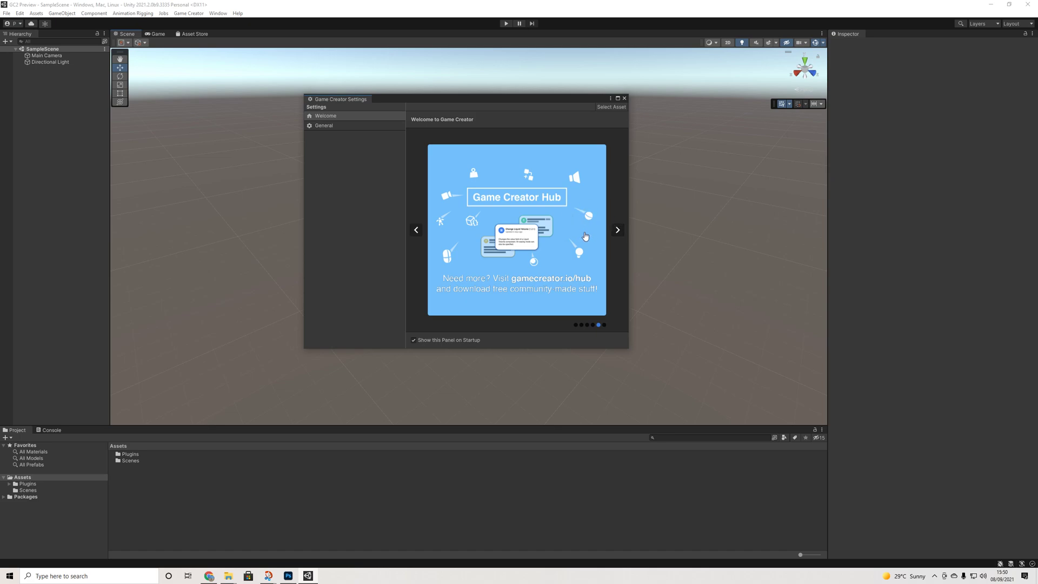
pyautogui.click(618, 230)
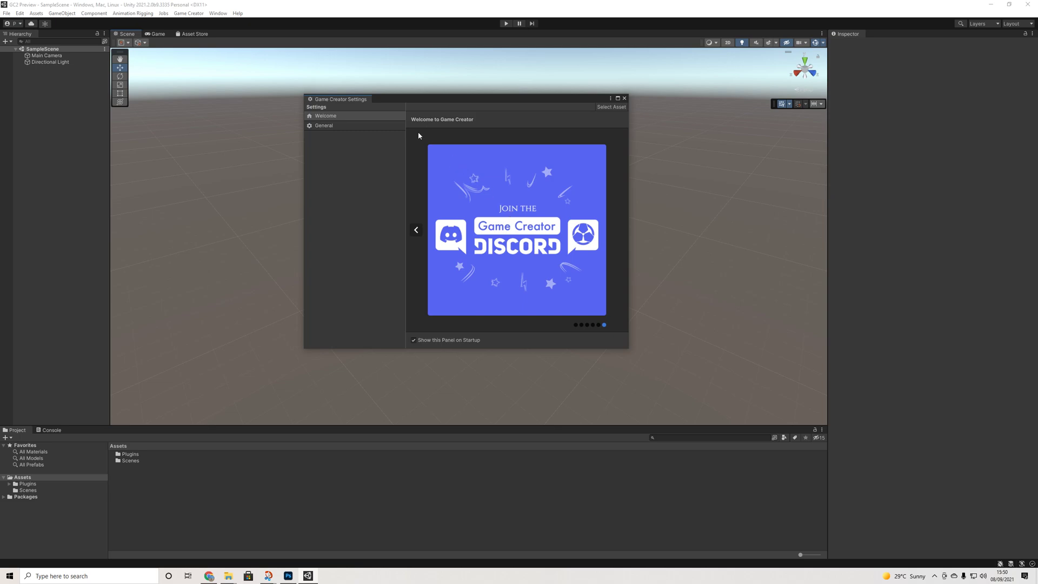
pyautogui.click(388, 125)
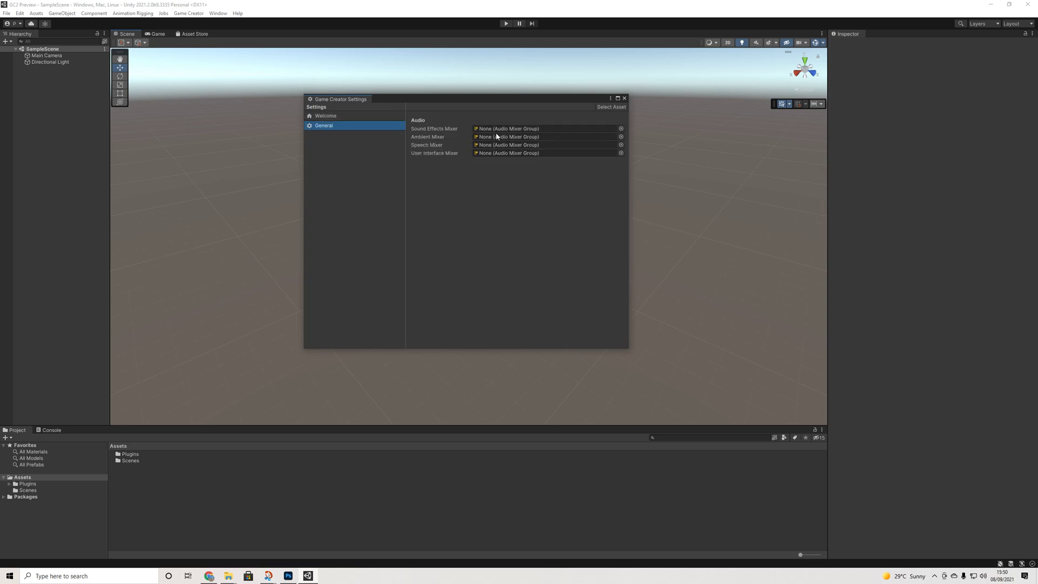
pyautogui.click(624, 99)
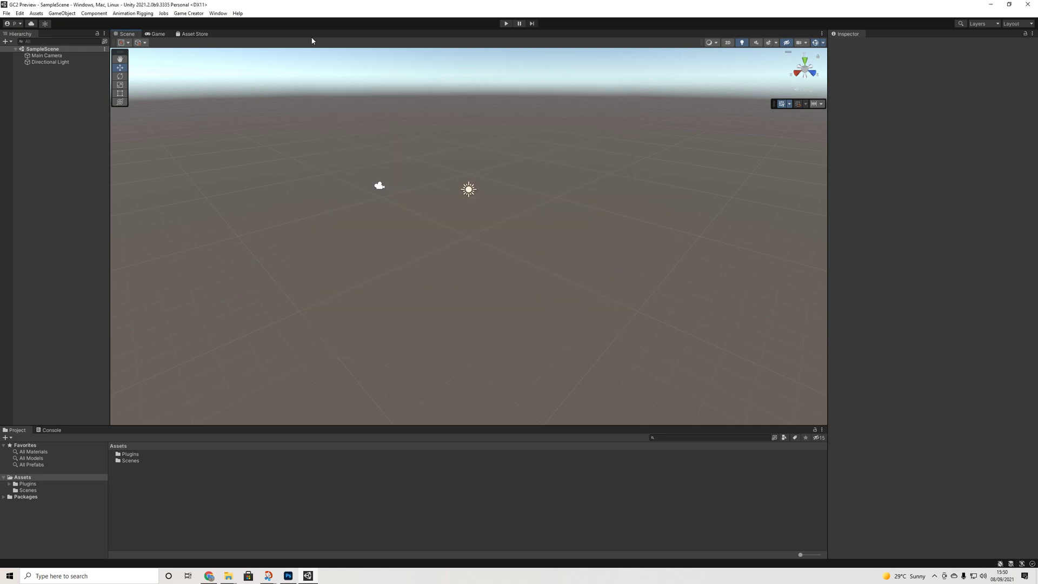
# Install version 1.0.0 of the Blockout, Characters and Examples packages through Game Creator's Examples Manager, and close the manager.
pyautogui.click(182, 14)
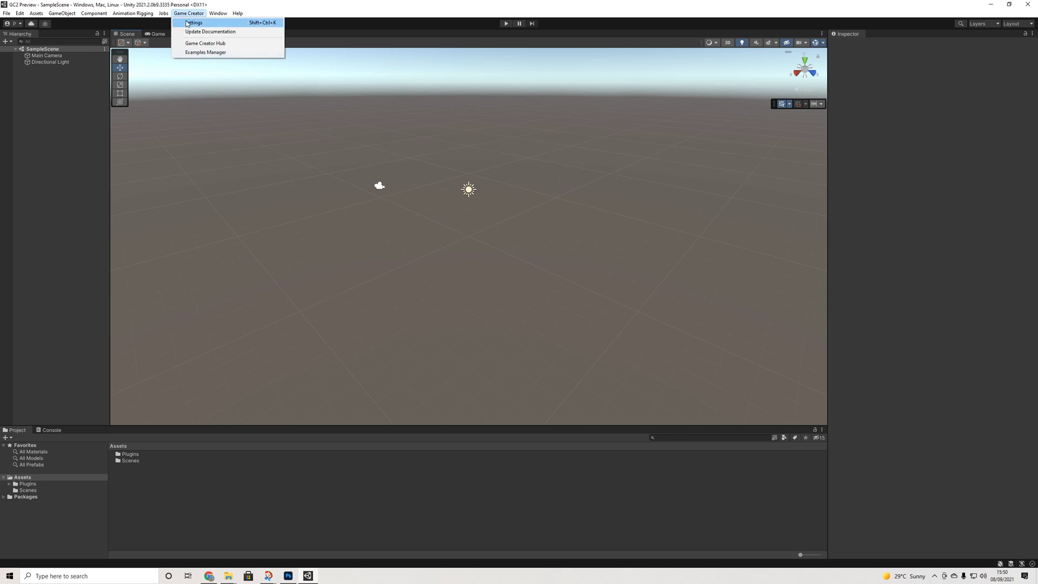
pyautogui.click(197, 53)
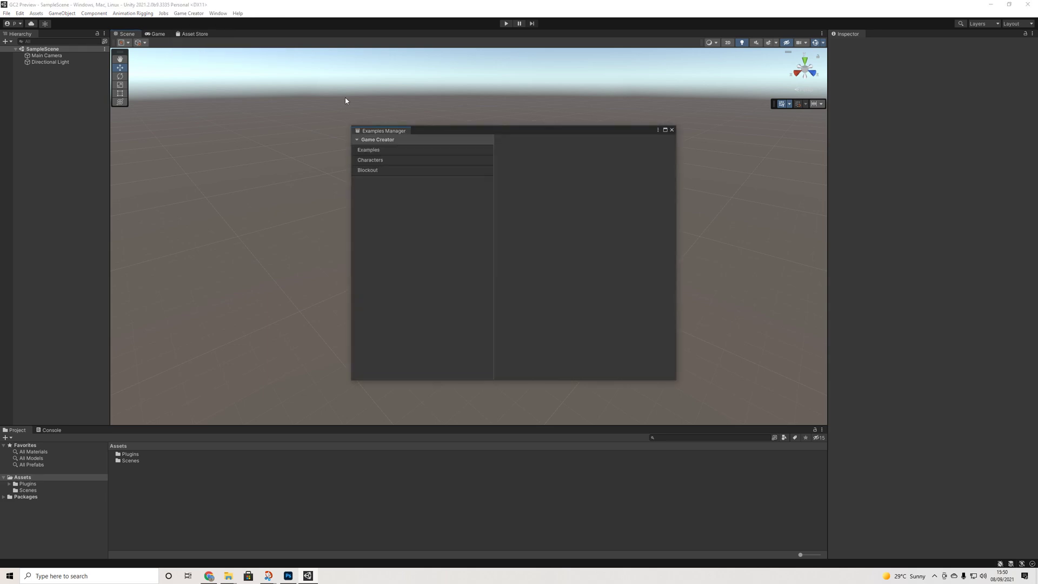
pyautogui.click(381, 151)
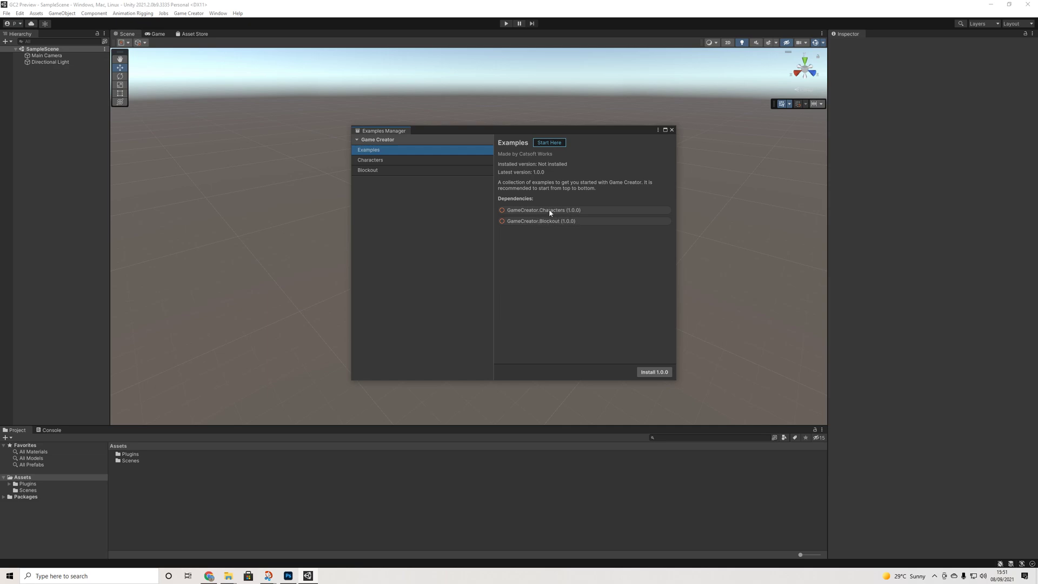
pyautogui.click(382, 160)
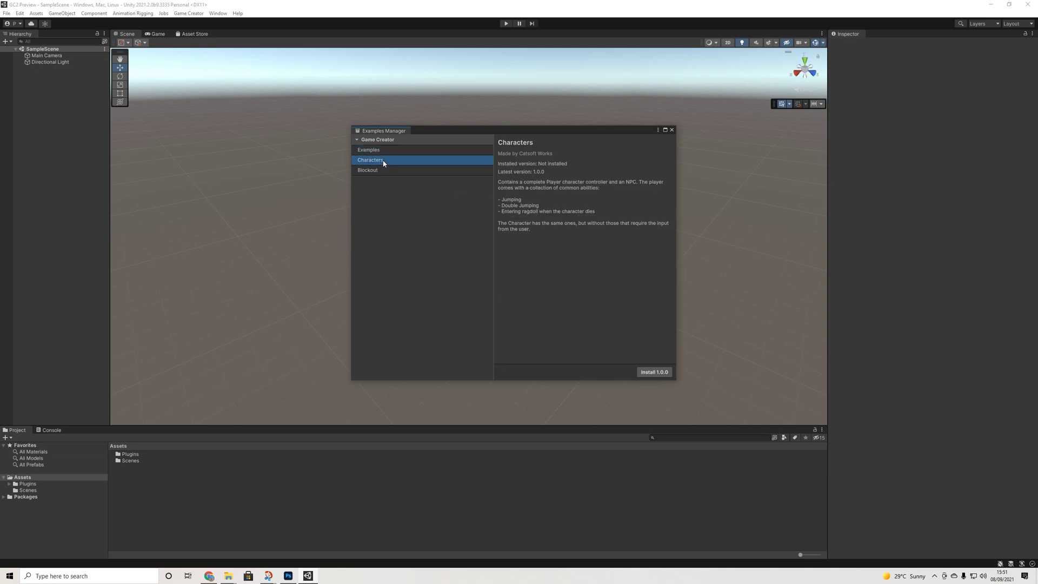
pyautogui.click(371, 170)
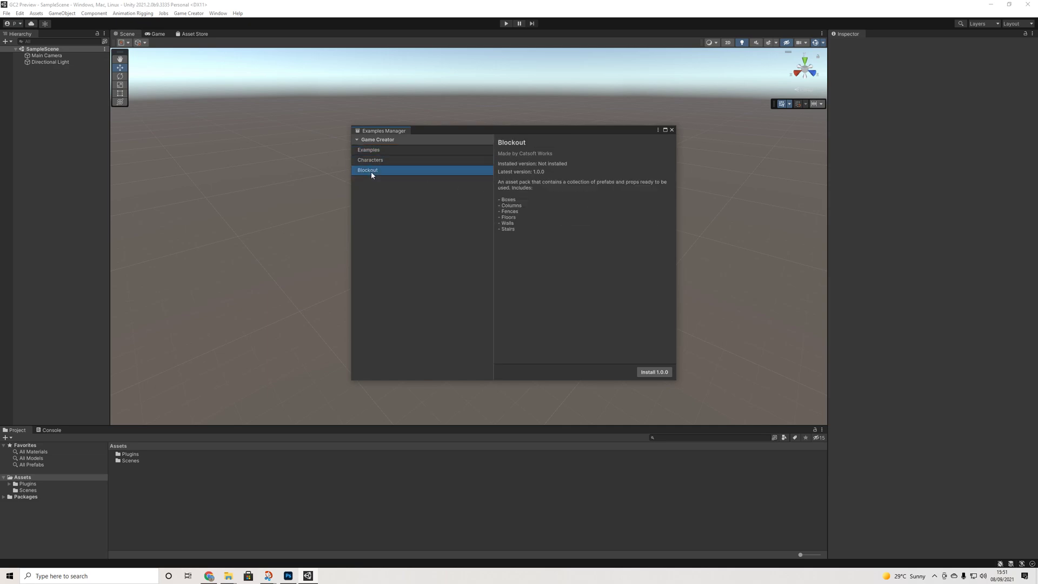
pyautogui.click(652, 374)
pyautogui.click(417, 161)
pyautogui.click(649, 372)
pyautogui.click(423, 151)
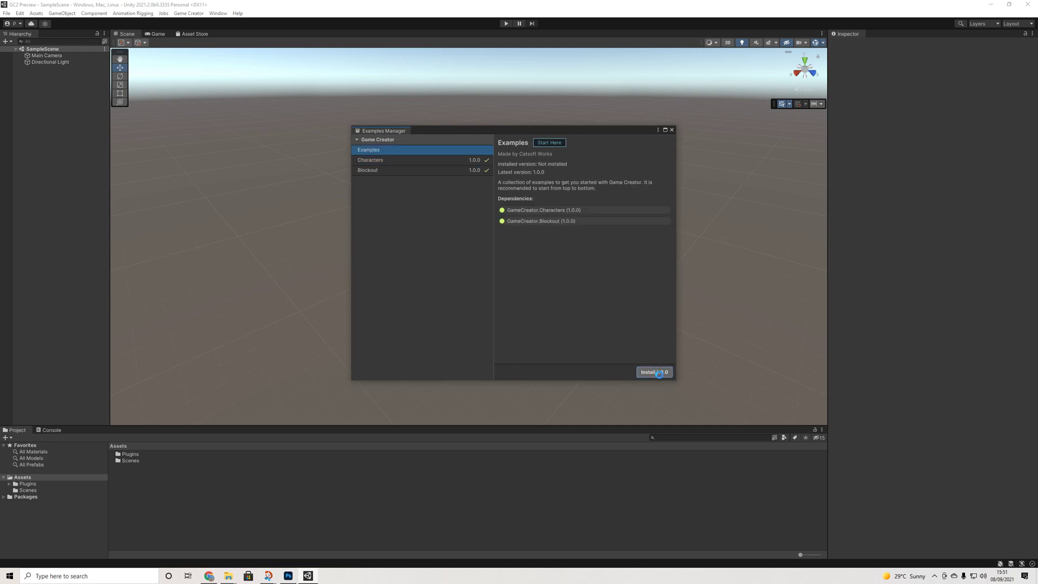
pyautogui.click(654, 372)
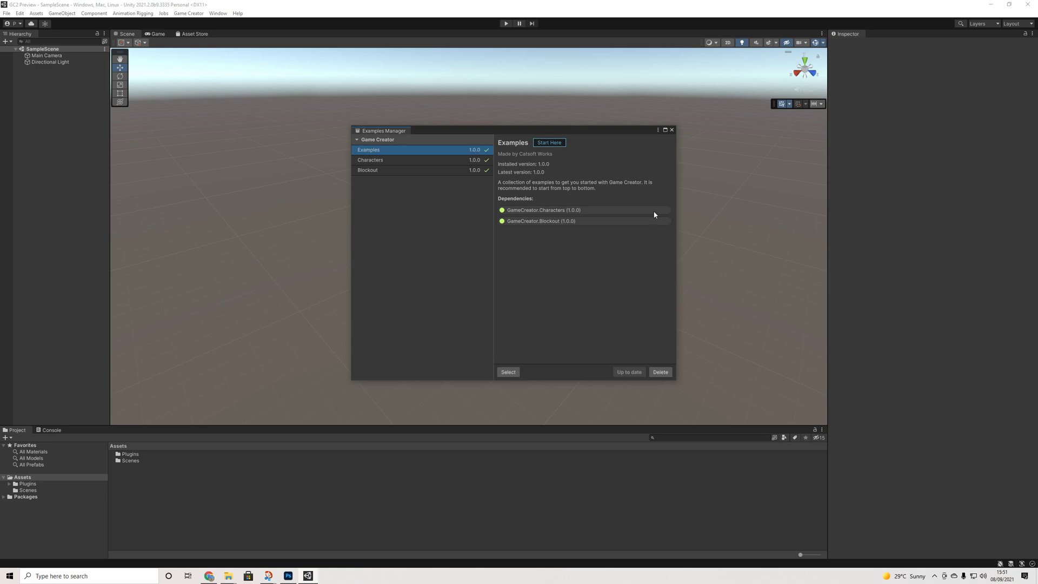
pyautogui.click(672, 131)
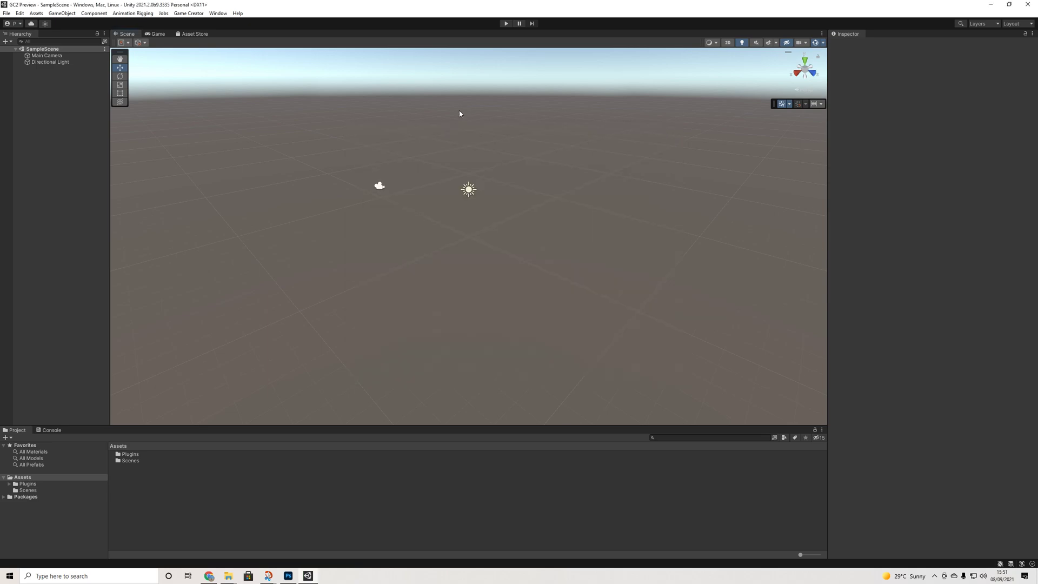
# View the Game Creator Hub and its account-linking settings, and close those settings without linking an account.
pyautogui.click(187, 14)
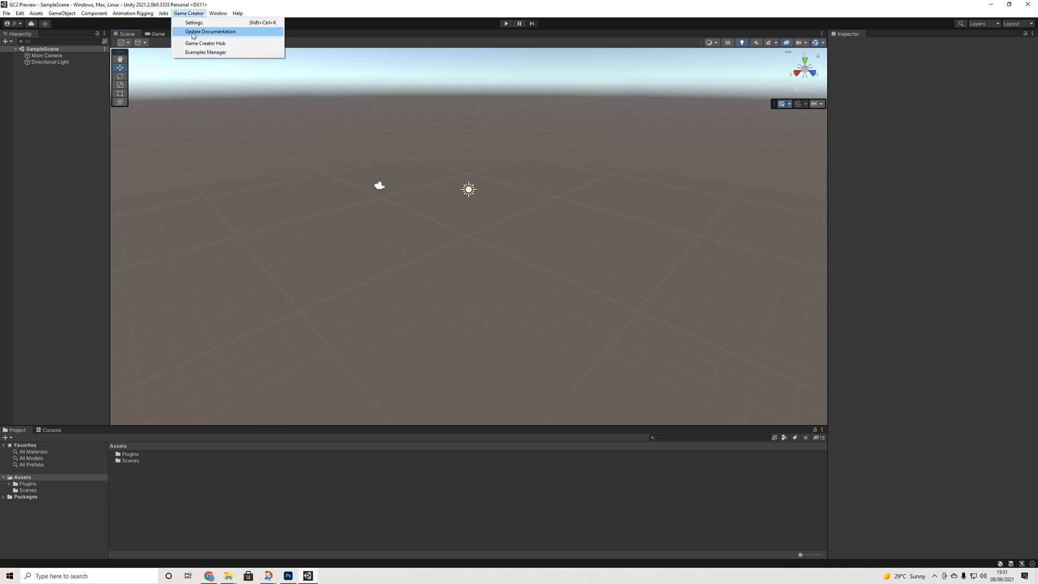
pyautogui.click(191, 48)
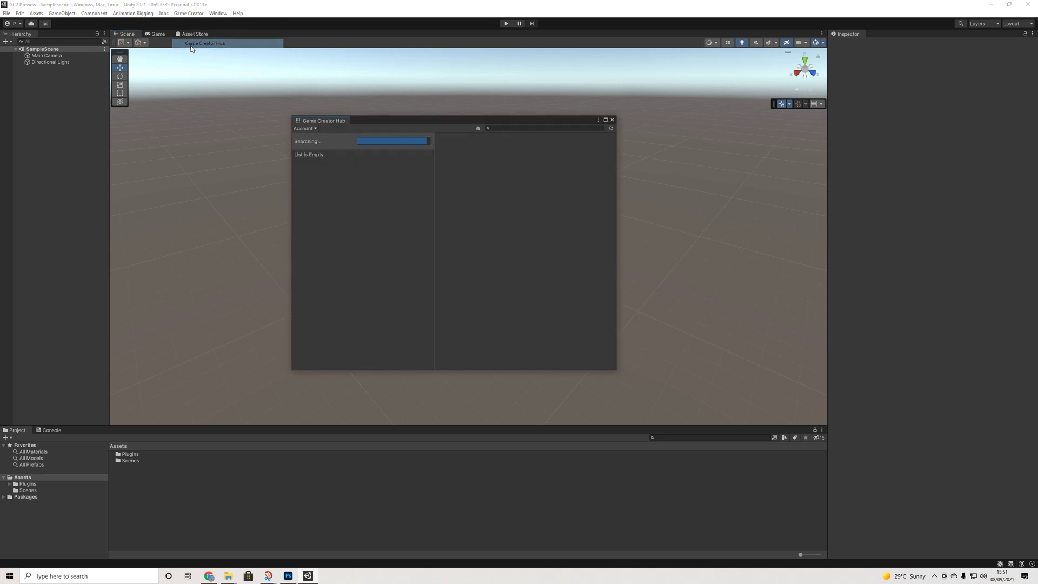
pyautogui.moveTo(443, 122); pyautogui.dragTo(454, 124)
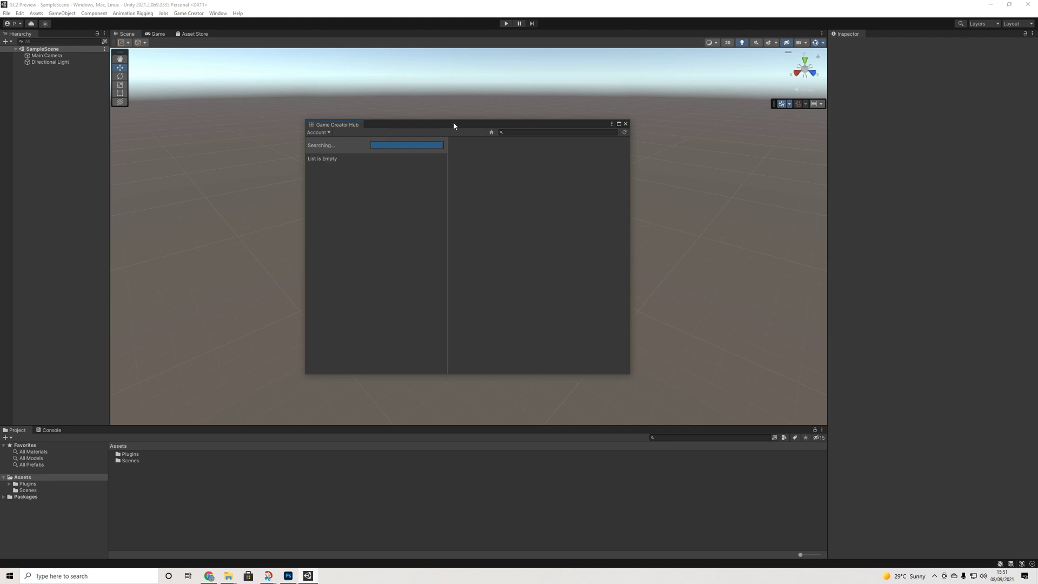
pyautogui.click(318, 132)
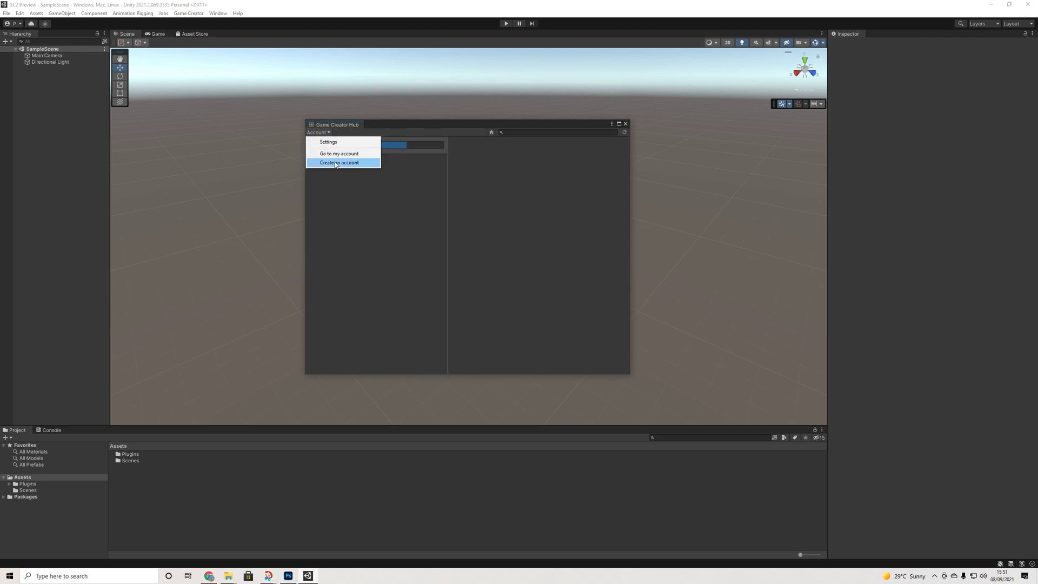
pyautogui.click(329, 143)
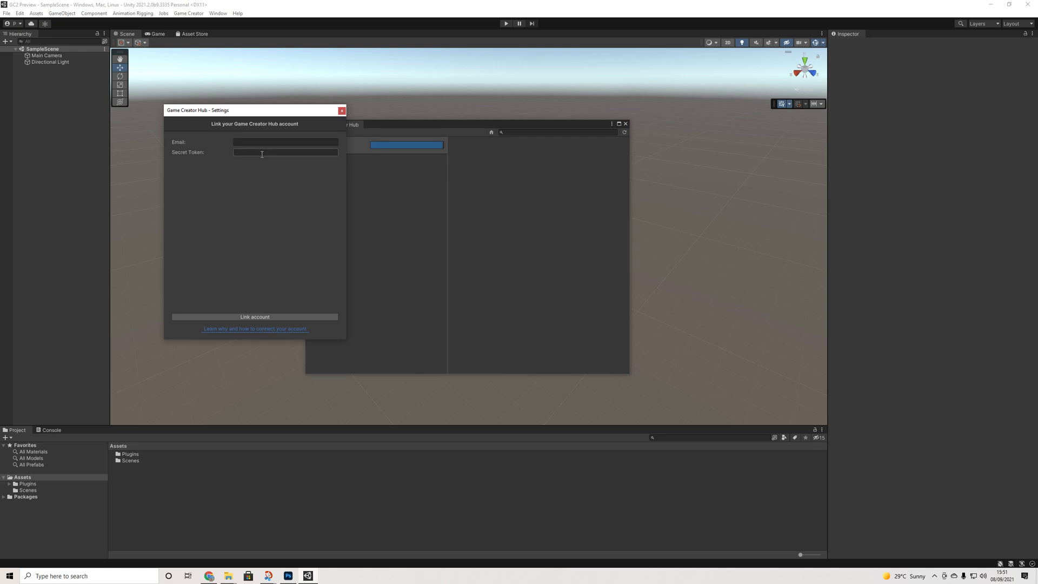
pyautogui.click(342, 112)
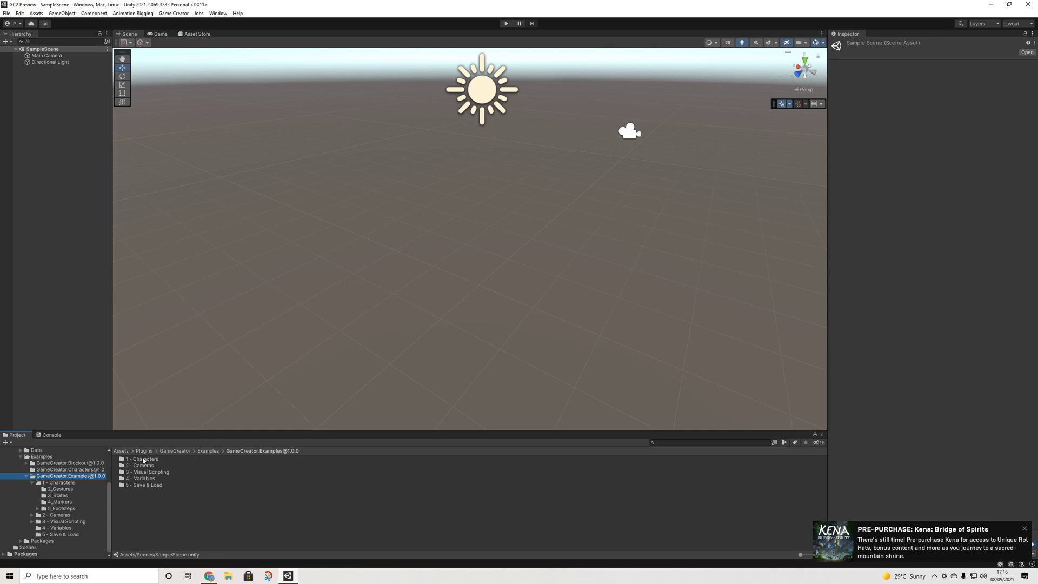
# Open the 1_PlayerMovement example scene from the 1 - Characters folder of the installed Game Creator examples.
pyautogui.doubleClick(144, 461)
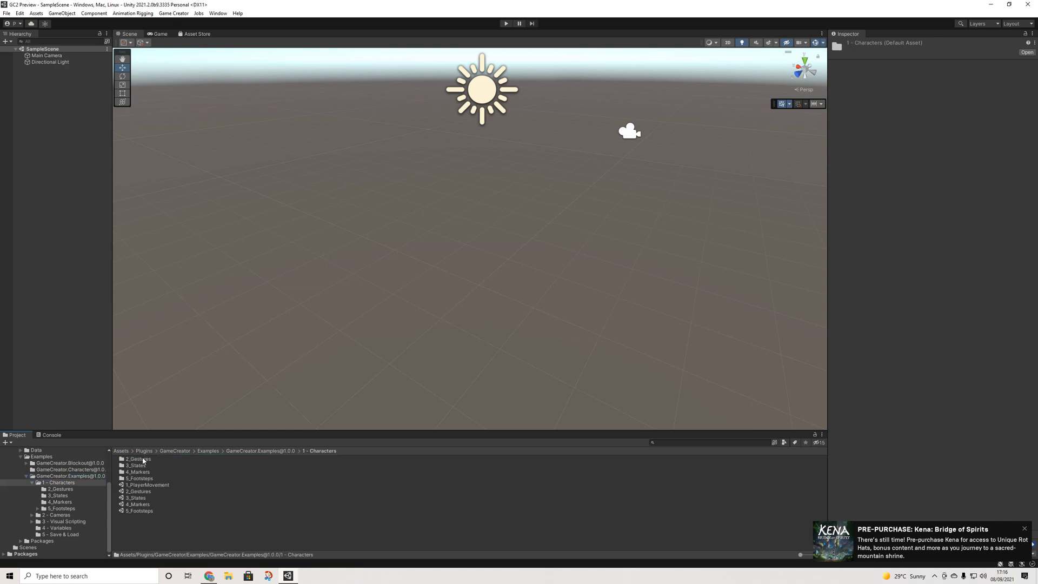
pyautogui.doubleClick(148, 486)
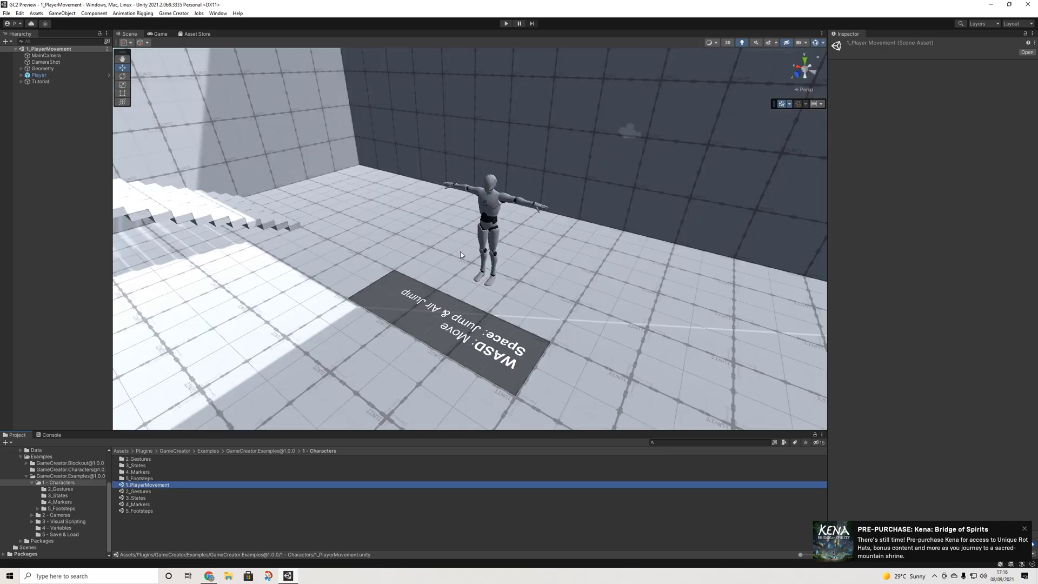
pyautogui.keyDown('alt'); pyautogui.moveTo(459, 251); pyautogui.dragTo(379, 255); pyautogui.keyUp('alt')
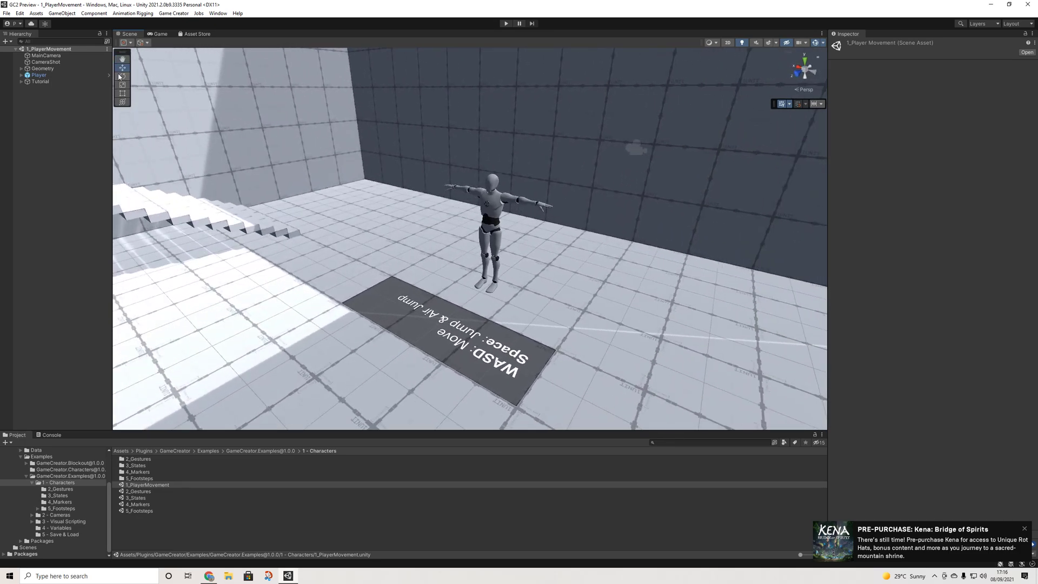
# Review the available shot types for the CameraShot object and choose Third Person.
pyautogui.click(56, 62)
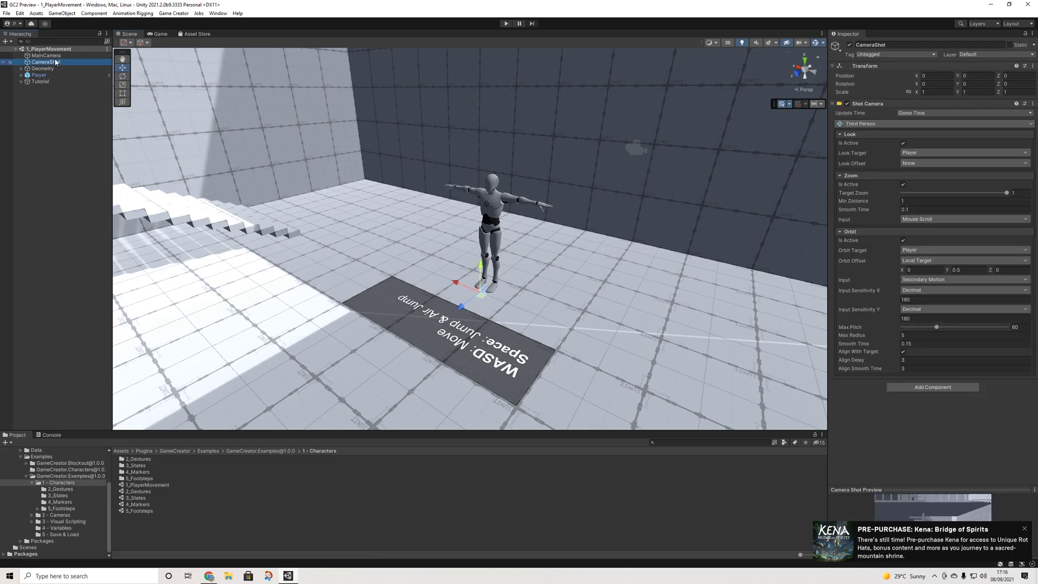
pyautogui.click(871, 124)
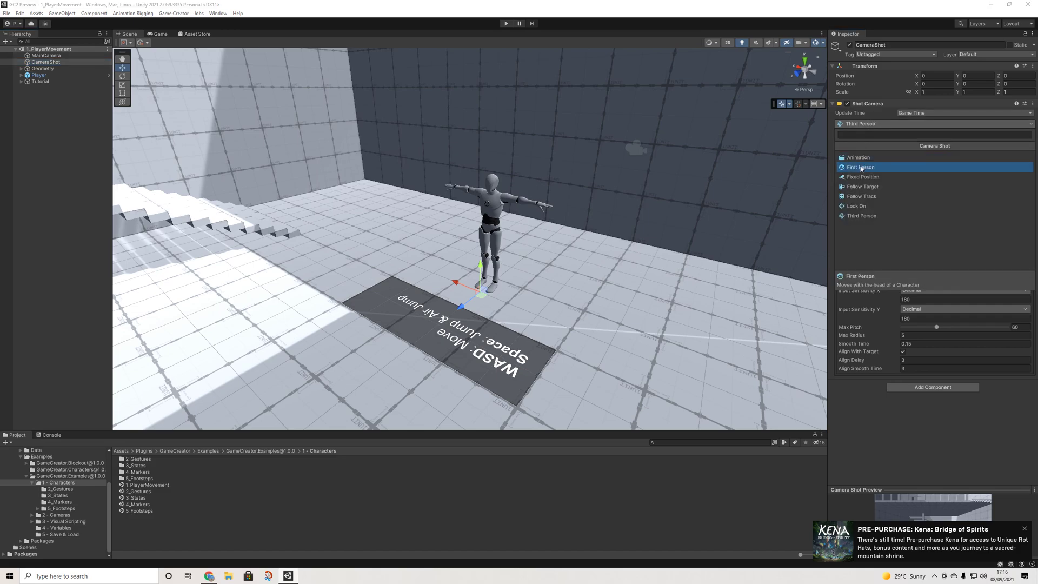
pyautogui.click(862, 216)
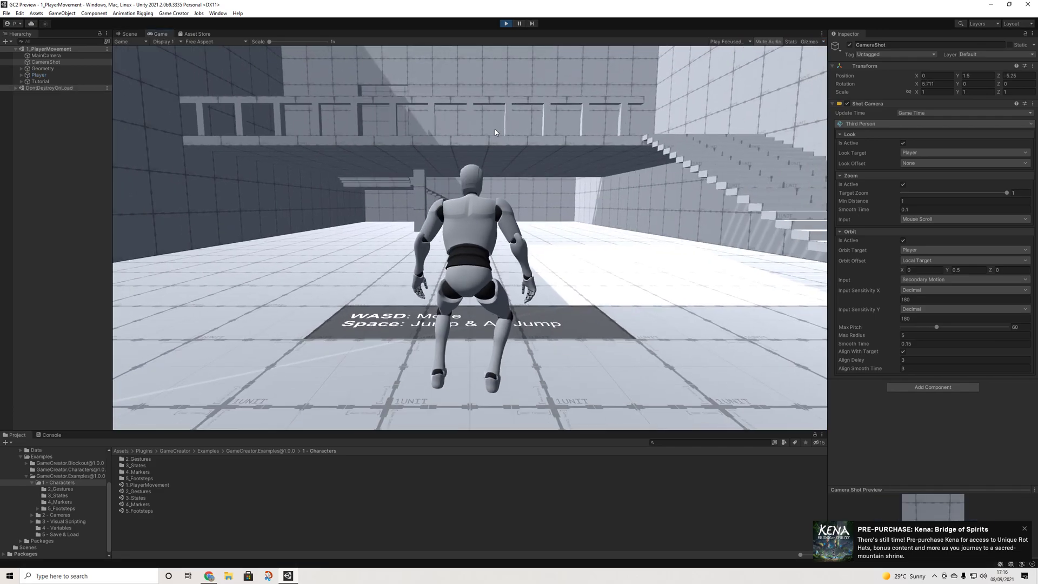
# Test the third-person movement in play mode by running the player in all directions around the ground floor while orbiting the camera.
pyautogui.press('w')
pyautogui.moveTo(557, 133)
pyautogui.mouseDown(button='right')
pyautogui.moveTo(382, 131)
pyautogui.moveTo(479, 141)
pyautogui.moveTo(624, 129)
pyautogui.moveTo(645, 146)
pyautogui.moveTo(542, 141)
pyautogui.mouseUp(button='right')
pyautogui.press('w')
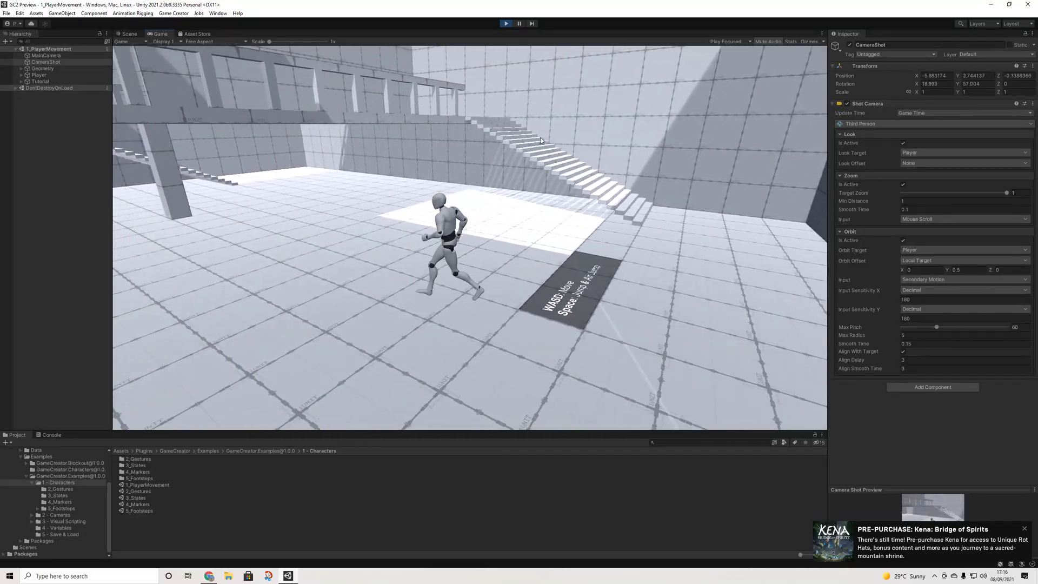
pyautogui.press('s')
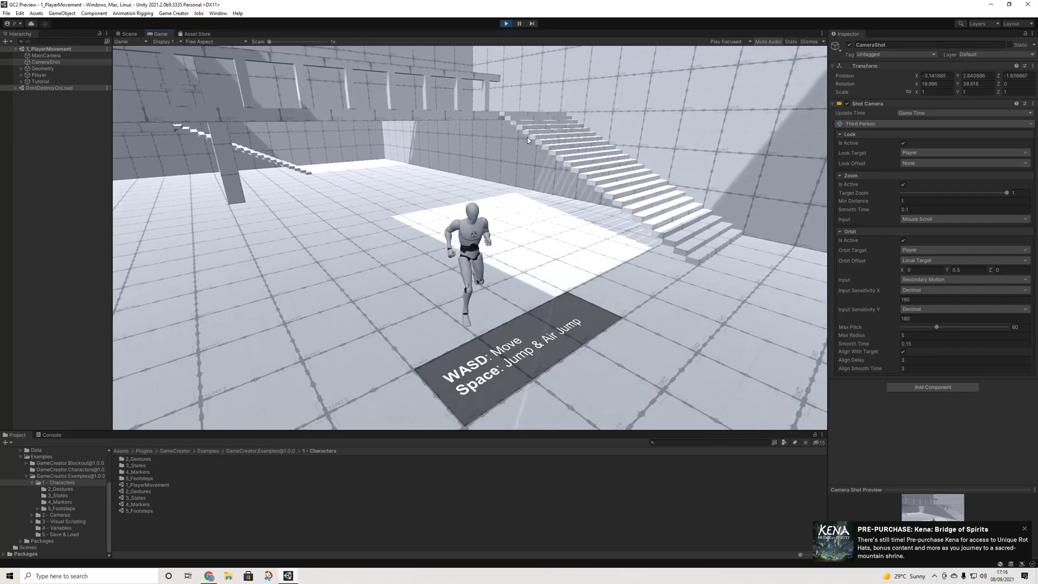
pyautogui.press('w')
pyautogui.press('s')
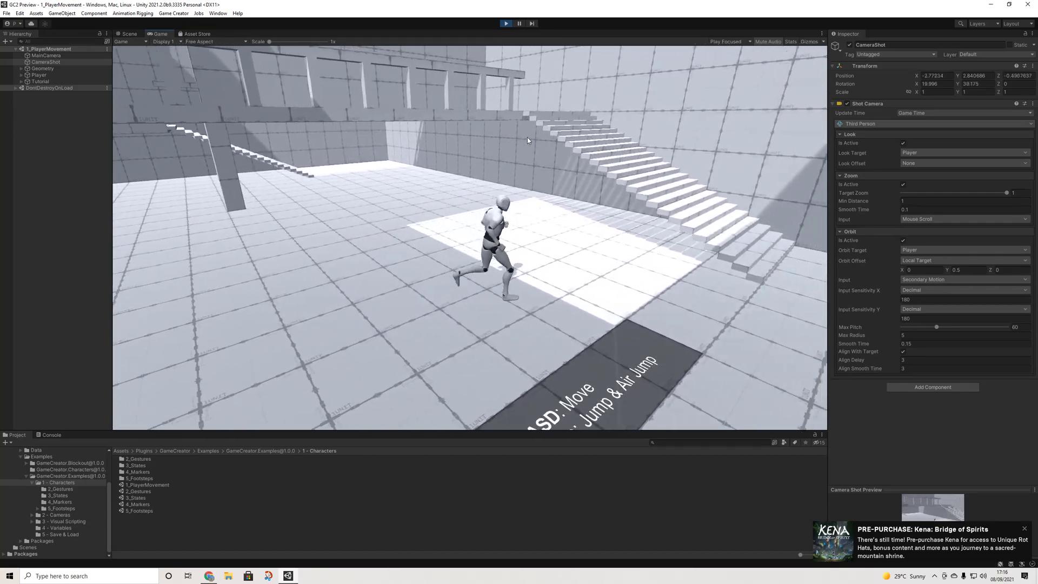
pyautogui.press('s')
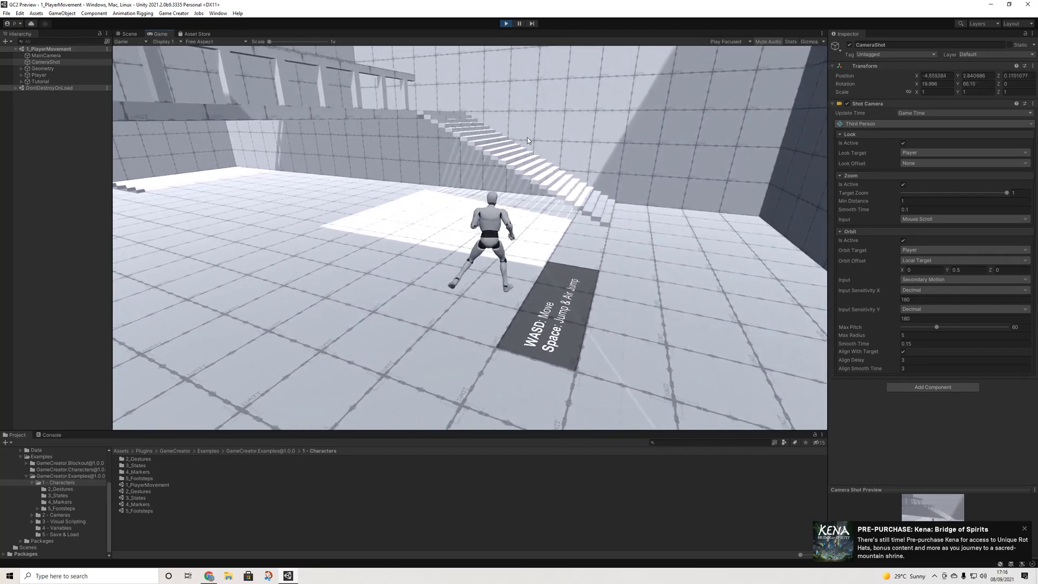
pyautogui.press('w')
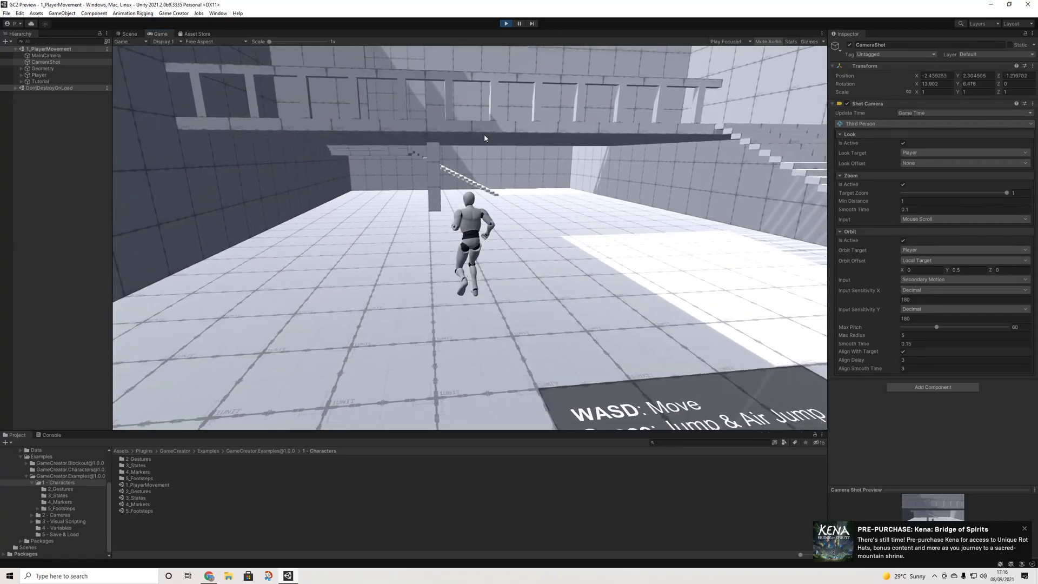
pyautogui.press('d')
pyautogui.press('s')
pyautogui.press('w')
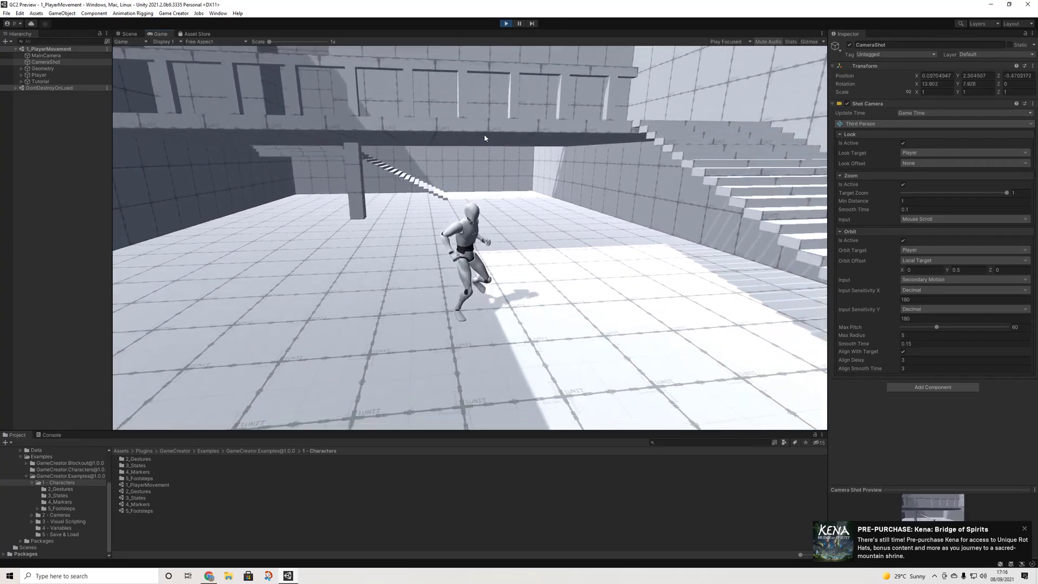
pyautogui.press('a')
pyautogui.press('d')
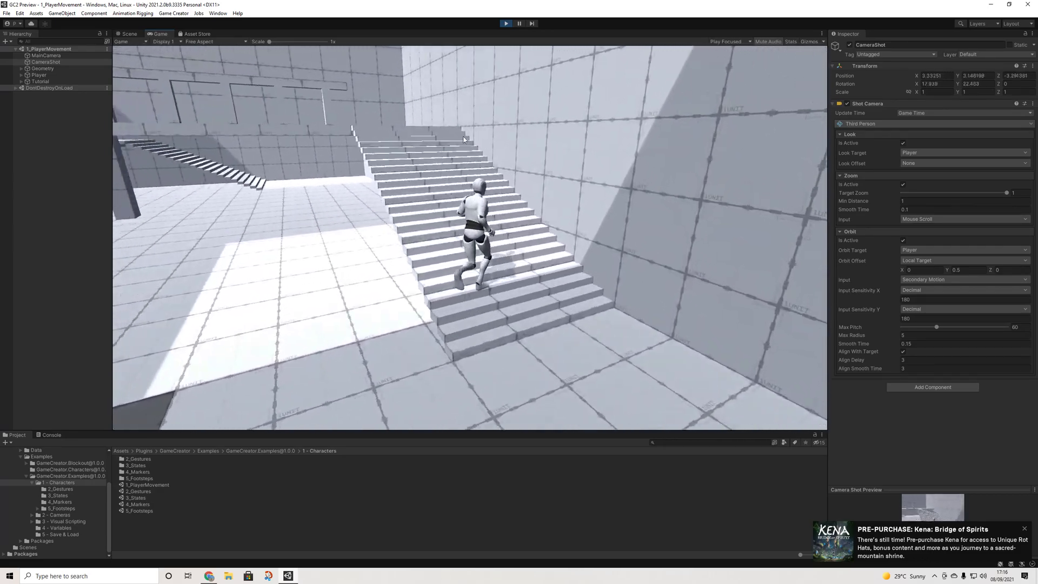
# Run the player up the staircase and across the upper level, orbiting the camera to follow the character.
pyautogui.press('w')
pyautogui.press('w')
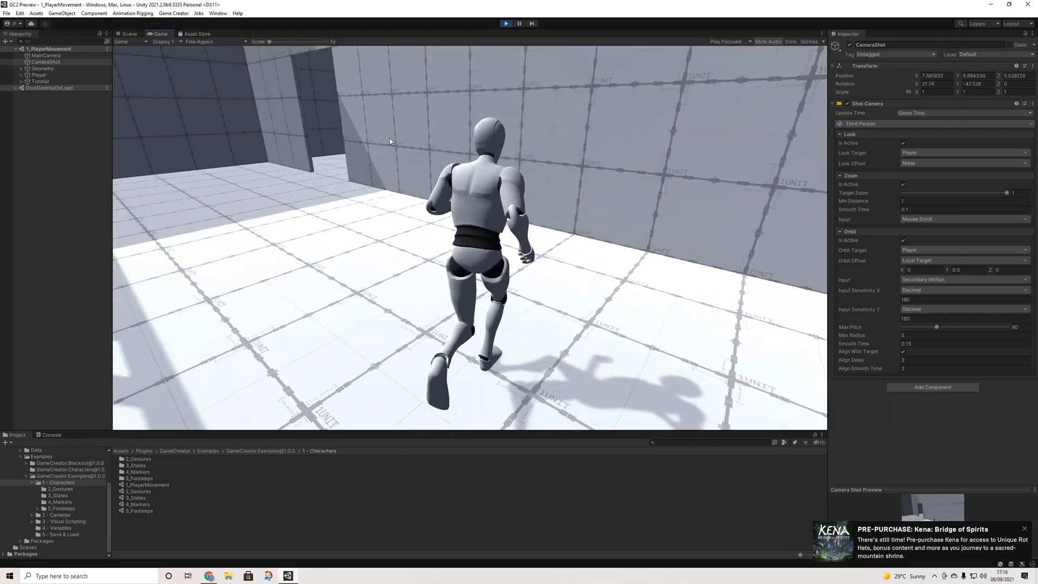
pyautogui.moveTo(416, 143); pyautogui.dragTo(477, 140, button='right')
pyautogui.press('a')
pyautogui.press('w')
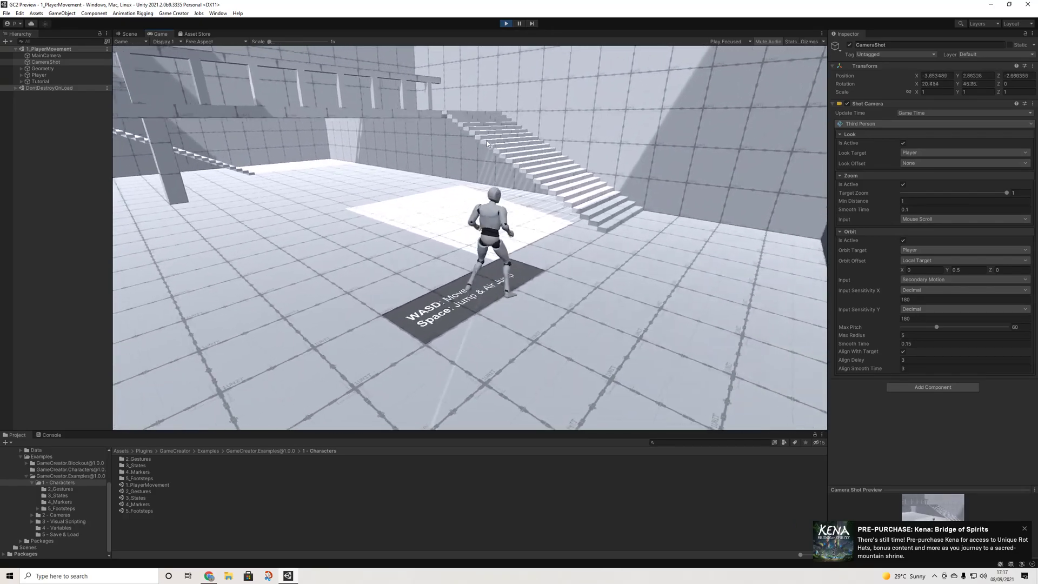
# Test how the third-person camera follows the player while running around the WASD sign and the sunlit floor.
pyautogui.moveTo(487, 141)
pyautogui.mouseDown(button='right')
pyautogui.moveTo(459, 135)
pyautogui.moveTo(531, 144)
pyautogui.moveTo(458, 140)
pyautogui.moveTo(479, 141)
pyautogui.mouseUp(button='right')
pyautogui.press('w')
pyautogui.press('w')
pyautogui.press('w')
pyautogui.press('w')
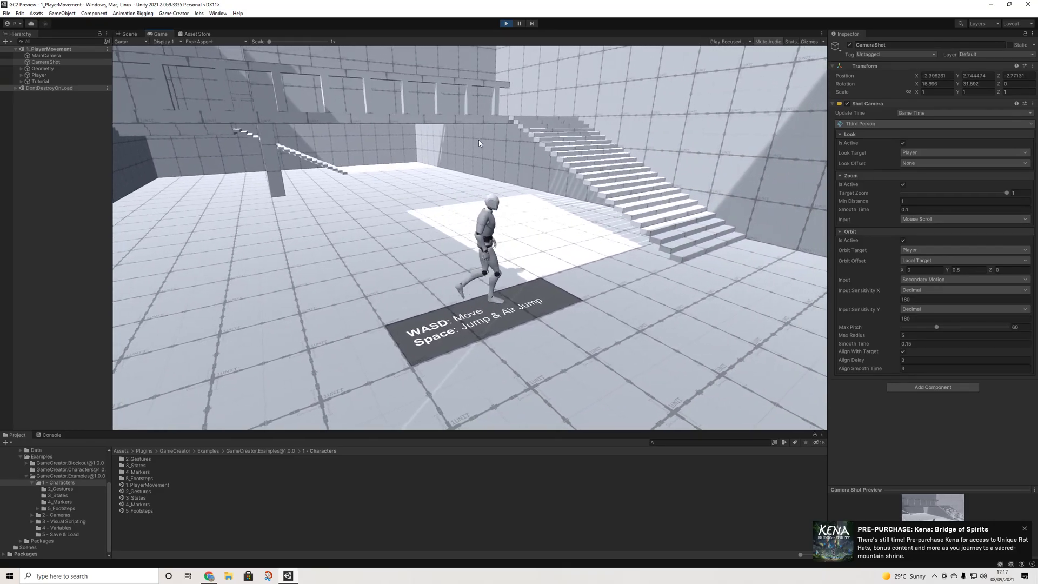
pyautogui.press('a')
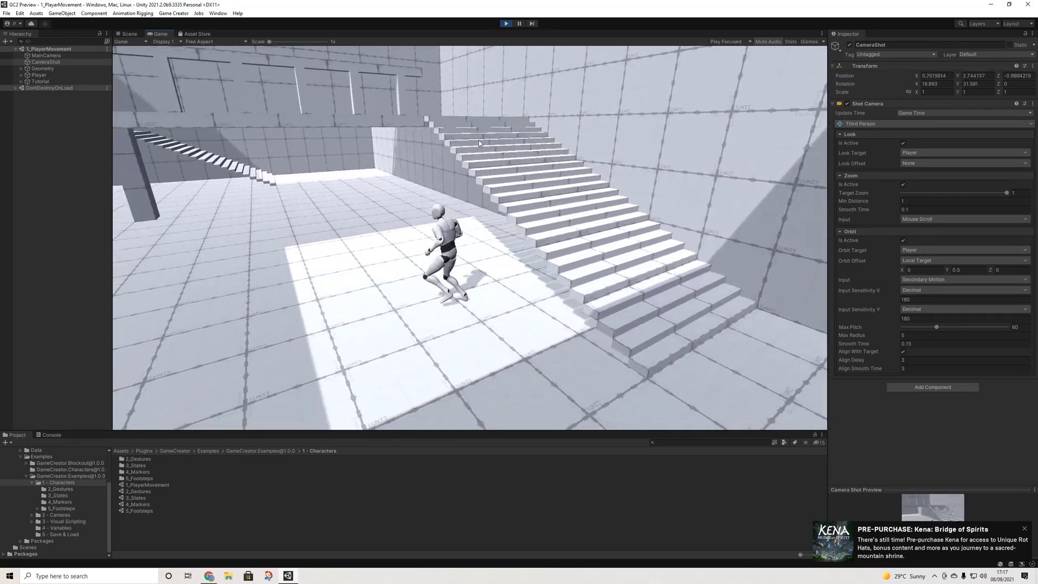
pyautogui.moveTo(479, 140)
pyautogui.mouseDown(button='right')
pyautogui.moveTo(524, 144)
pyautogui.moveTo(462, 138)
pyautogui.mouseUp(button='right')
pyautogui.press('s')
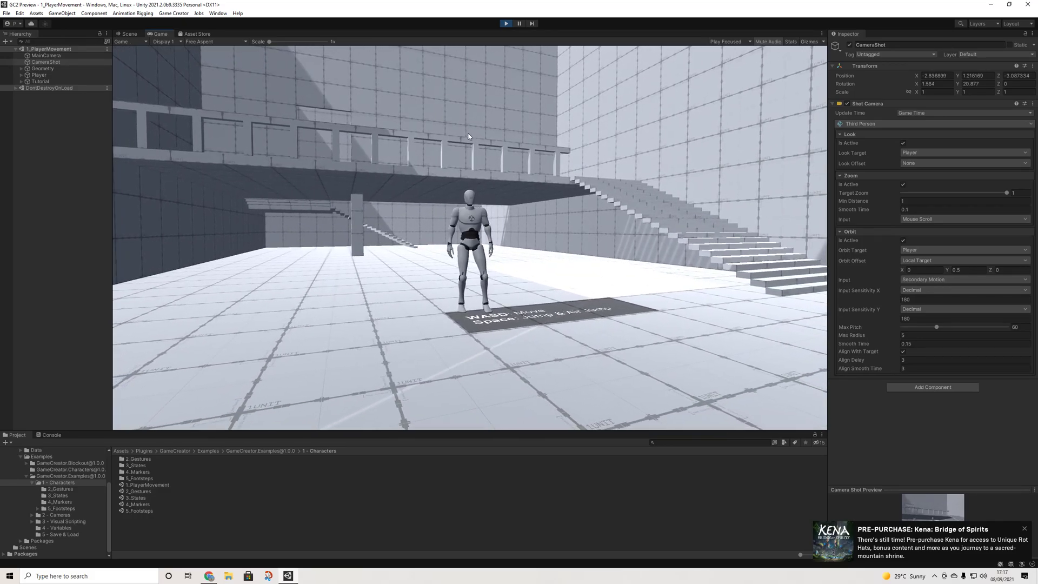
# Test the camera's zoom on the player in and out, orbit around the character, and stop play mode.
pyautogui.scroll(5, 465, 134)
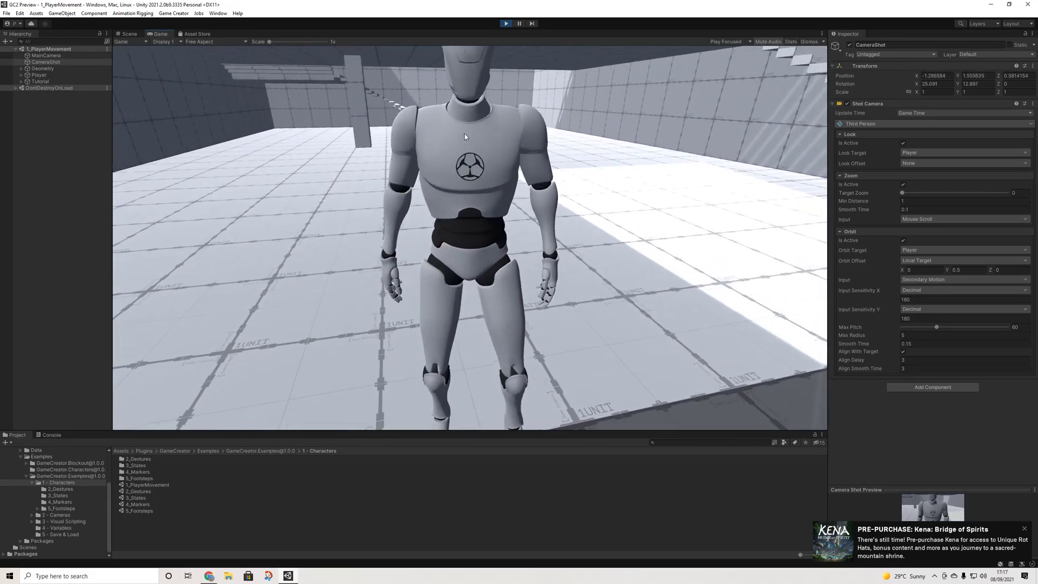
pyautogui.scroll(-3, 465, 134)
pyautogui.moveTo(465, 134); pyautogui.dragTo(431, 133, button='right')
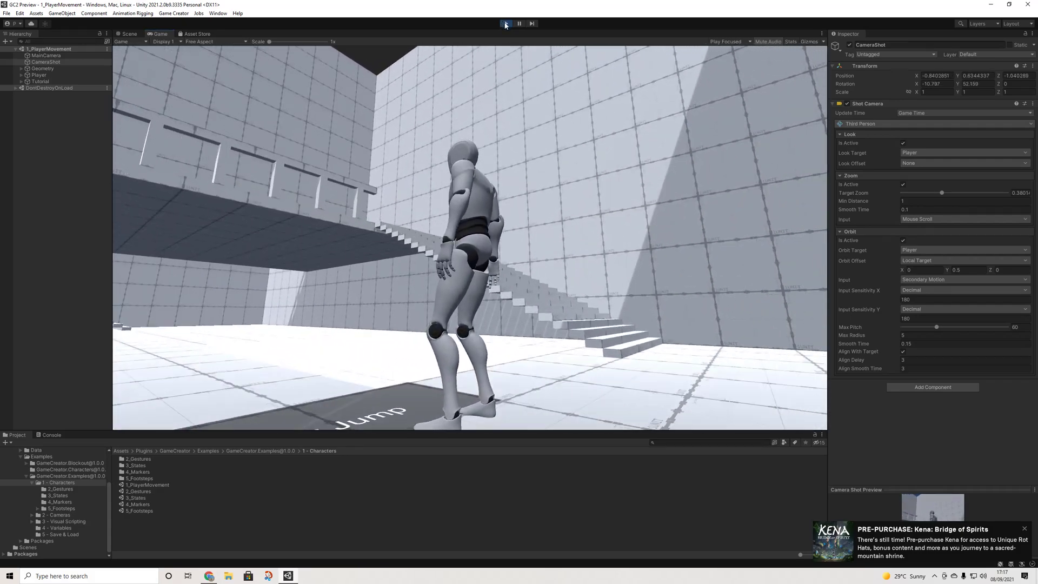
pyautogui.click(505, 23)
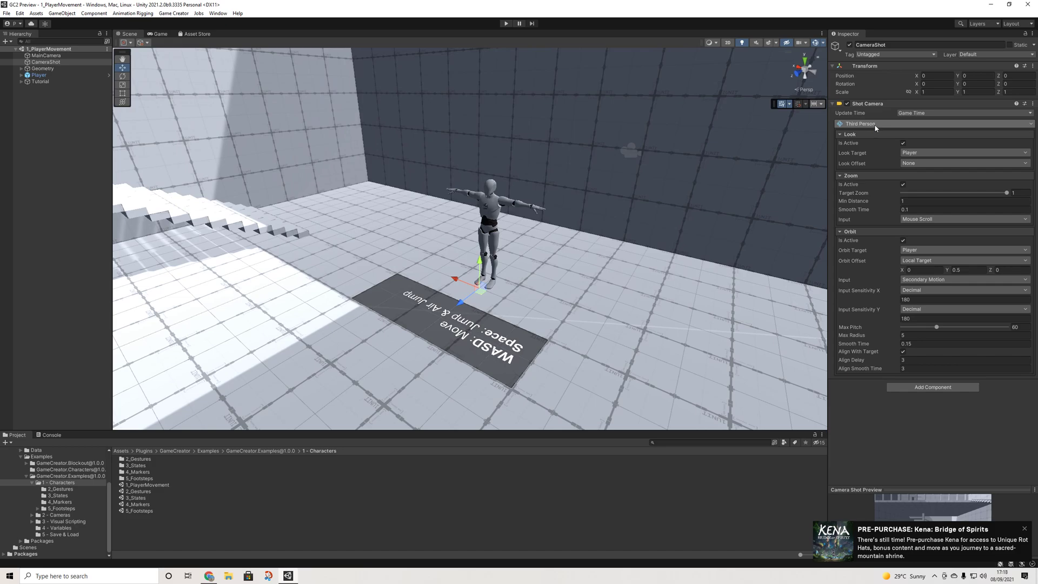
# Switch the CameraShot's shot type to First Person and review its head bobbing, head leaning and noise settings.
pyautogui.click(877, 125)
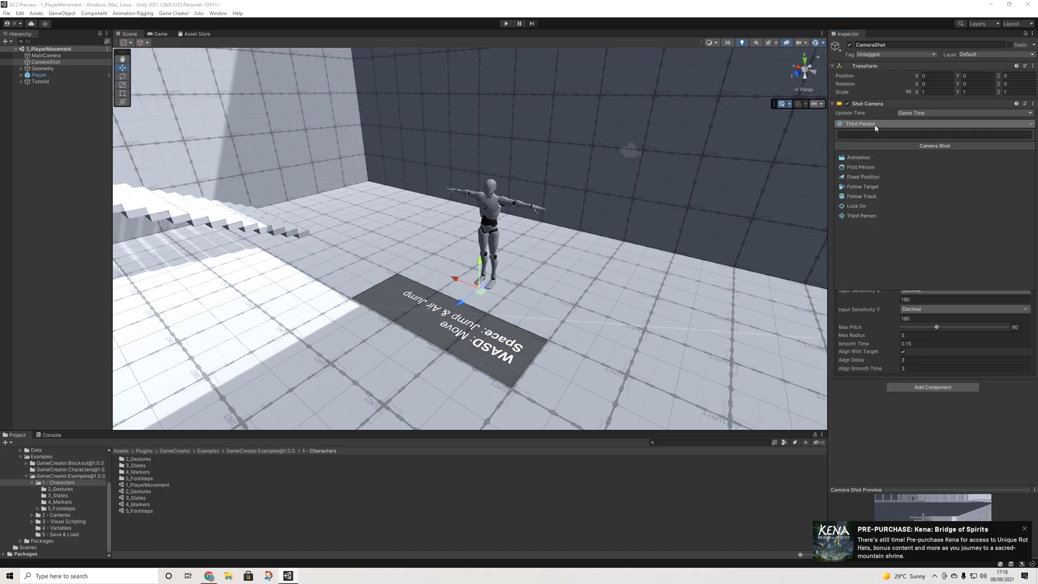
pyautogui.click(856, 172)
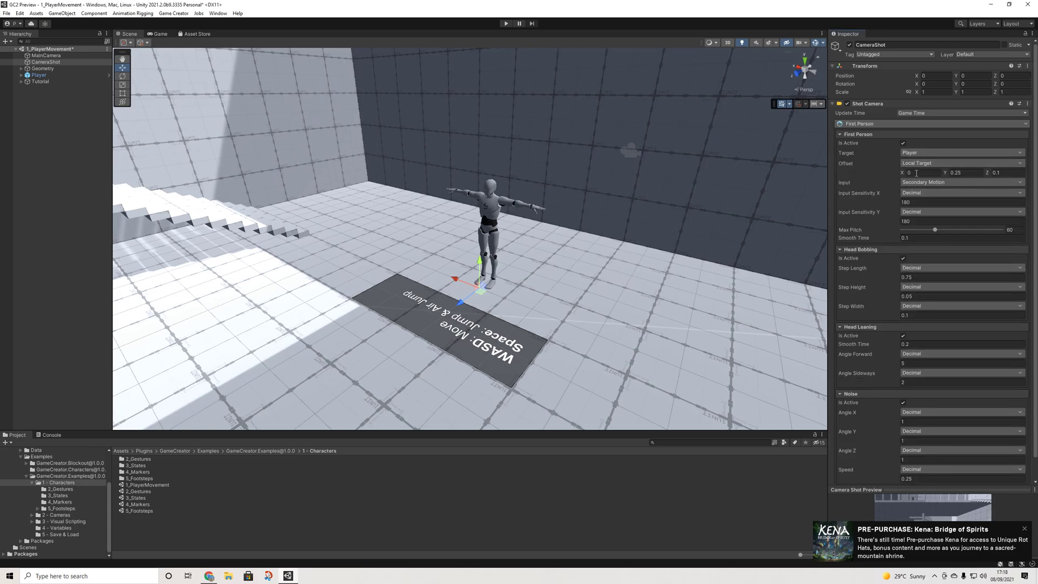
pyautogui.scroll(-2, 917, 179)
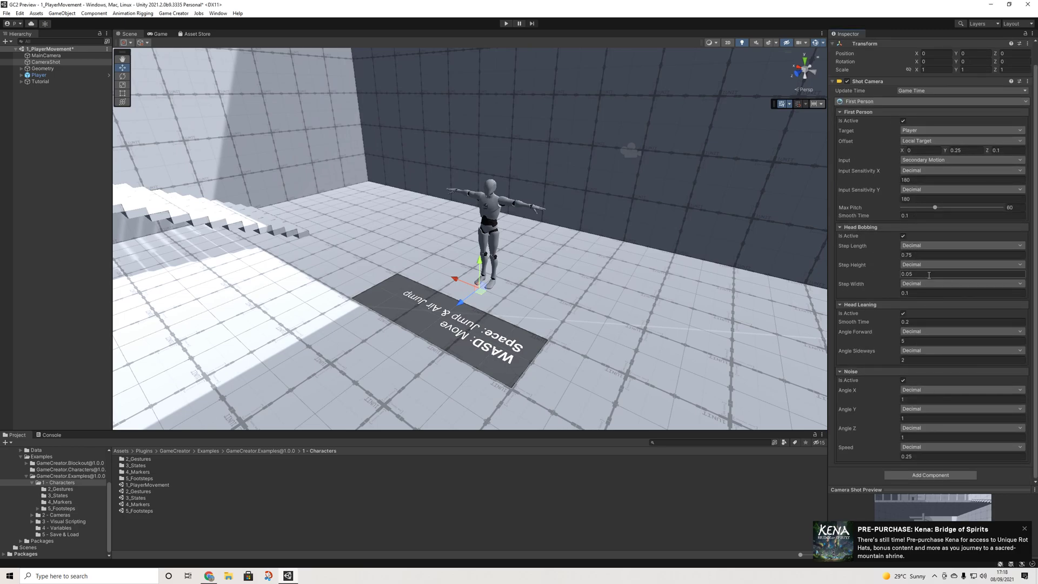
pyautogui.scroll(2, 922, 243)
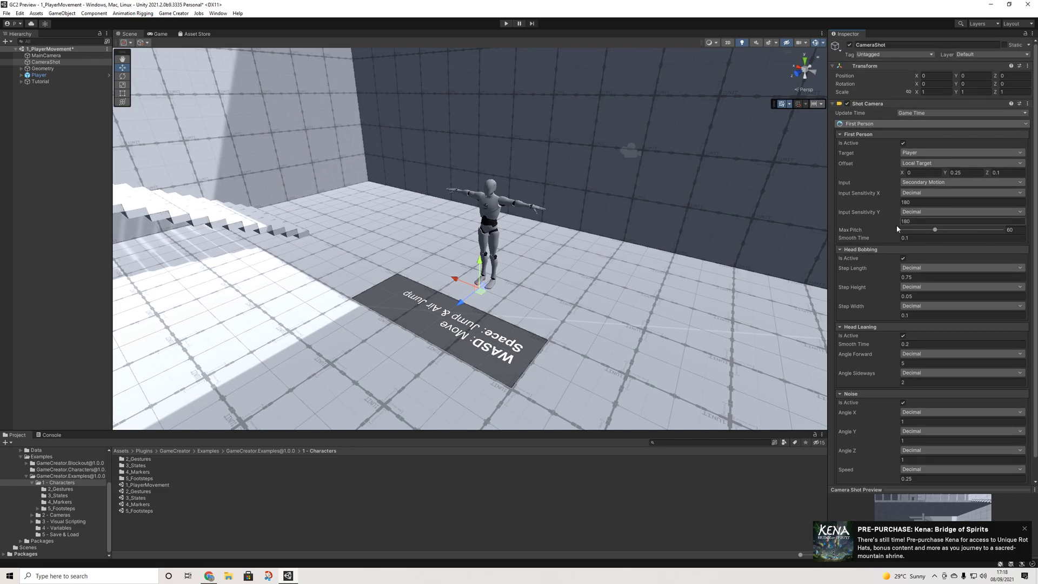
pyautogui.scroll(-2, 900, 227)
pyautogui.scroll(2, 912, 314)
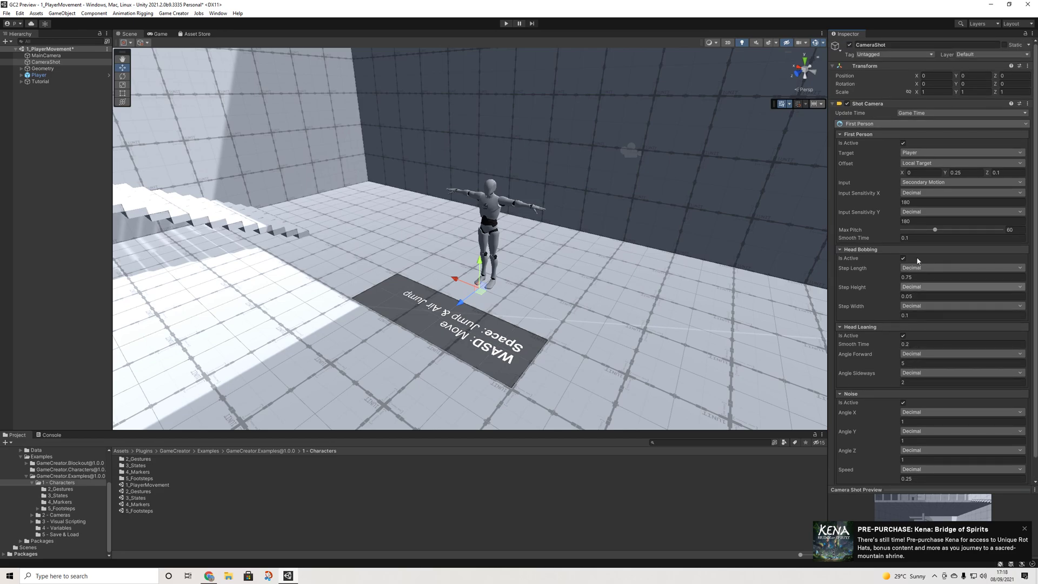
# Switch the CameraShot's shot type to Animation and expand its animation path settings.
pyautogui.click(872, 124)
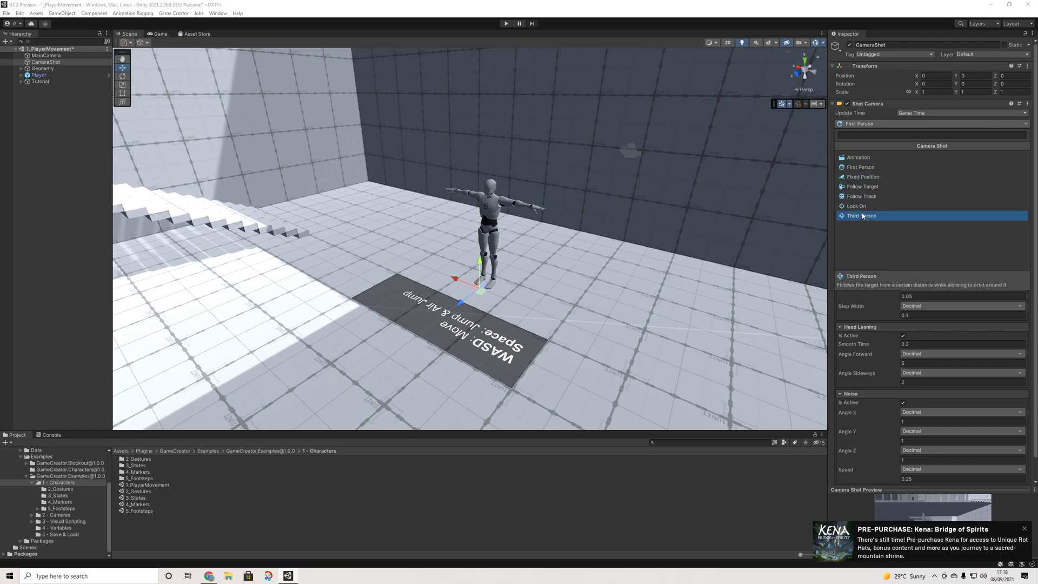
pyautogui.click(859, 158)
pyautogui.keyDown('alt'); pyautogui.moveTo(683, 186); pyautogui.dragTo(582, 323); pyautogui.keyUp('alt')
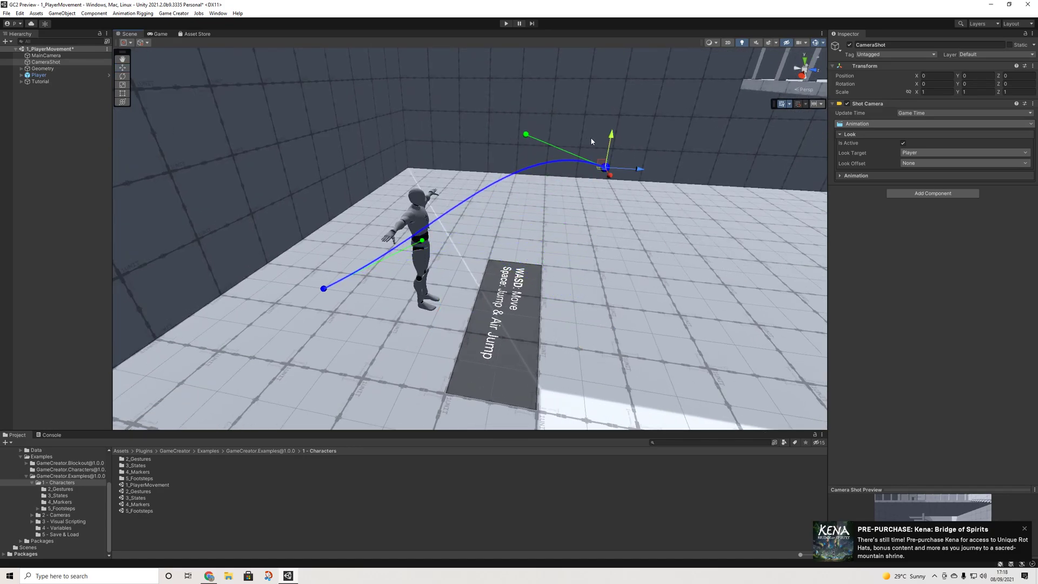
pyautogui.click(864, 176)
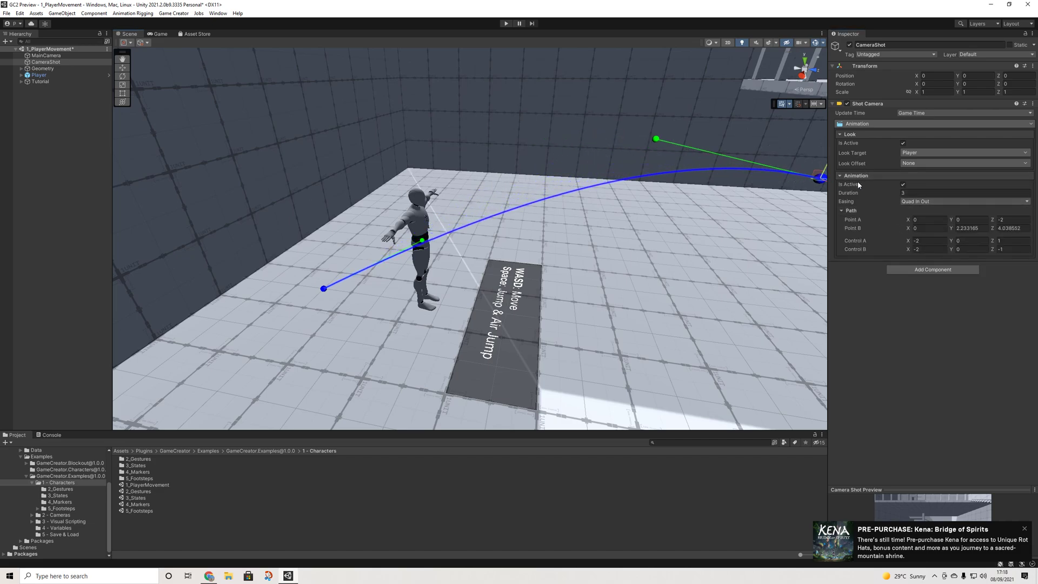
# Reshape the camera path with Point A at about (0, 2.89, 3.71) and Point B at about (0.84, 2.23, 1.24), and play-test the shot.
pyautogui.click(327, 288)
pyautogui.moveTo(352, 291); pyautogui.dragTo(488, 296)
pyautogui.keyDown('alt'); pyautogui.moveTo(488, 183); pyautogui.dragTo(559, 233); pyautogui.keyUp('alt')
pyautogui.moveTo(652, 238); pyautogui.dragTo(575, 235, button='middle')
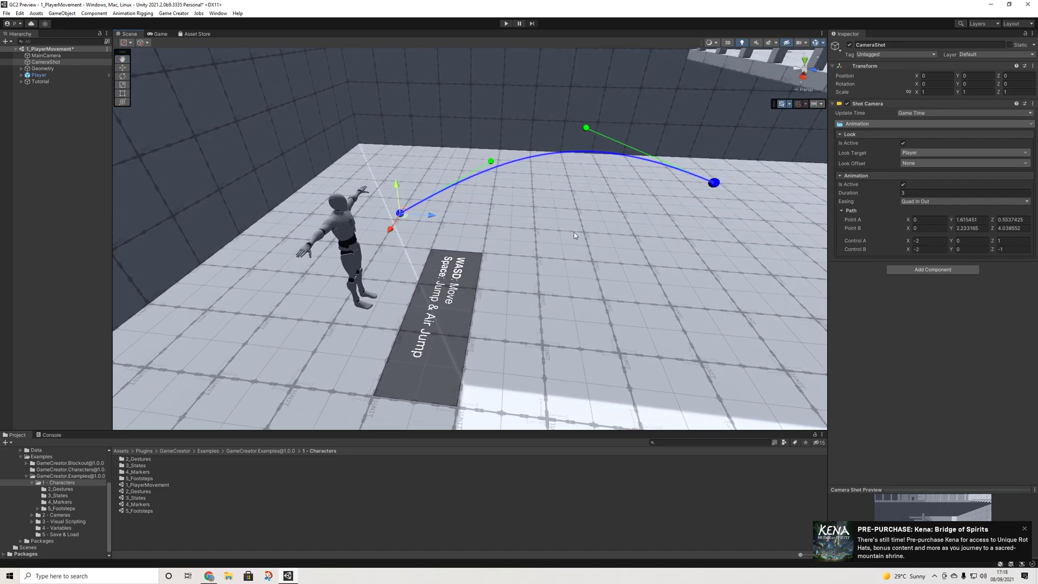
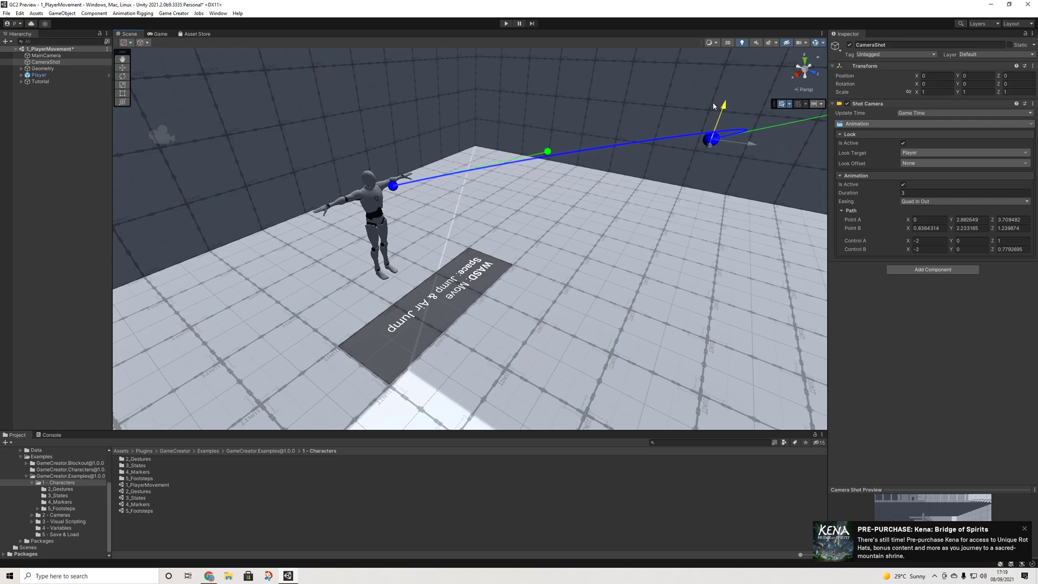
pyautogui.keyDown('alt'); pyautogui.moveTo(551, 230); pyautogui.dragTo(779, 322); pyautogui.keyUp('alt')
pyautogui.click(634, 119)
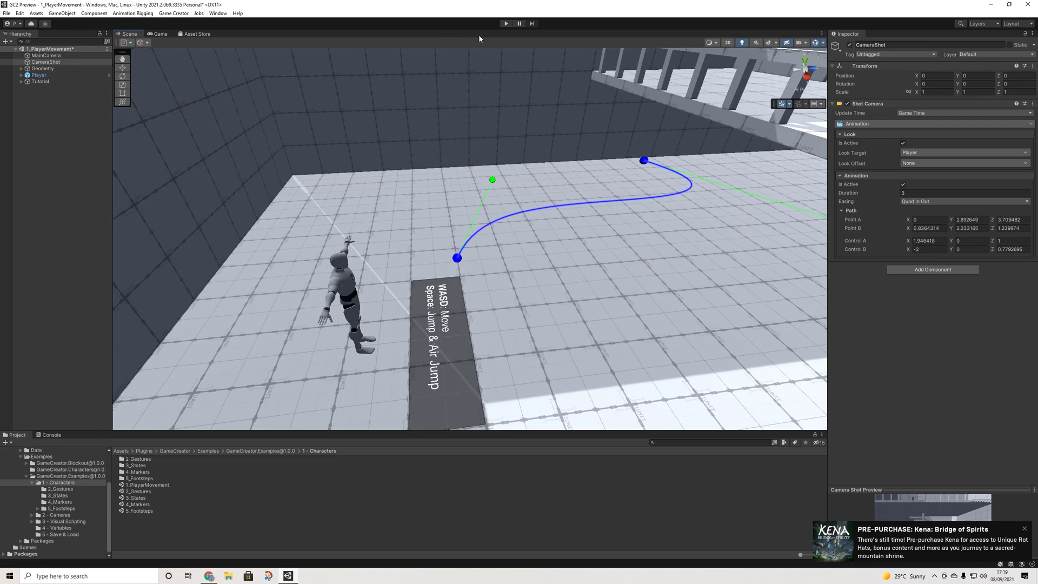
pyautogui.click(507, 24)
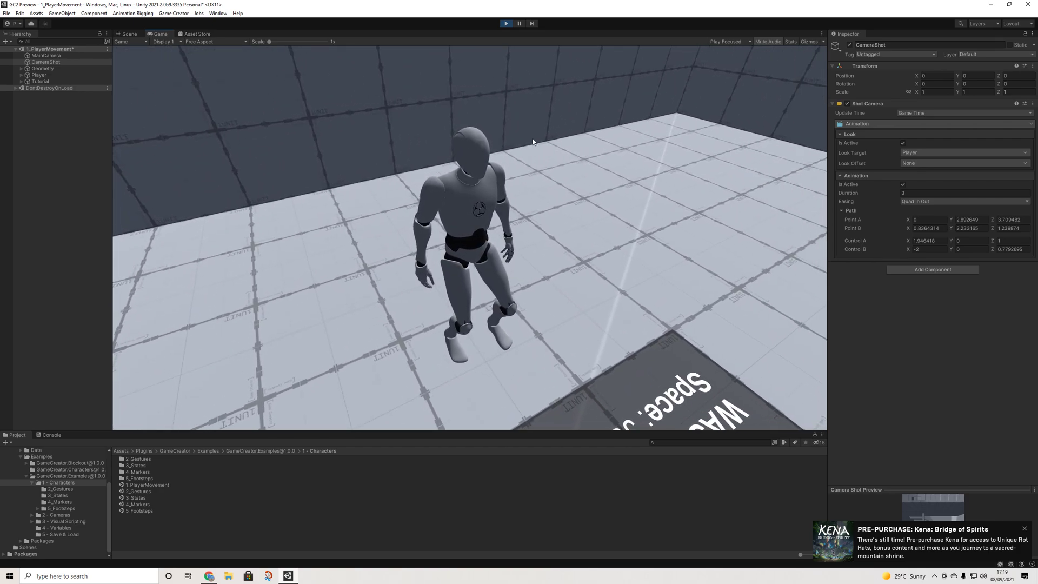
pyautogui.click(506, 24)
# Move the animation path's Point A to about (0, 7.16, 9.73) and play-test the camera shot.
pyautogui.keyDown('alt'); pyautogui.moveTo(564, 218); pyautogui.dragTo(531, 253); pyautogui.keyUp('alt')
pyautogui.moveTo(406, 197); pyautogui.dragTo(489, 214)
pyautogui.moveTo(588, 189); pyautogui.dragTo(528, 59)
pyautogui.click(507, 24)
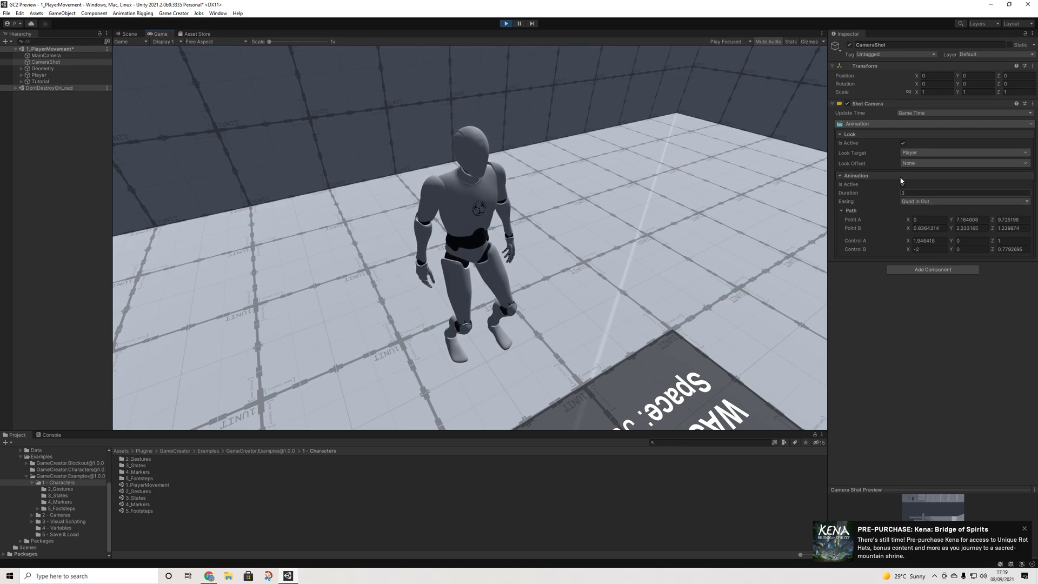
pyautogui.click(506, 23)
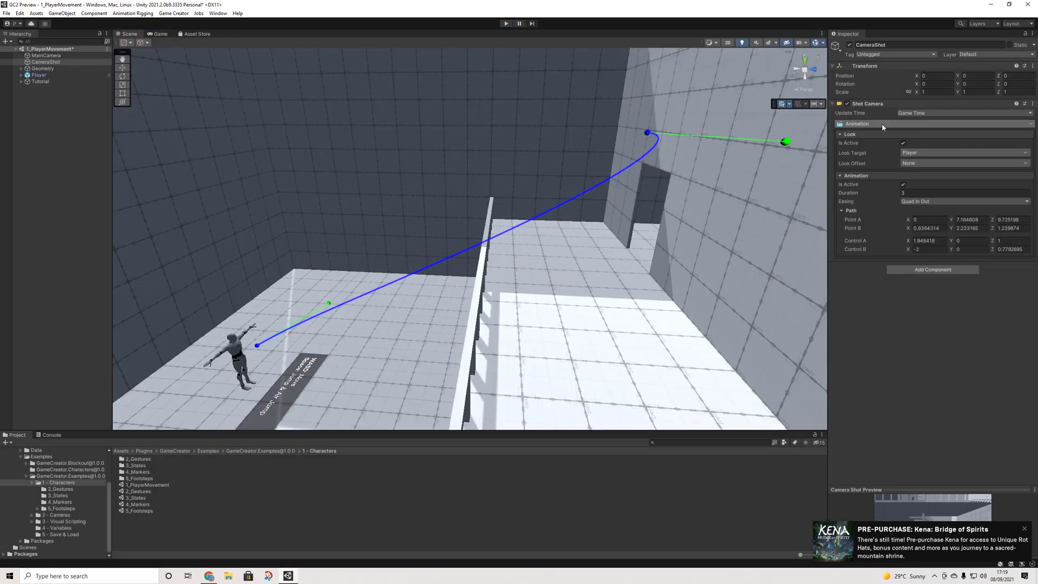
# Switch the CameraShot to Follow Track and move the Relative To Point B to about (3.49, 2.44, 3).
pyautogui.click(883, 124)
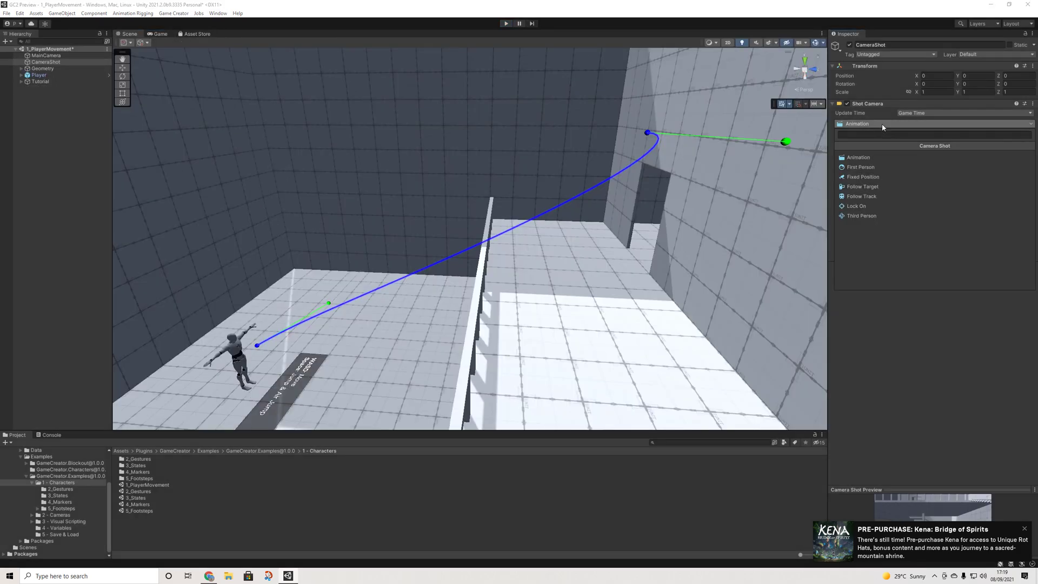
pyautogui.click(864, 197)
pyautogui.press('f')
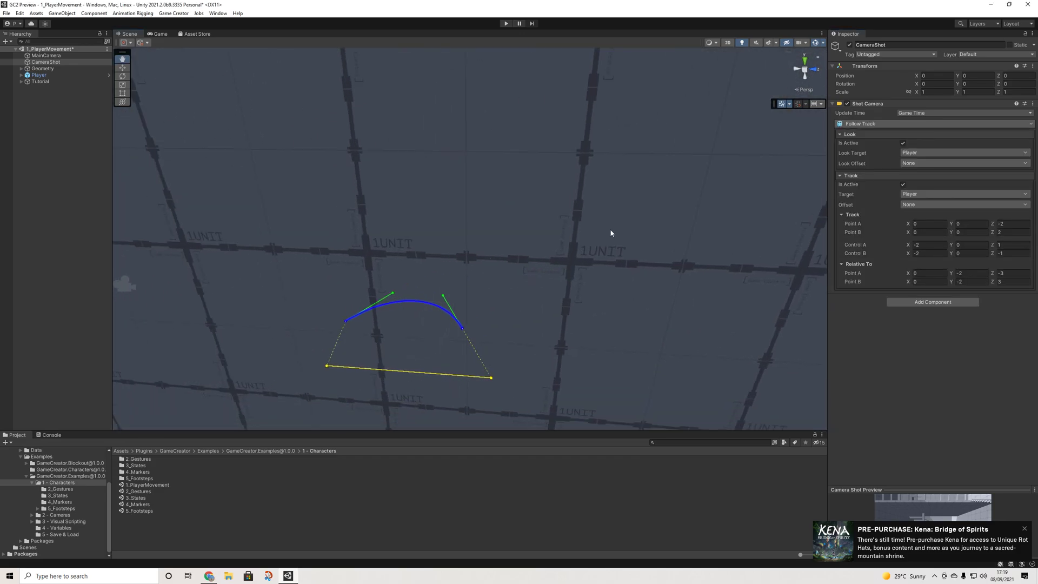
pyautogui.keyDown('alt'); pyautogui.moveTo(456, 316); pyautogui.dragTo(563, 178); pyautogui.keyUp('alt')
pyautogui.keyDown('alt'); pyautogui.moveTo(617, 231); pyautogui.dragTo(275, 152); pyautogui.keyUp('alt')
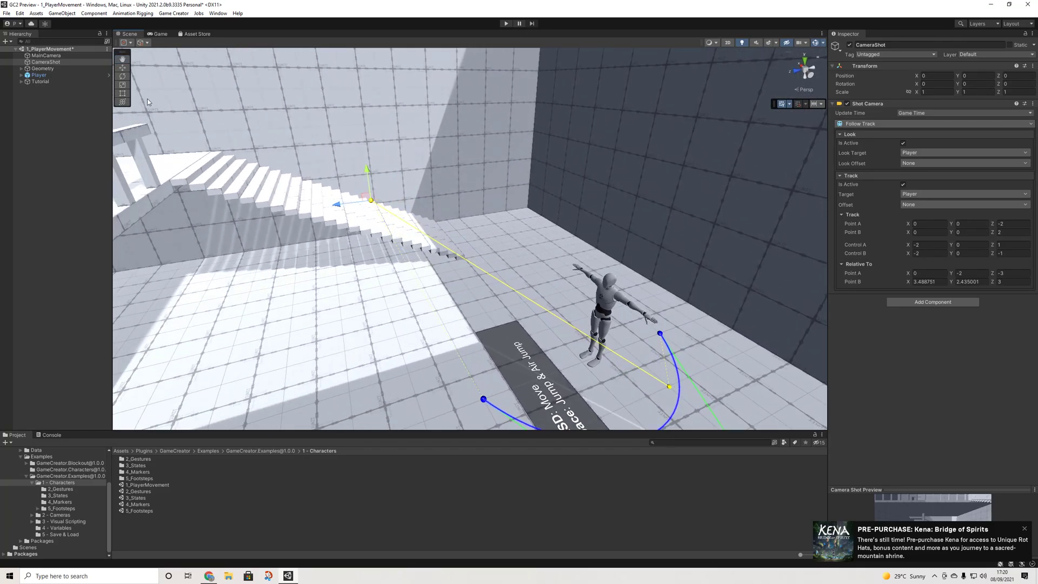
# Review the Player character's available control types and choose Directional.
pyautogui.click(39, 75)
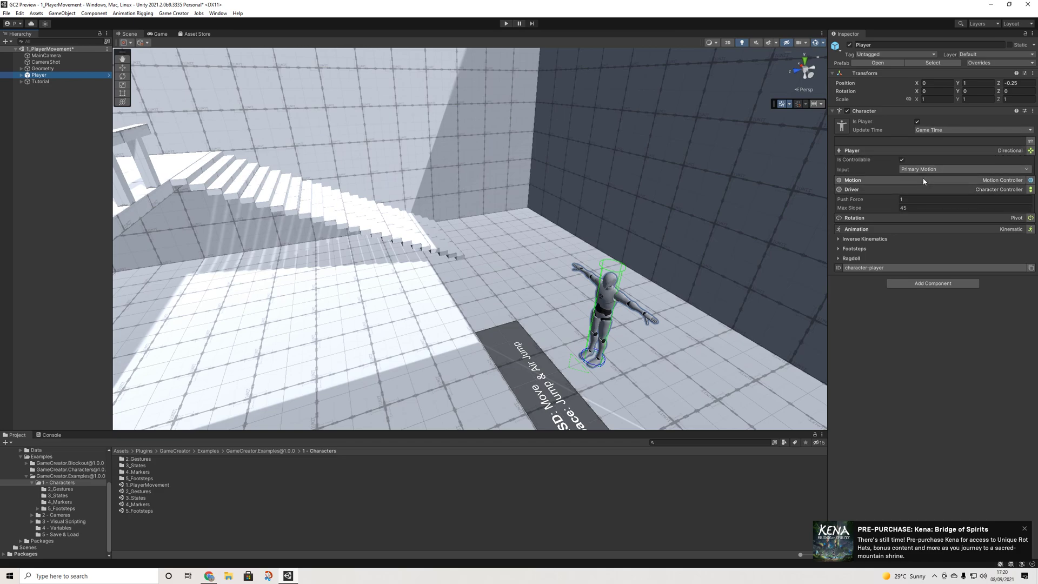
pyautogui.click(1032, 151)
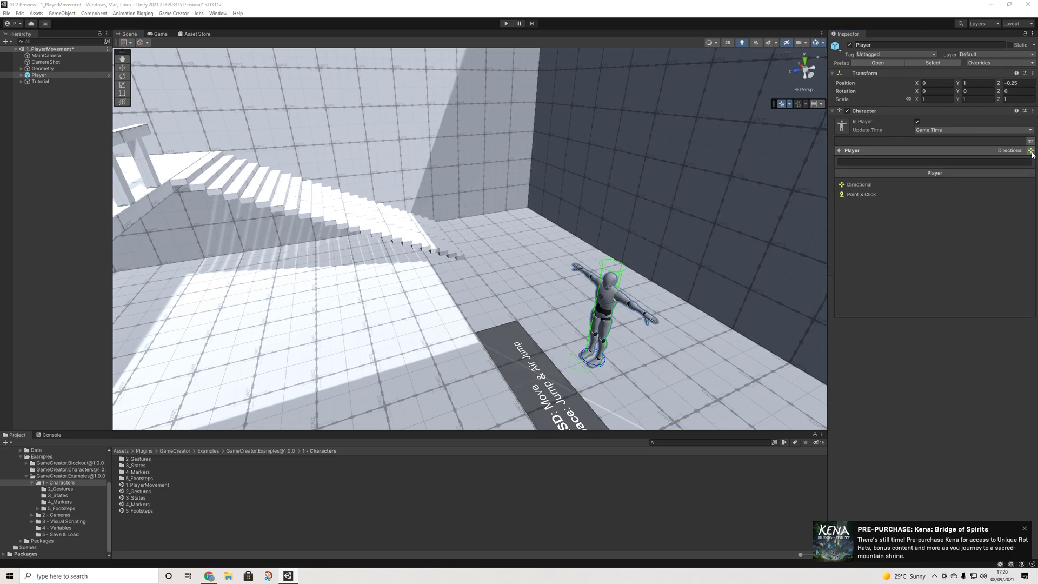
pyautogui.click(860, 185)
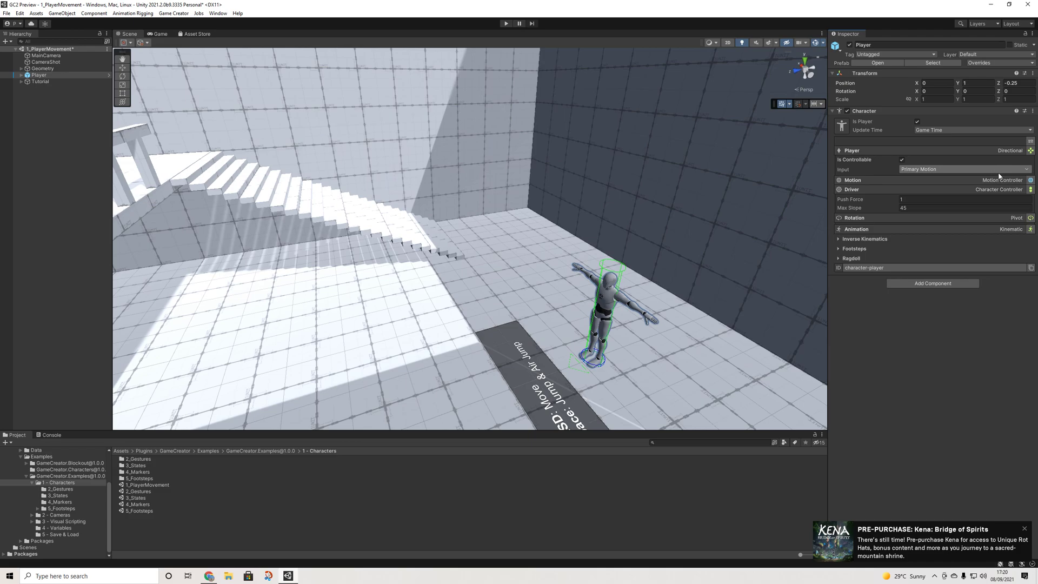
# Review the Player's movement input sources under Input System, Keyboard, Mouse and Usage, keeping Primary Motion.
pyautogui.click(919, 172)
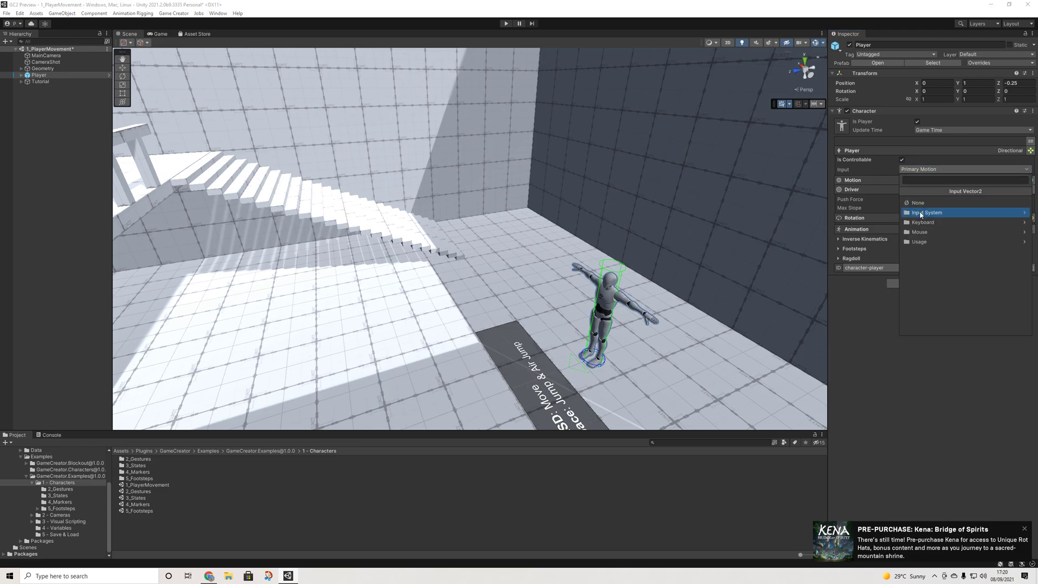
pyautogui.click(921, 214)
pyautogui.click(909, 193)
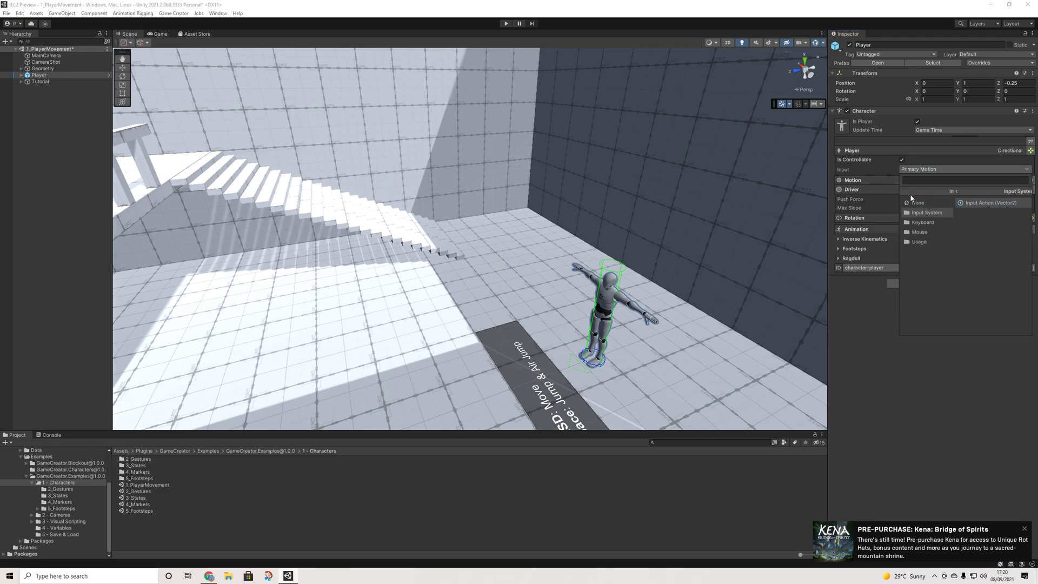
pyautogui.click(922, 221)
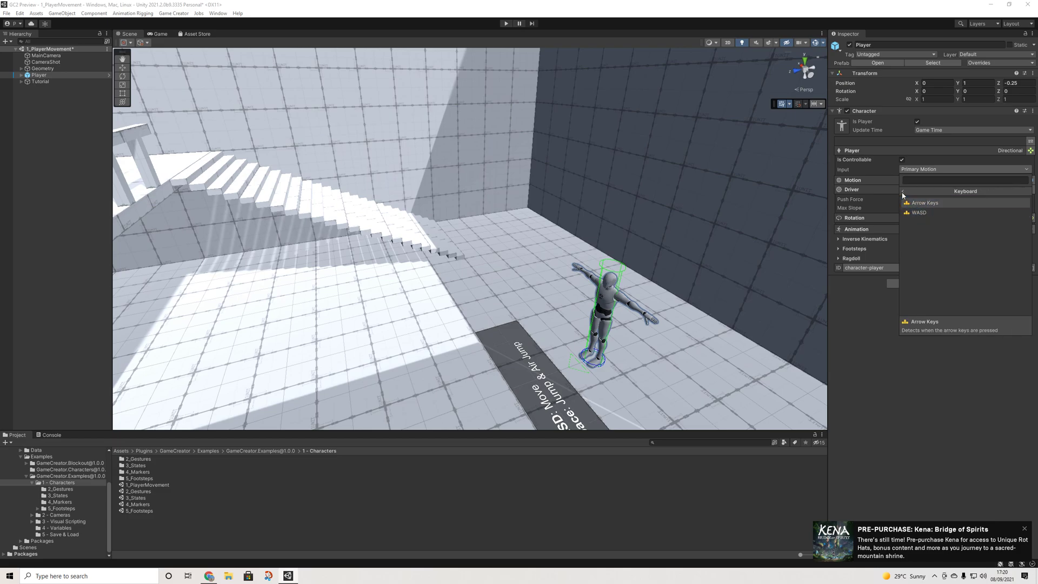
pyautogui.click(903, 192)
pyautogui.click(924, 229)
pyautogui.click(903, 192)
pyautogui.click(925, 241)
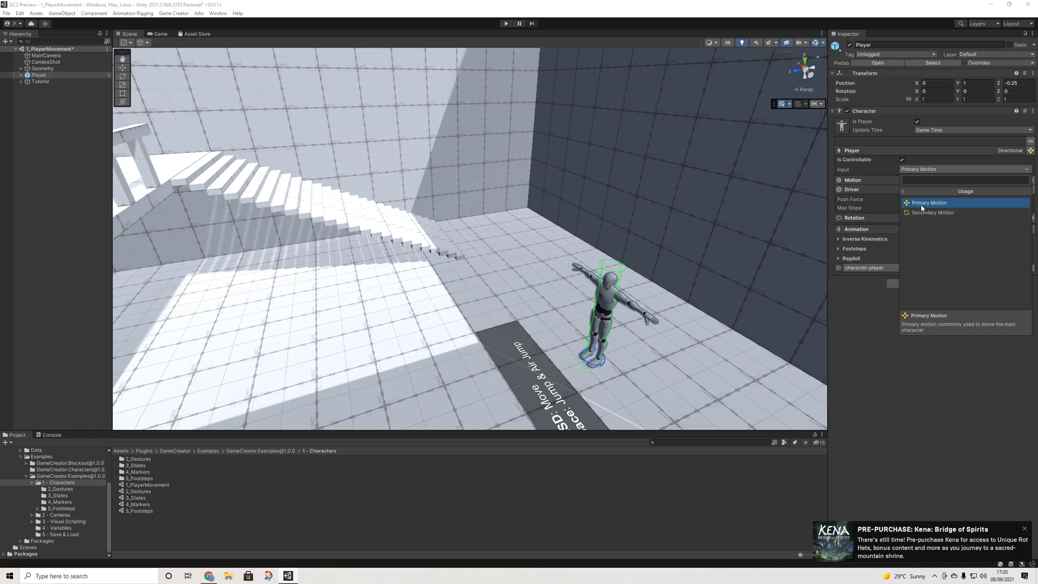
pyautogui.click(909, 190)
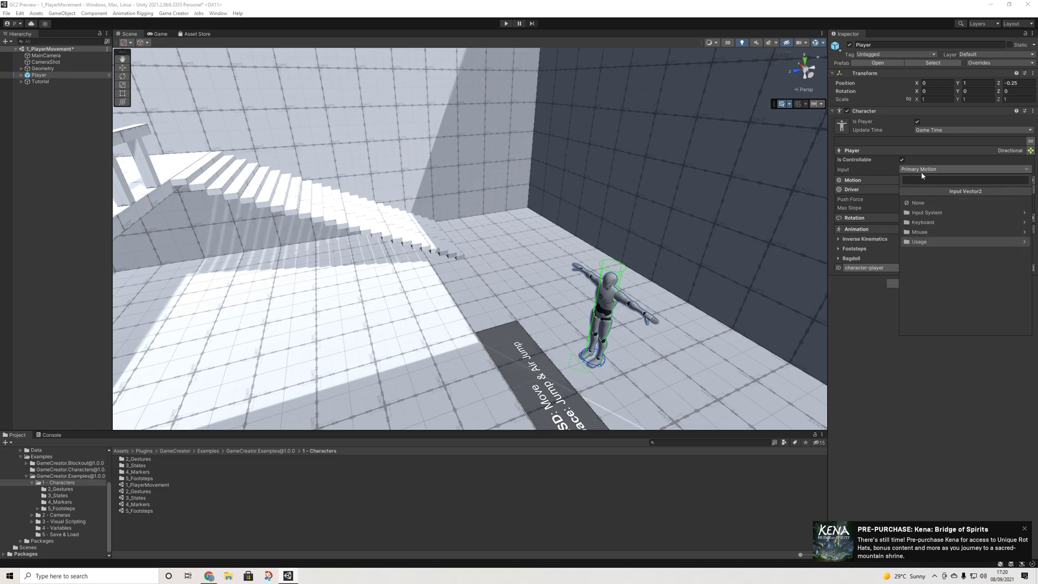
pyautogui.click(973, 154)
# Review the Player's control, Driver and Rotation types, keeping Directional, Character Controller and Pivot.
pyautogui.click(1012, 150)
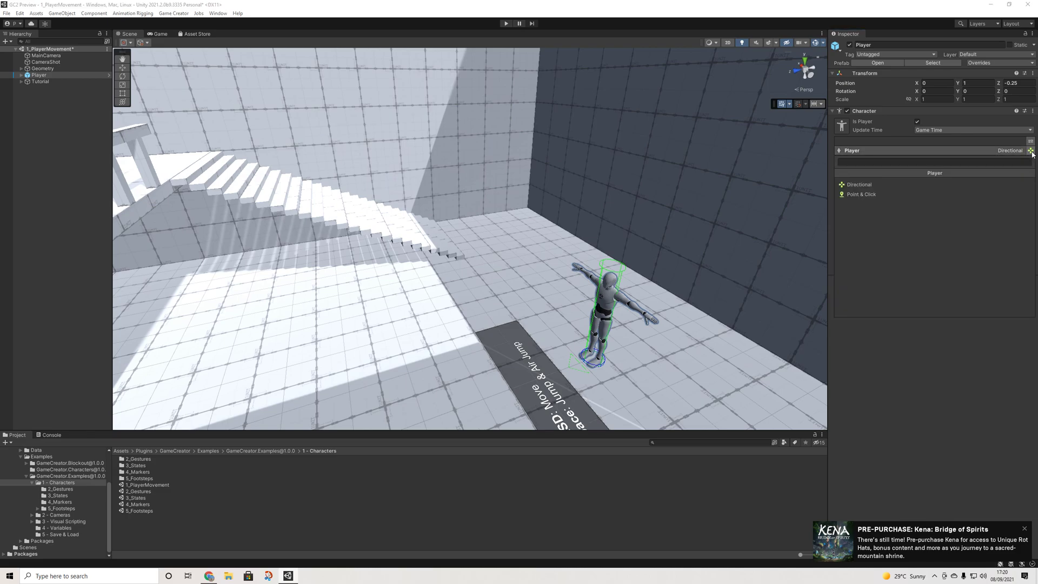
pyautogui.click(923, 185)
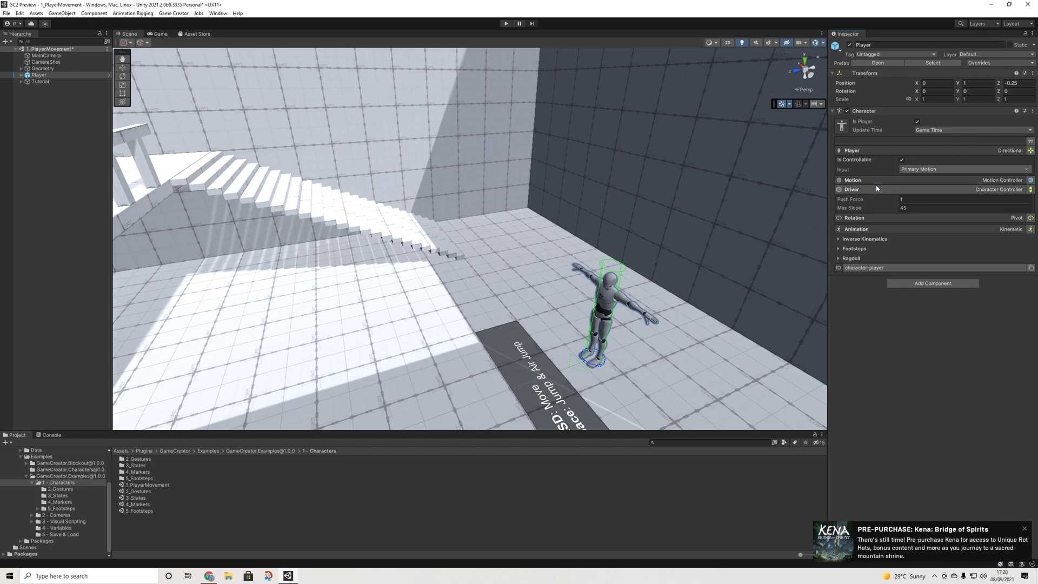
pyautogui.click(1030, 191)
pyautogui.click(1030, 190)
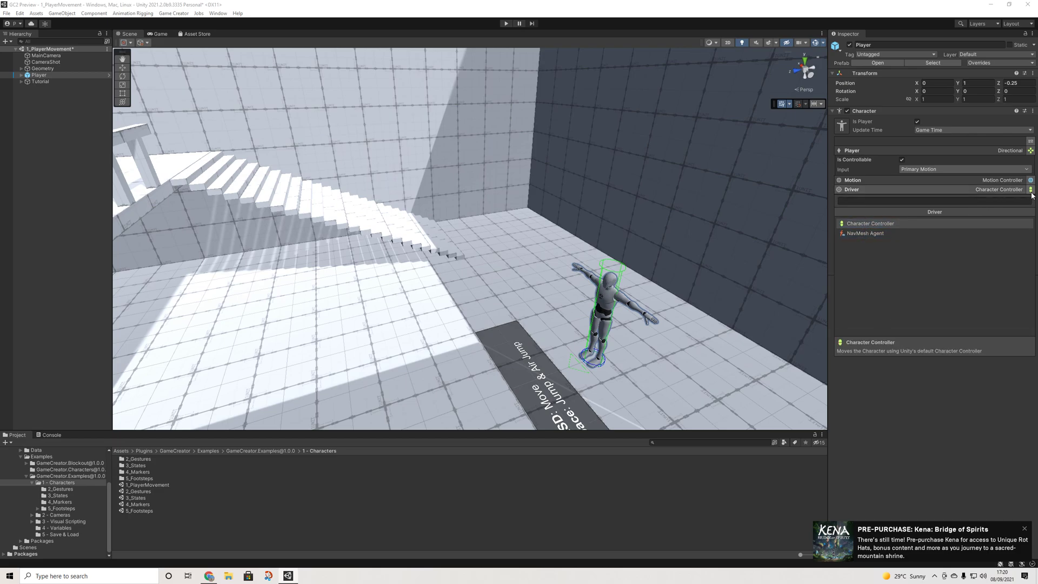
pyautogui.click(874, 223)
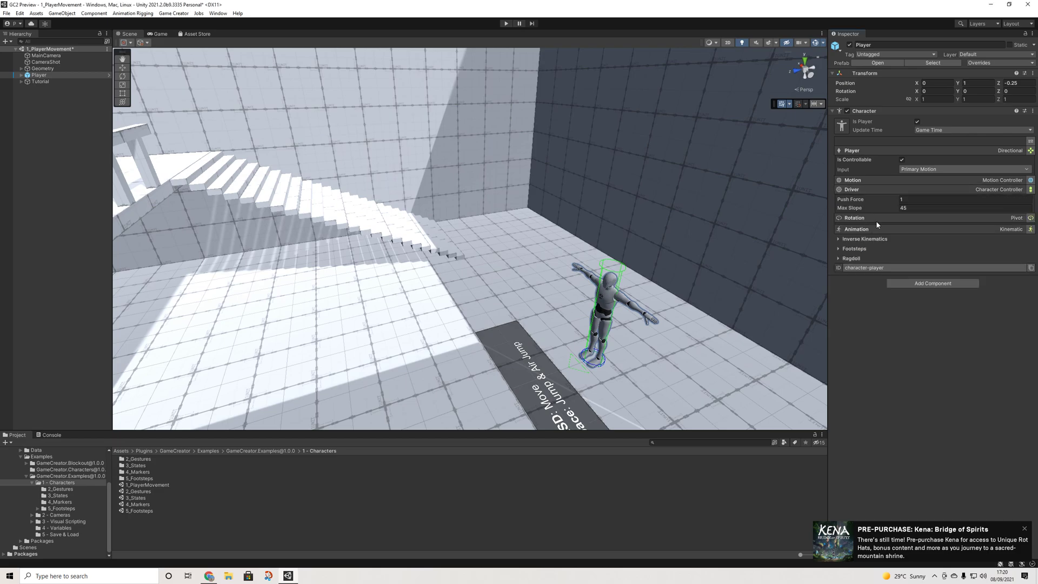
pyautogui.click(1031, 218)
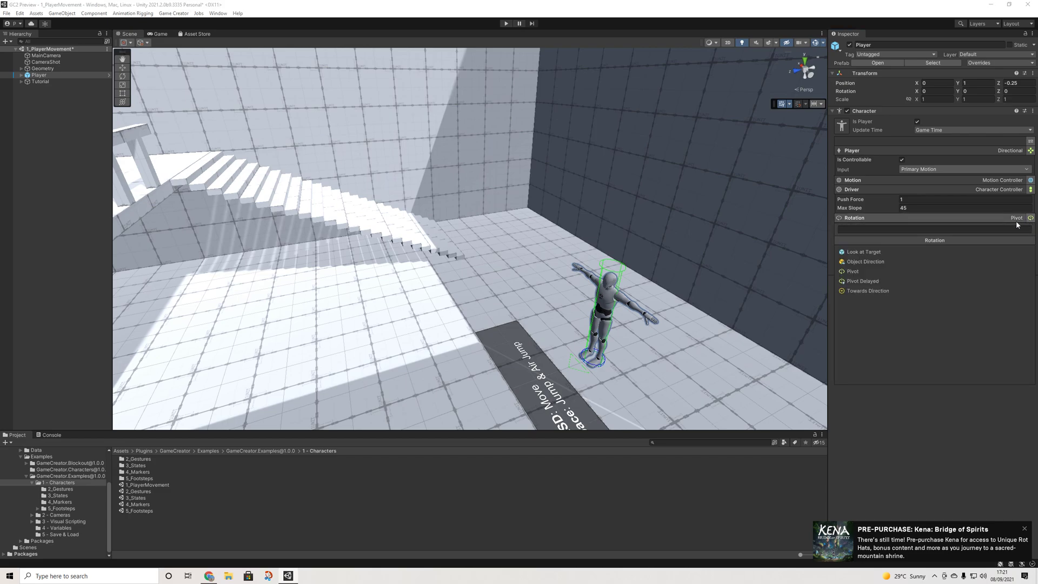
pyautogui.click(867, 270)
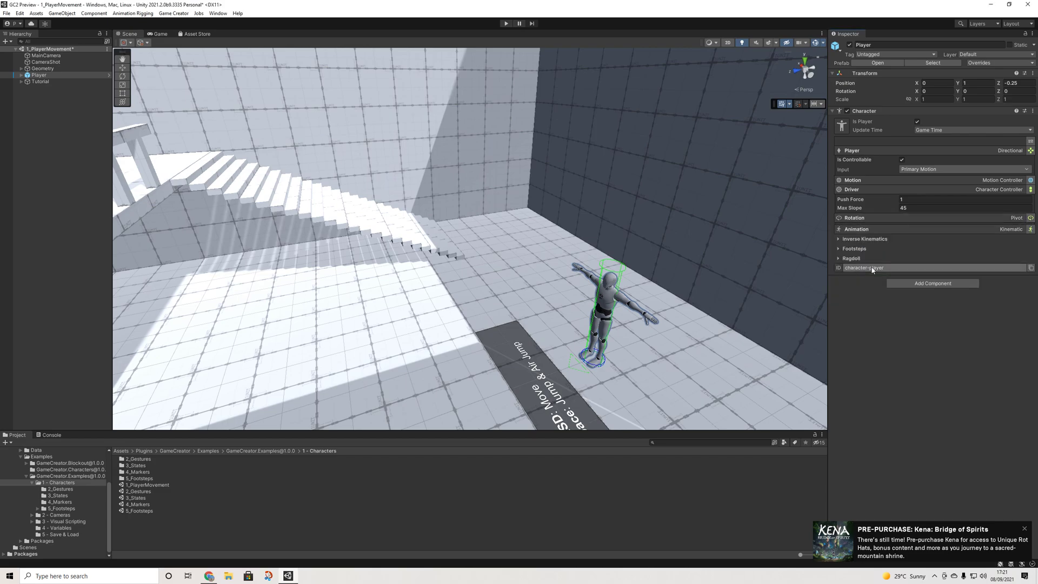
# Expand and examine the Player's Inverse Kinematics, Footsteps, Ragdoll and Animation settings, and frame the character in the scene.
pyautogui.click(857, 239)
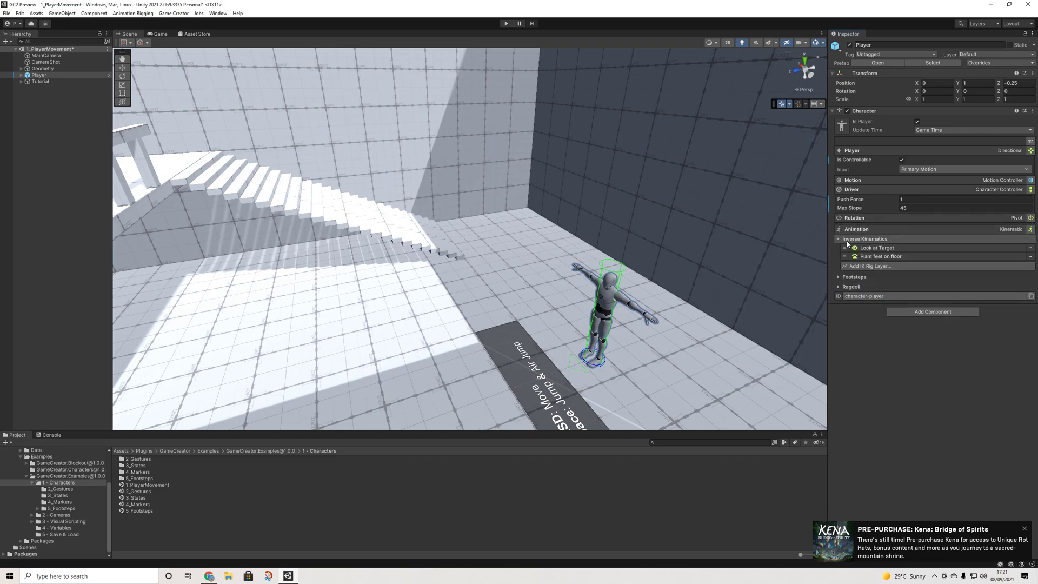
pyautogui.click(855, 276)
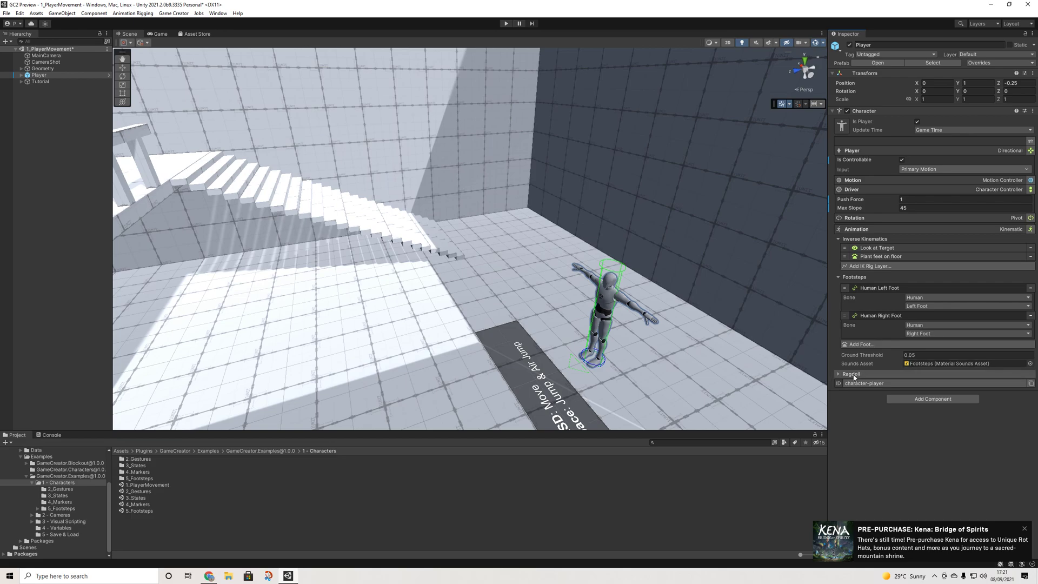
pyautogui.click(914, 374)
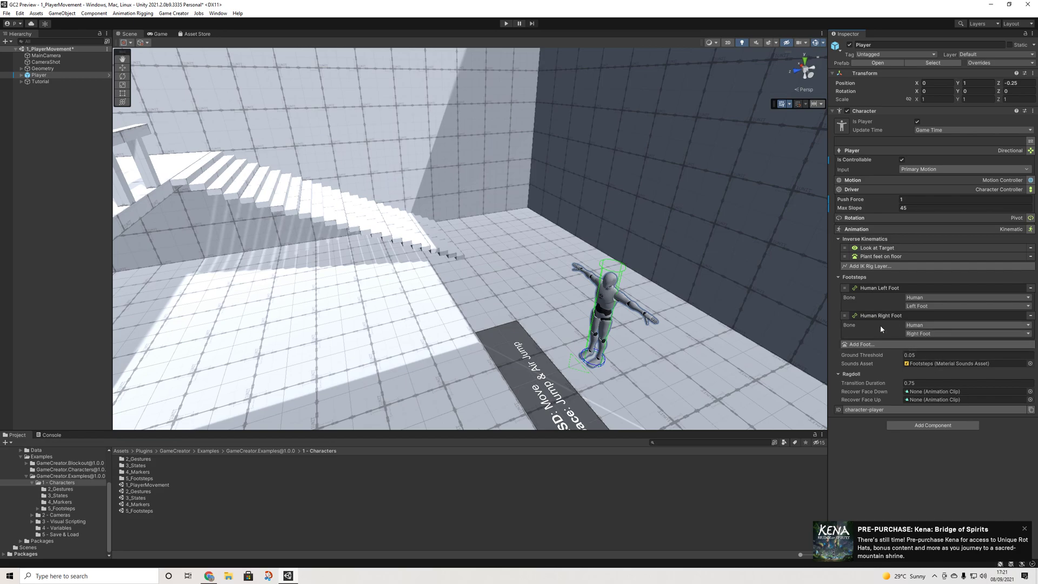
pyautogui.click(857, 229)
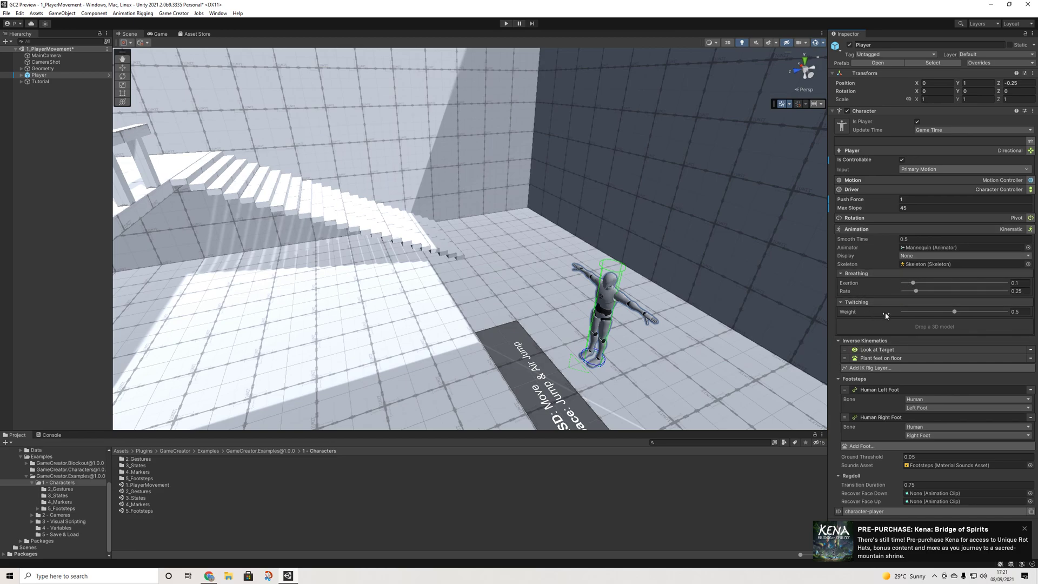
pyautogui.press('f')
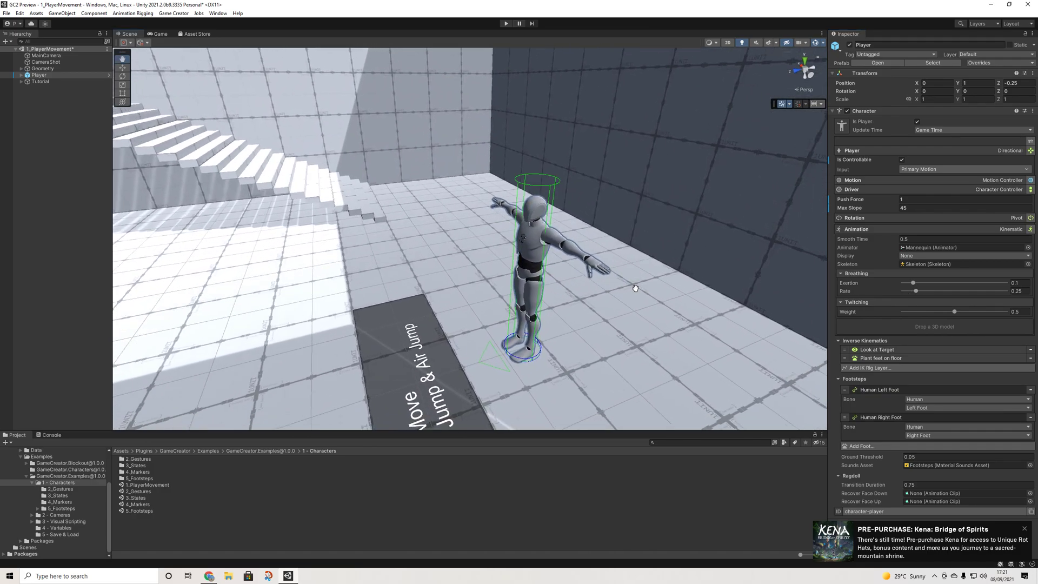
pyautogui.keyDown('alt'); pyautogui.moveTo(611, 283); pyautogui.dragTo(679, 244); pyautogui.keyUp('alt')
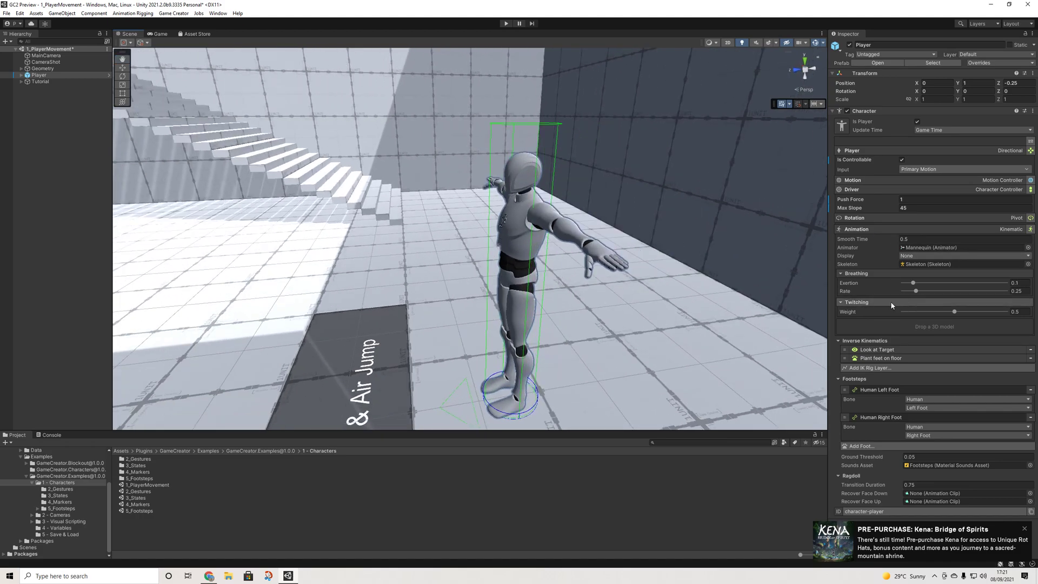
# Collapse all the expanded sections of the Player's Character component.
pyautogui.click(857, 341)
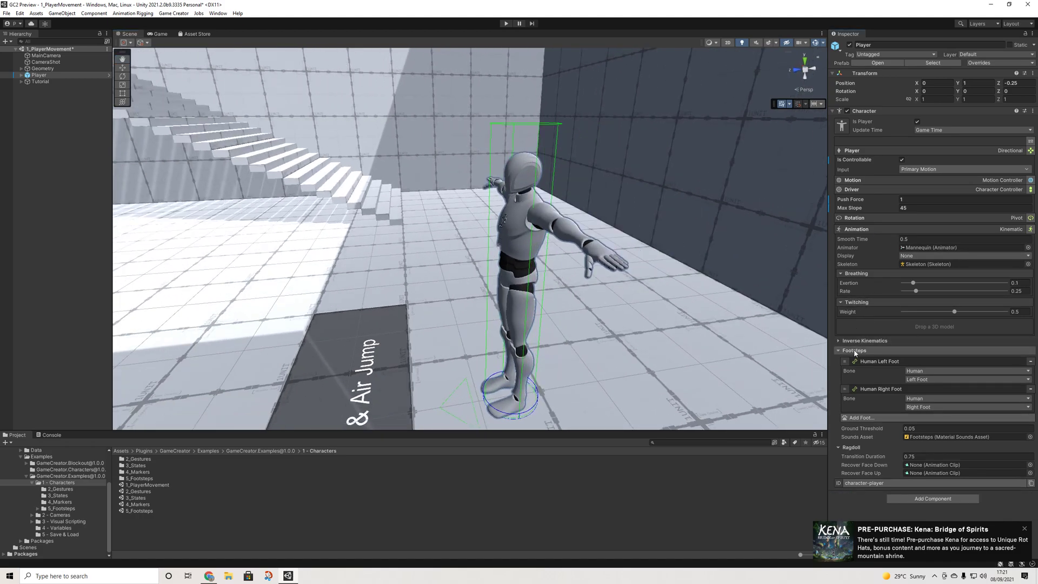
pyautogui.click(855, 351)
pyautogui.click(851, 361)
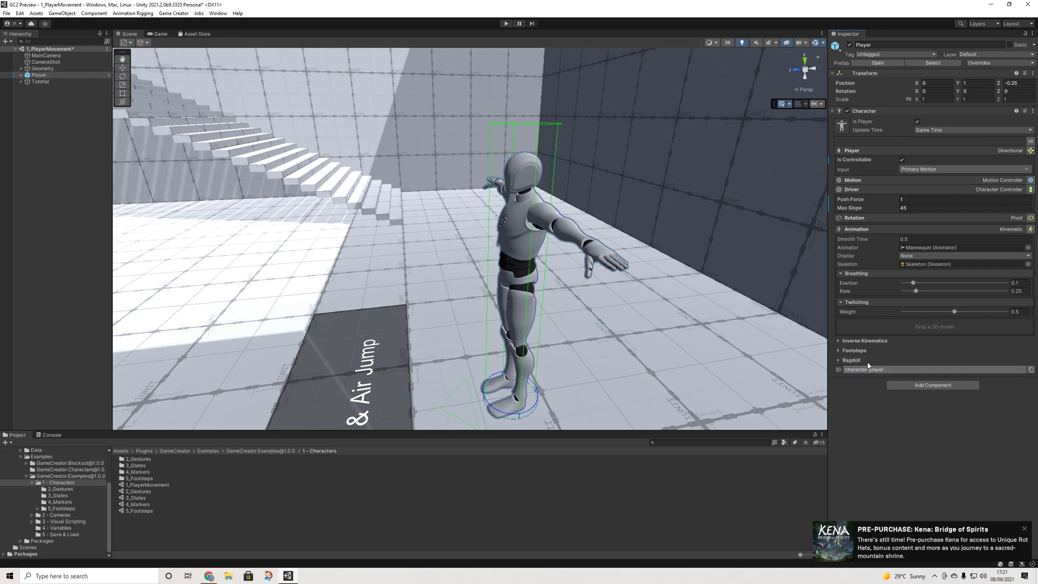
pyautogui.click(859, 231)
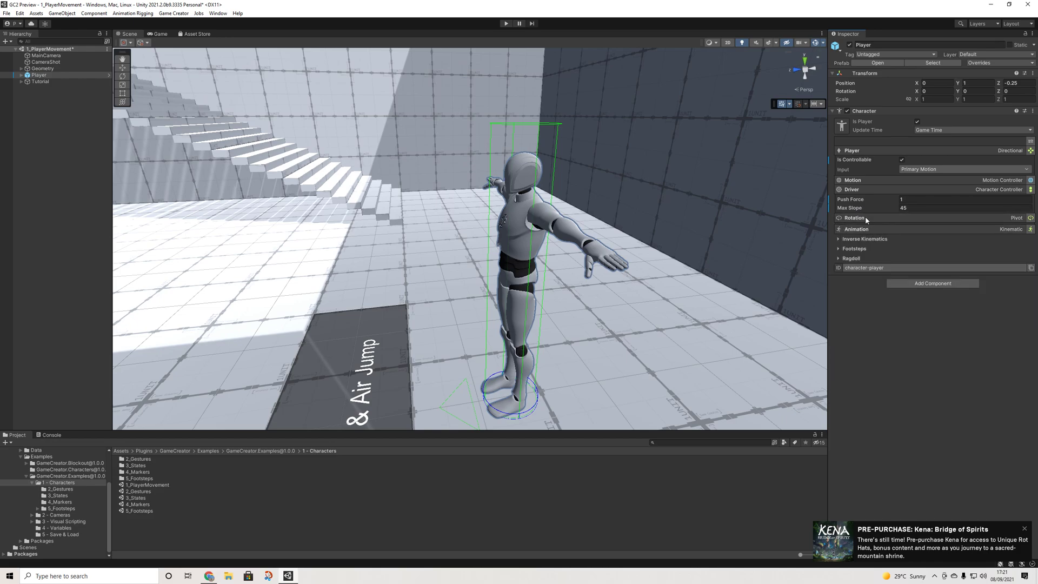
pyautogui.click(860, 189)
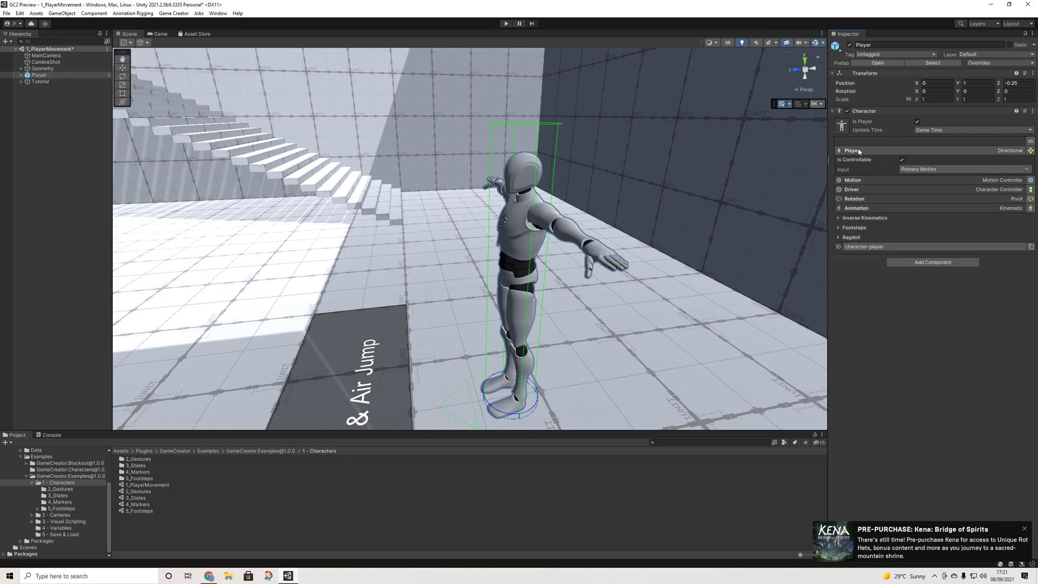
pyautogui.click(892, 151)
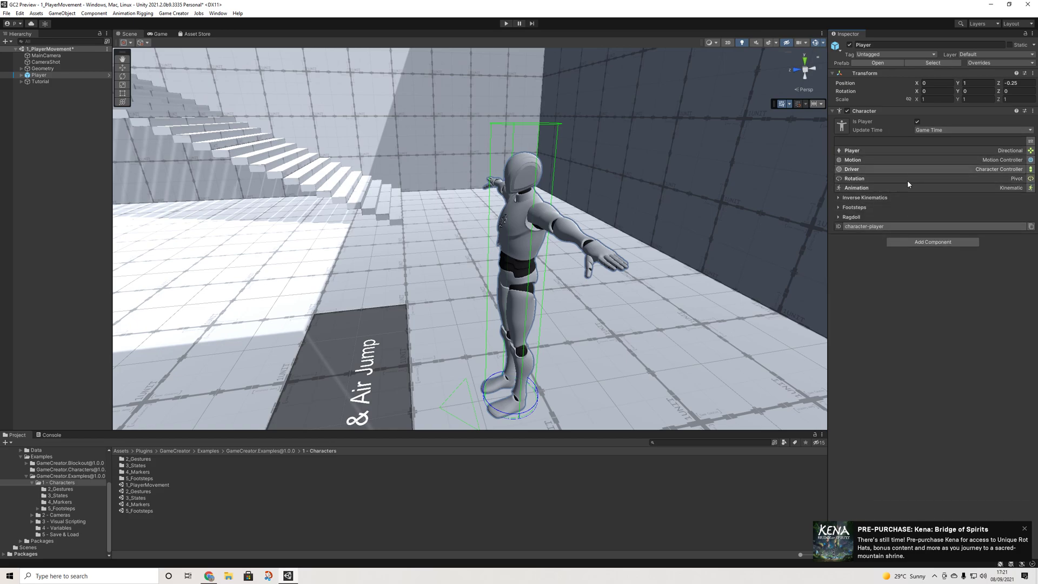
pyautogui.moveTo(643, 183); pyautogui.dragTo(553, 195, button='right')
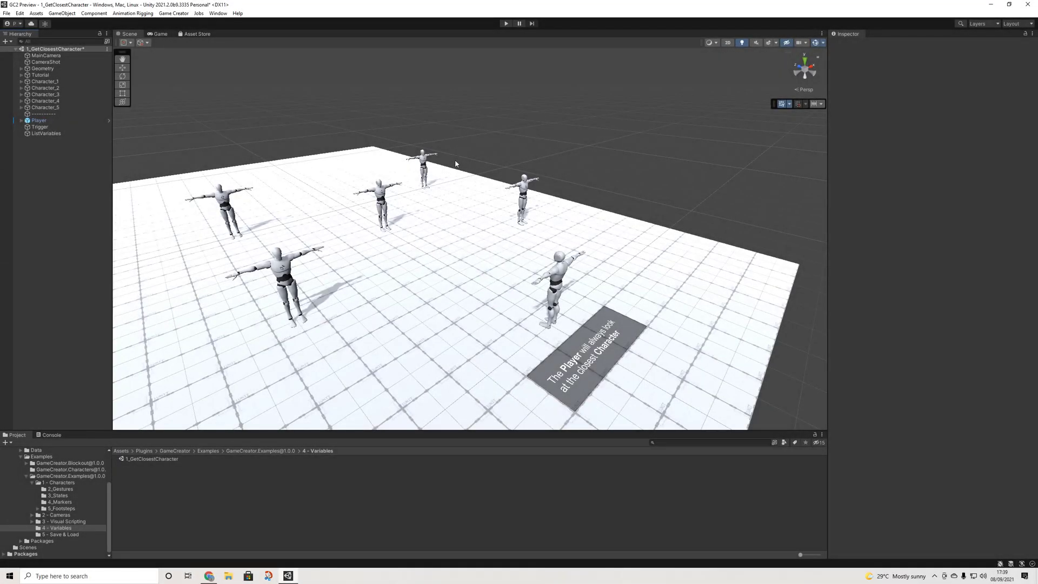
# Look at the Game Creator settings and return to the 1_GetClosestCharacter scene.
pyautogui.keyDown('alt'); pyautogui.moveTo(456, 164); pyautogui.dragTo(504, 214); pyautogui.keyUp('alt')
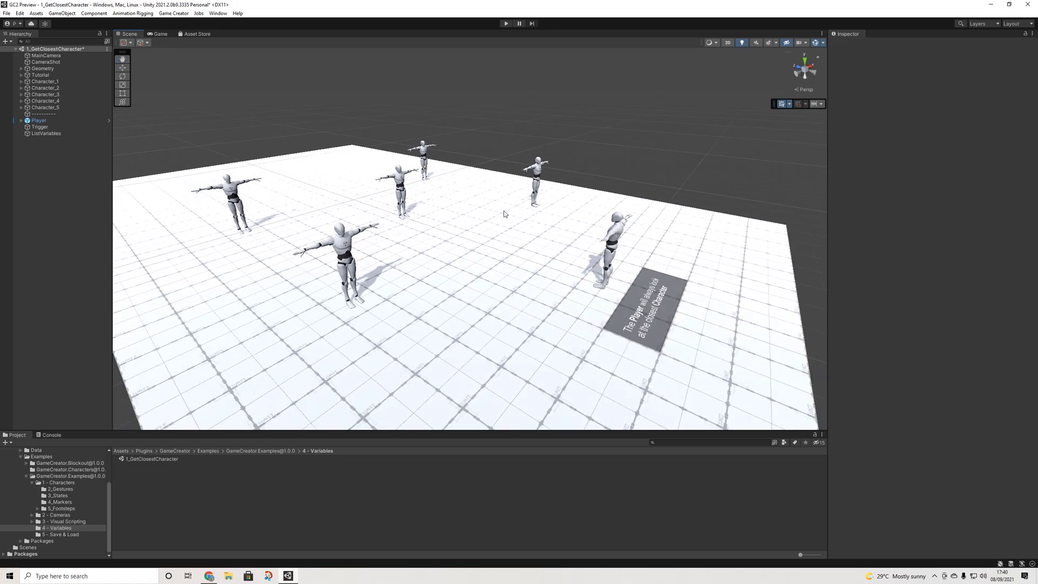
pyautogui.scroll(2, 463, 212)
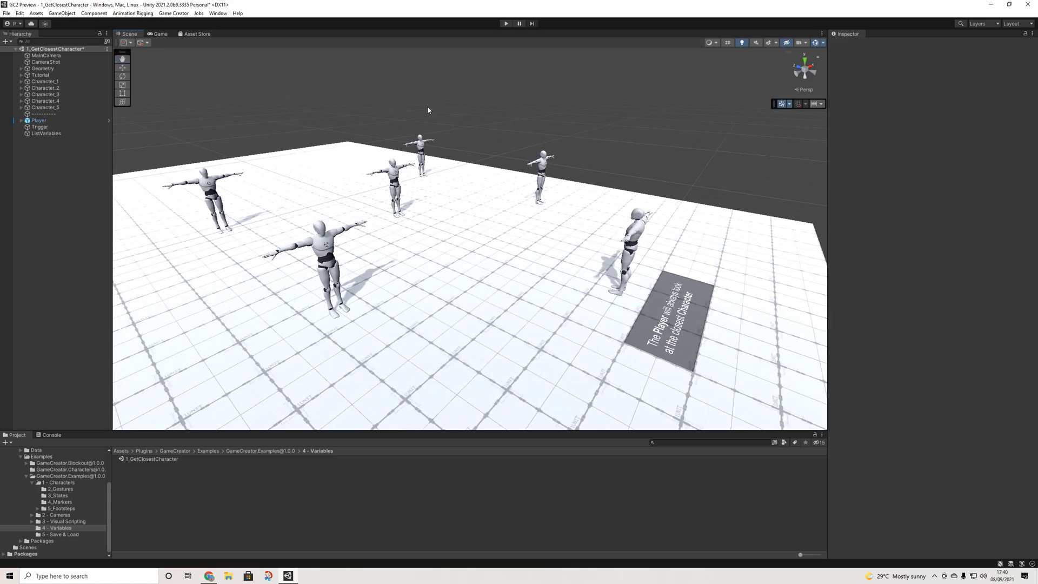
pyautogui.click(174, 13)
pyautogui.moveTo(197, 14)
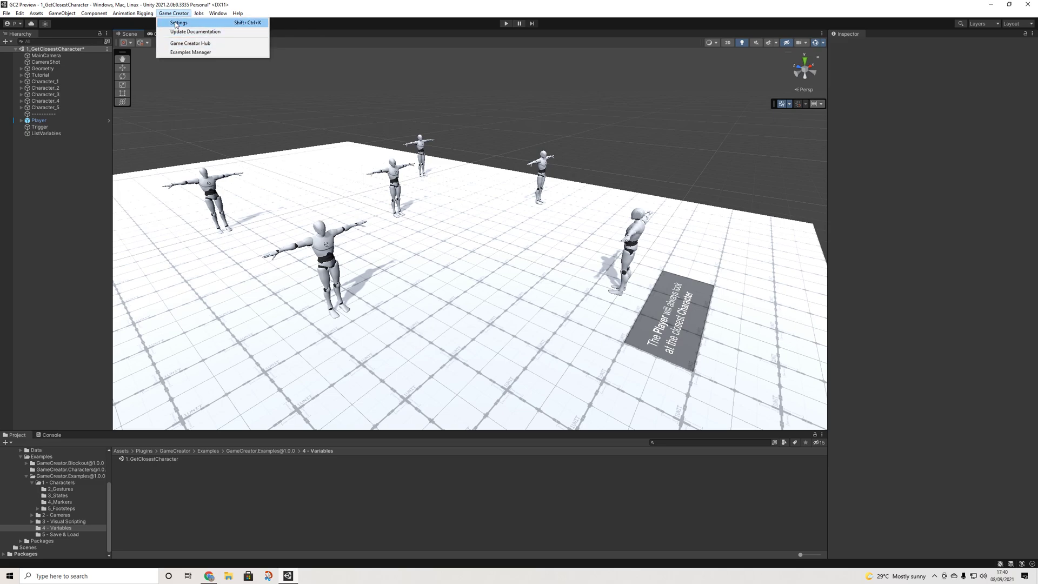
pyautogui.click(176, 23)
pyautogui.click(626, 99)
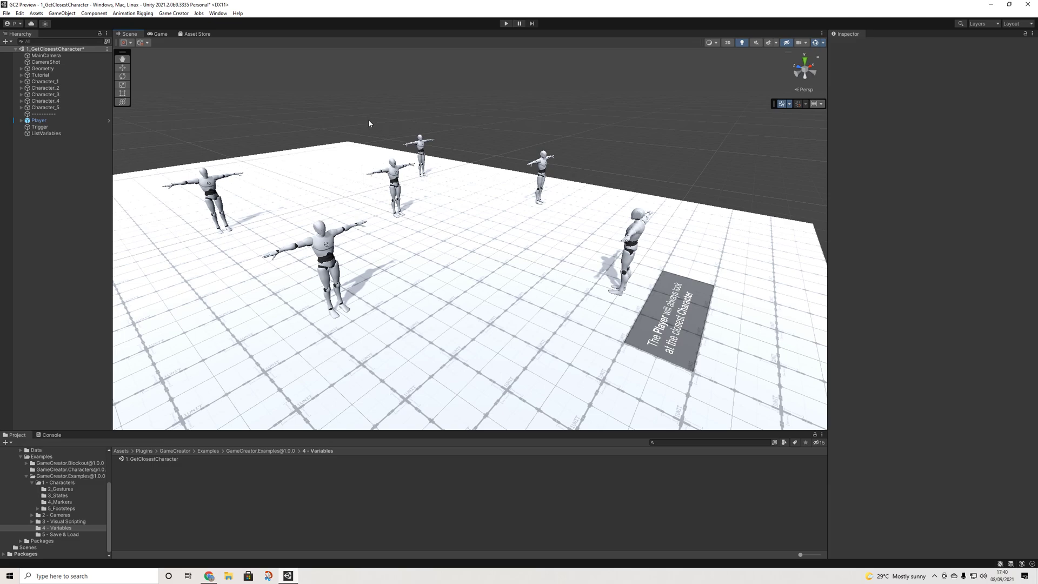
# Play-test the closest-character scene by running the Player around the five characters, and stop the game.
pyautogui.click(506, 24)
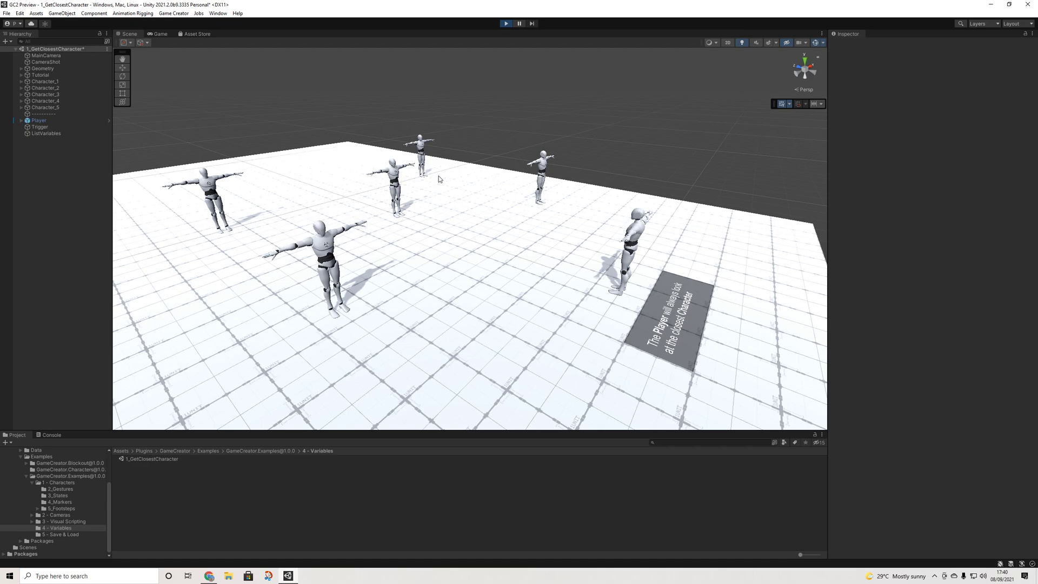
pyautogui.press('w')
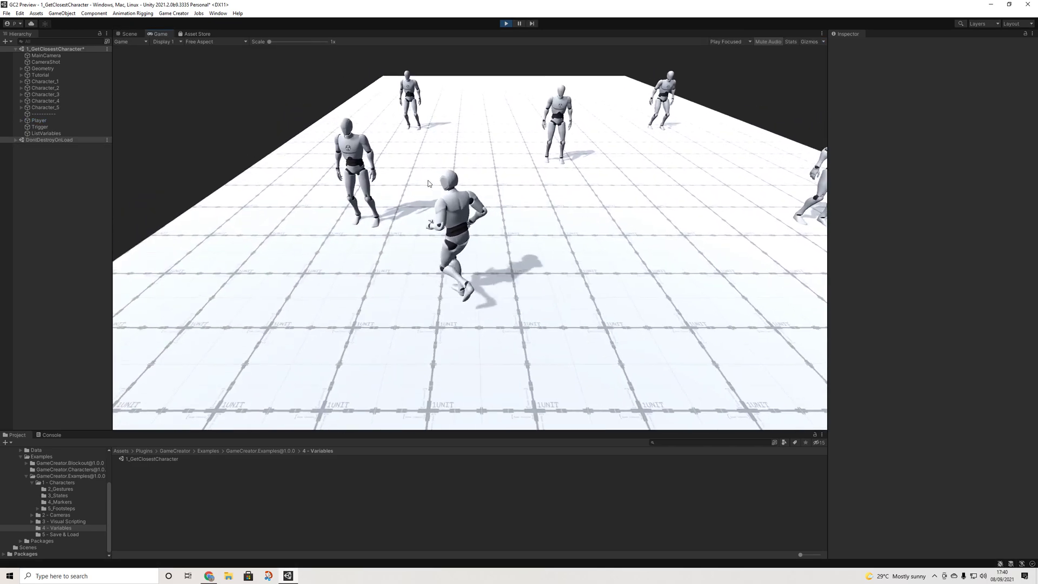
pyautogui.press('w')
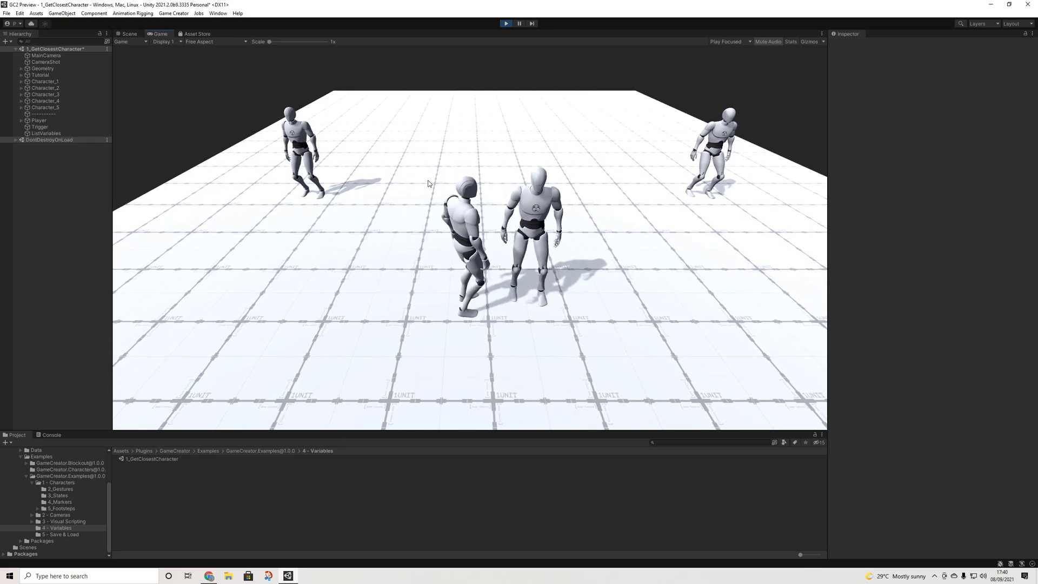
pyautogui.press('w')
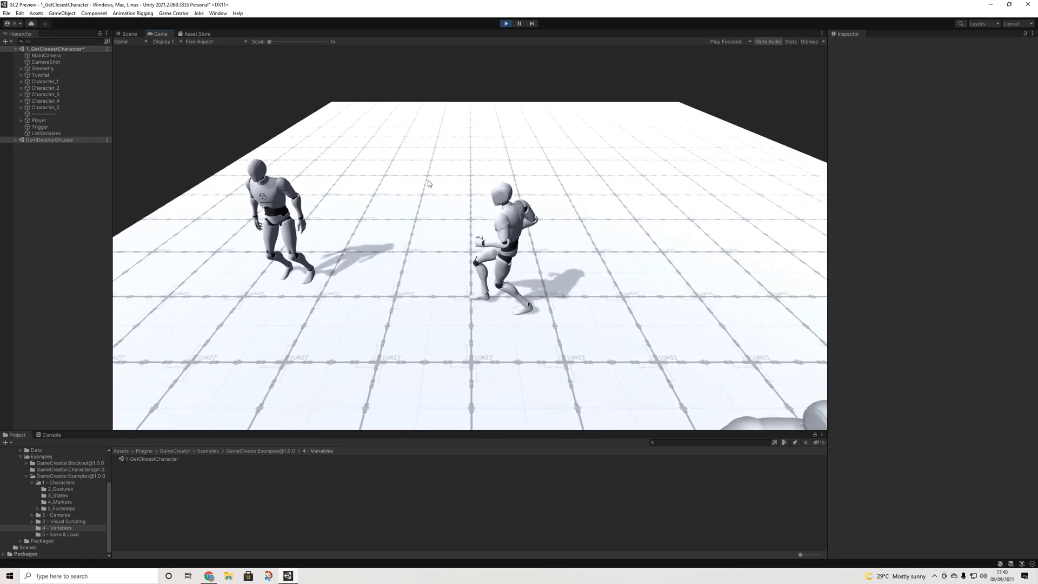
pyautogui.press('w')
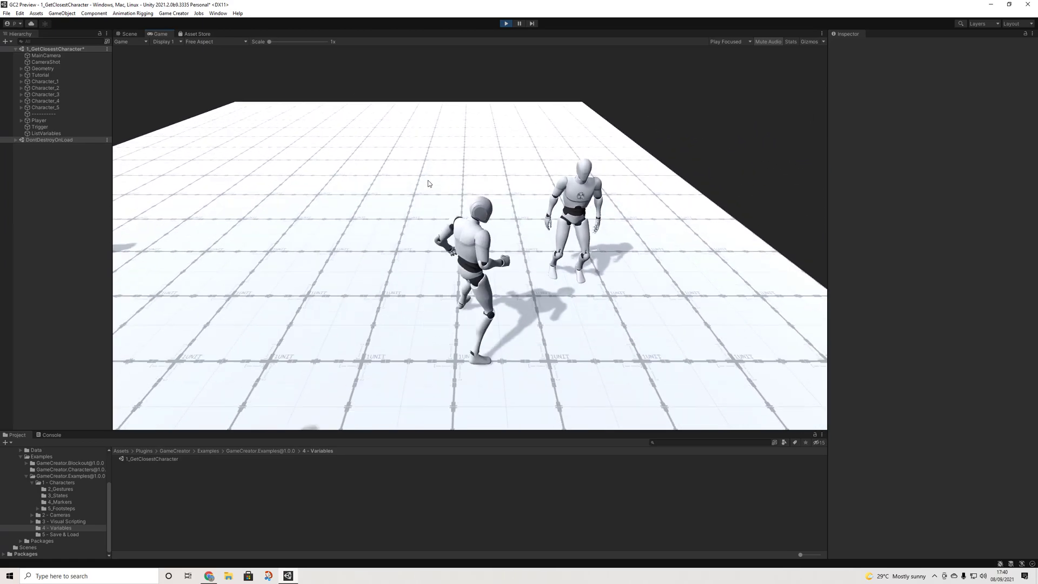
pyautogui.press('w')
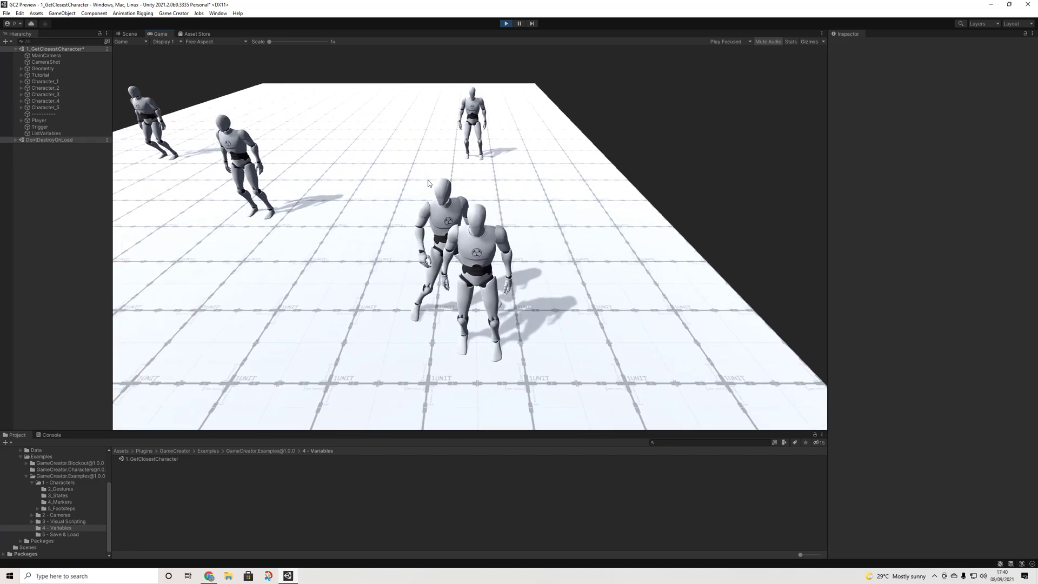
pyautogui.press('w')
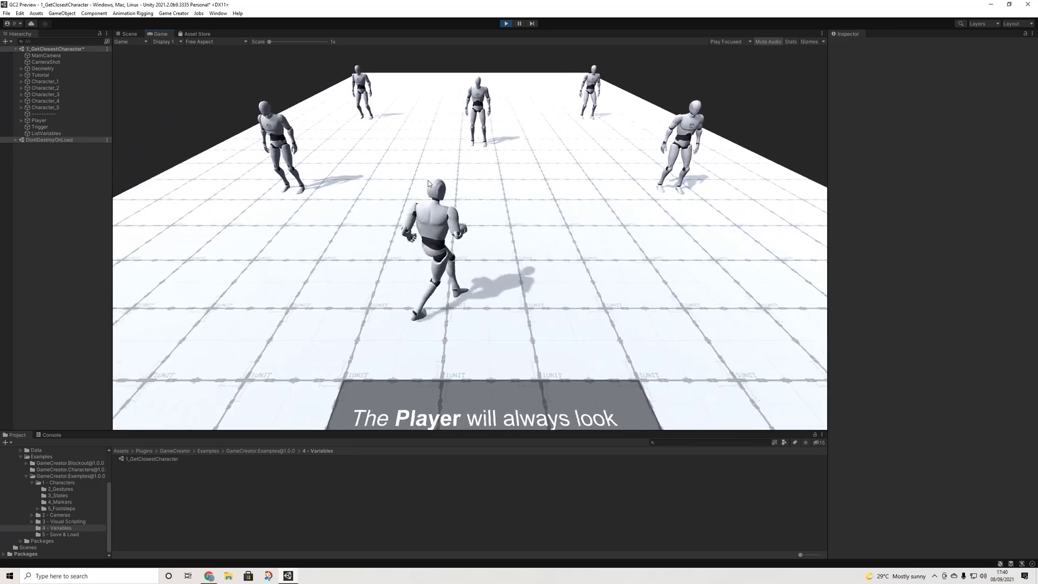
pyautogui.click(506, 24)
# Create two global Name Variables assets in the 4 - Variables folder.
pyautogui.rightClick(152, 476)
pyautogui.moveTo(258, 260)
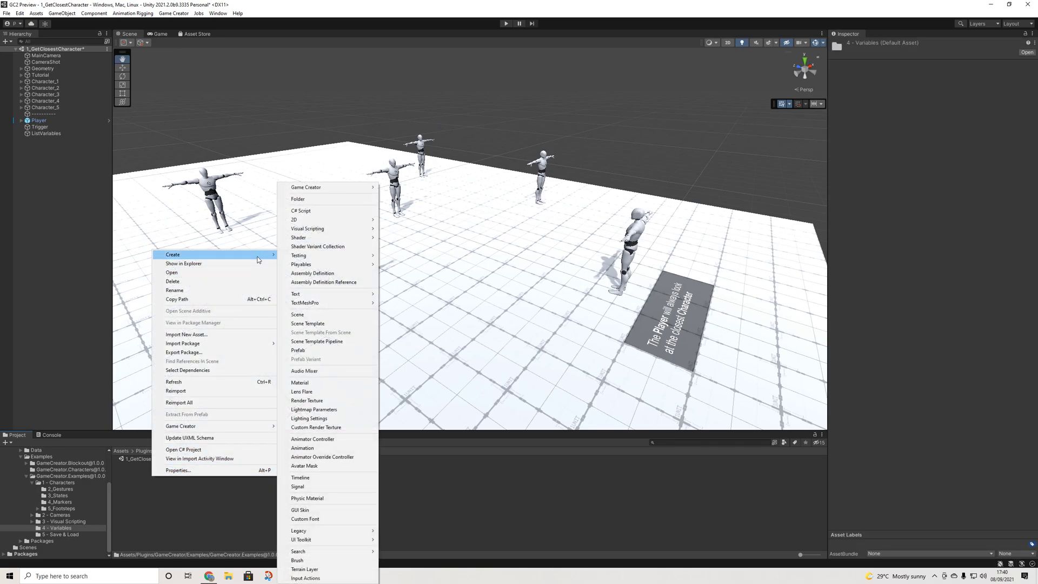
pyautogui.moveTo(349, 187)
pyautogui.moveTo(416, 188)
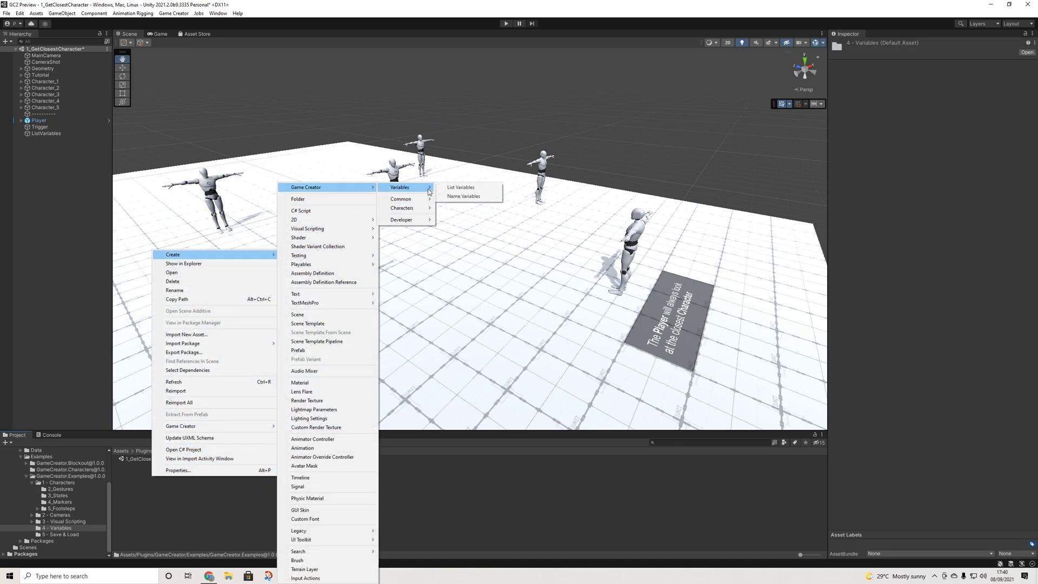
pyautogui.click(456, 198)
pyautogui.rightClick(153, 488)
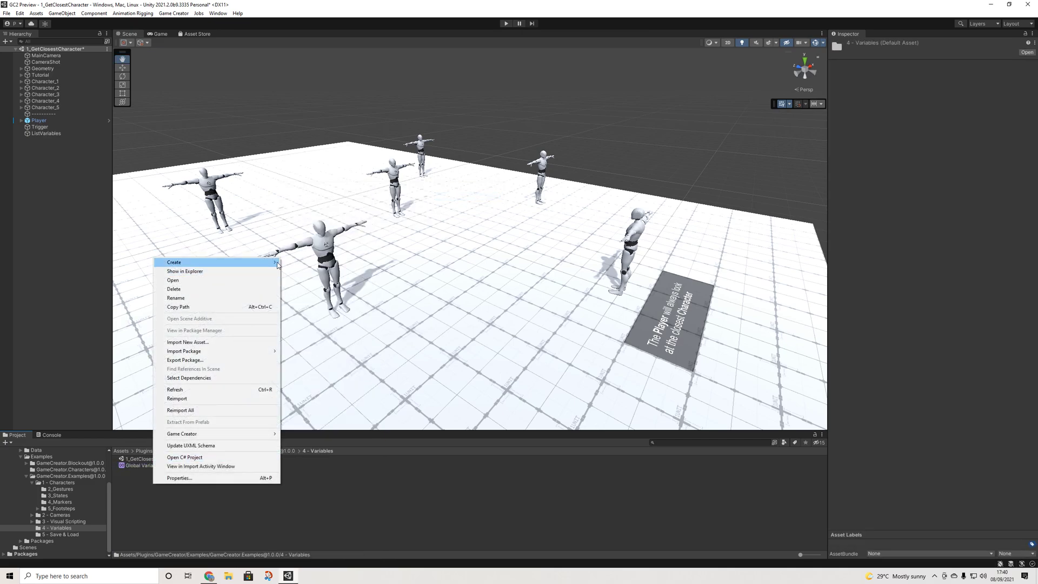
pyautogui.moveTo(271, 263)
pyautogui.moveTo(346, 188)
pyautogui.moveTo(411, 187)
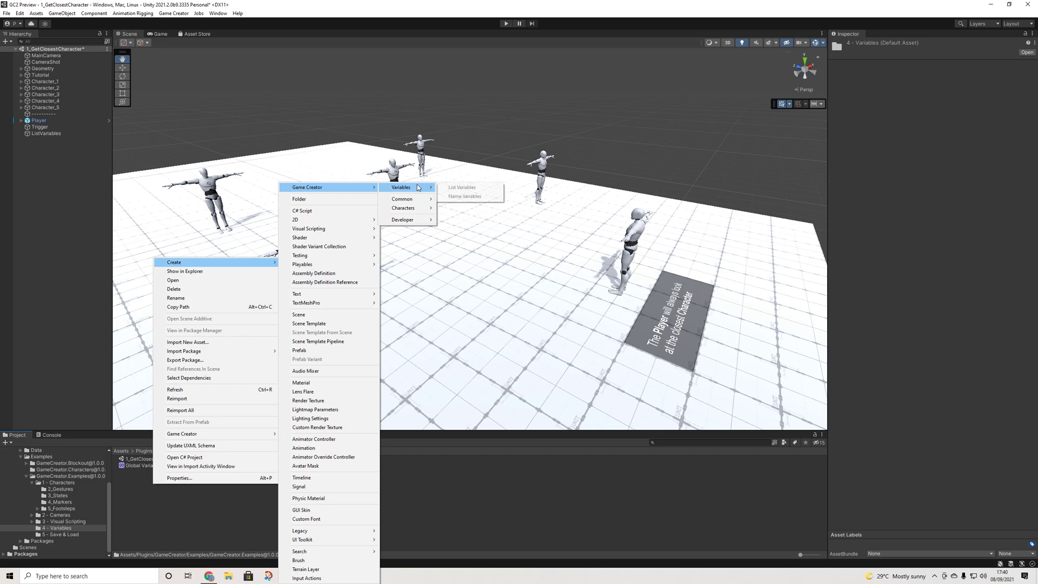
pyautogui.click(464, 196)
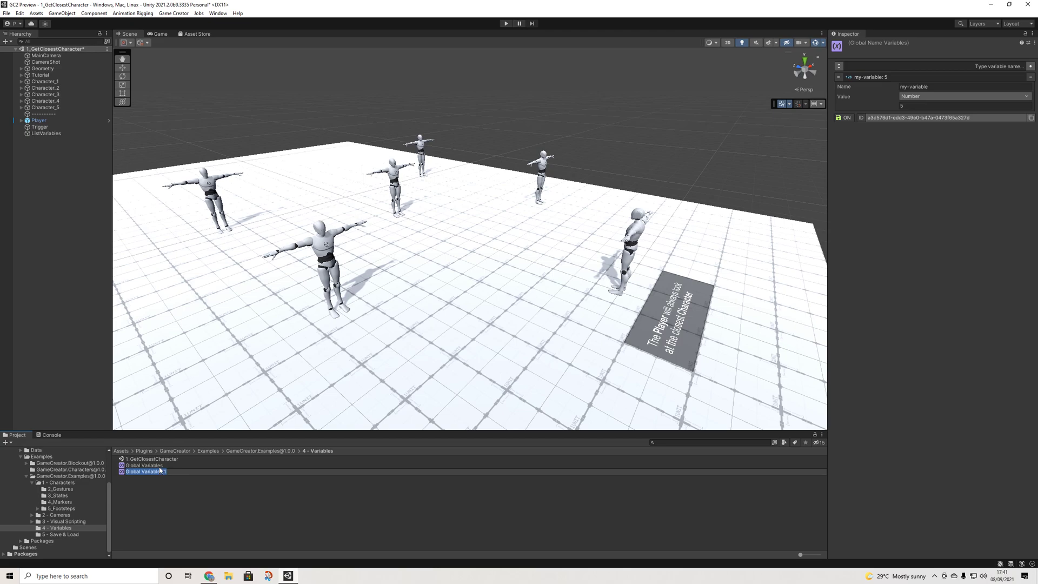
pyautogui.press('Return')
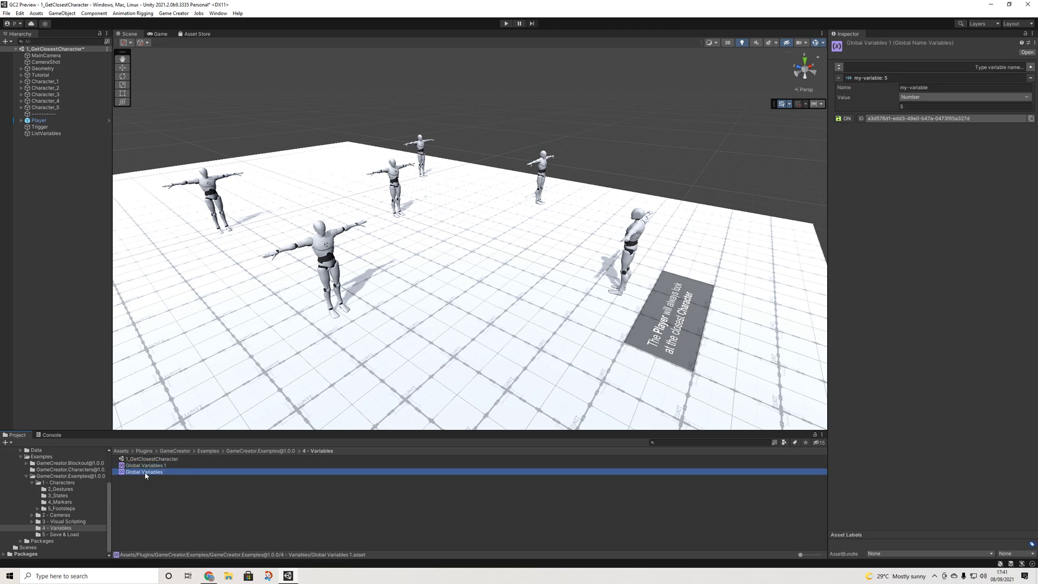
pyautogui.click(151, 473)
# Add a Game Creator Actions object to the scene and give it a Set Bool instruction.
pyautogui.rightClick(48, 155)
pyautogui.moveTo(103, 252)
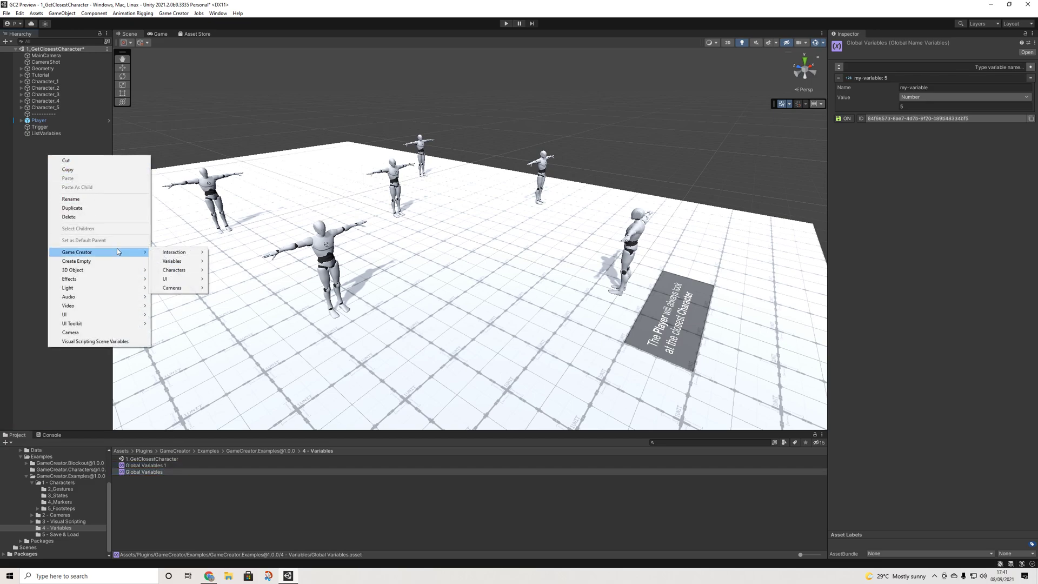
pyautogui.click(227, 252)
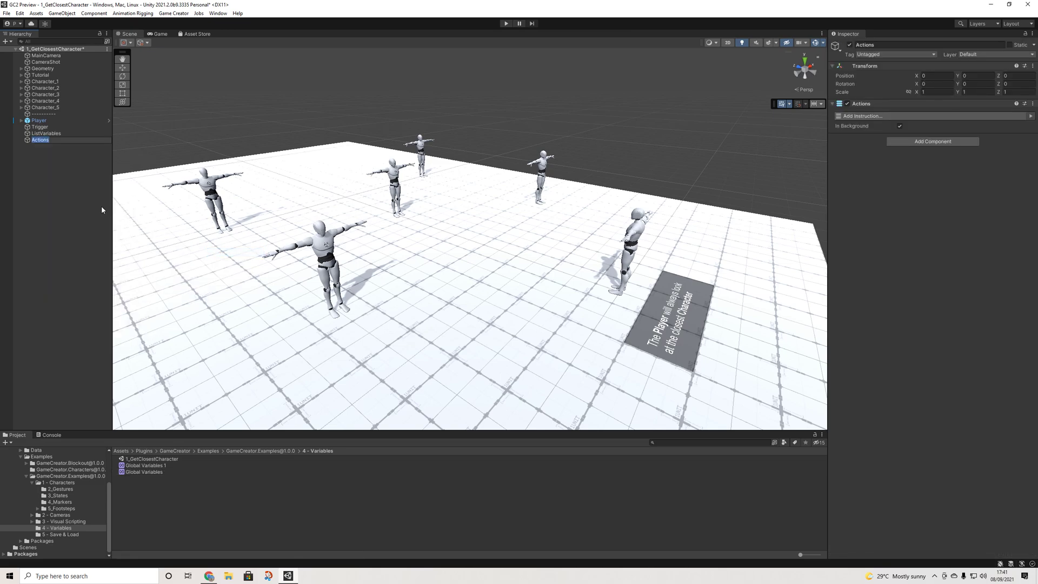
pyautogui.click(905, 118)
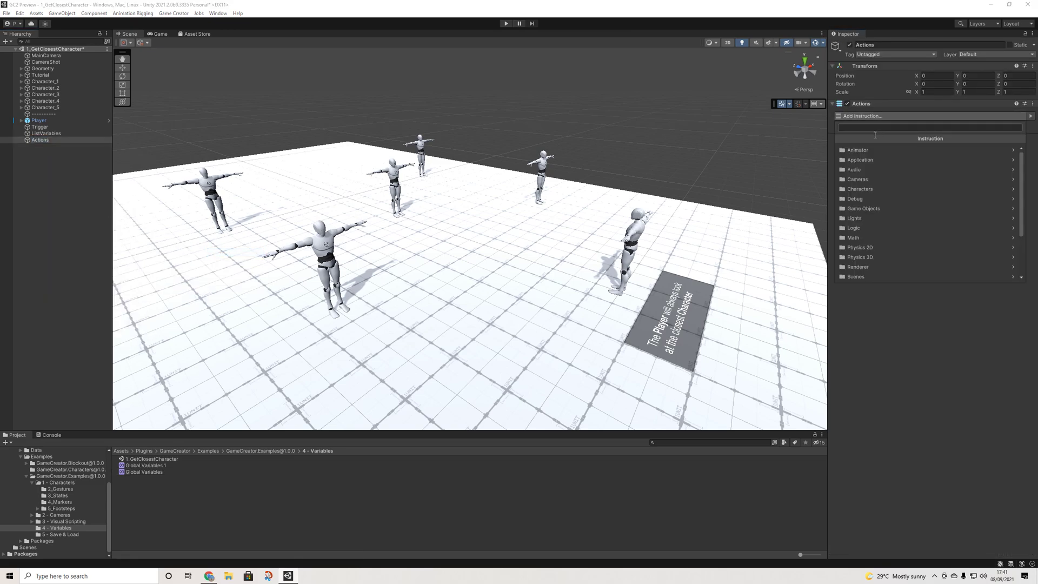
pyautogui.write('bool')
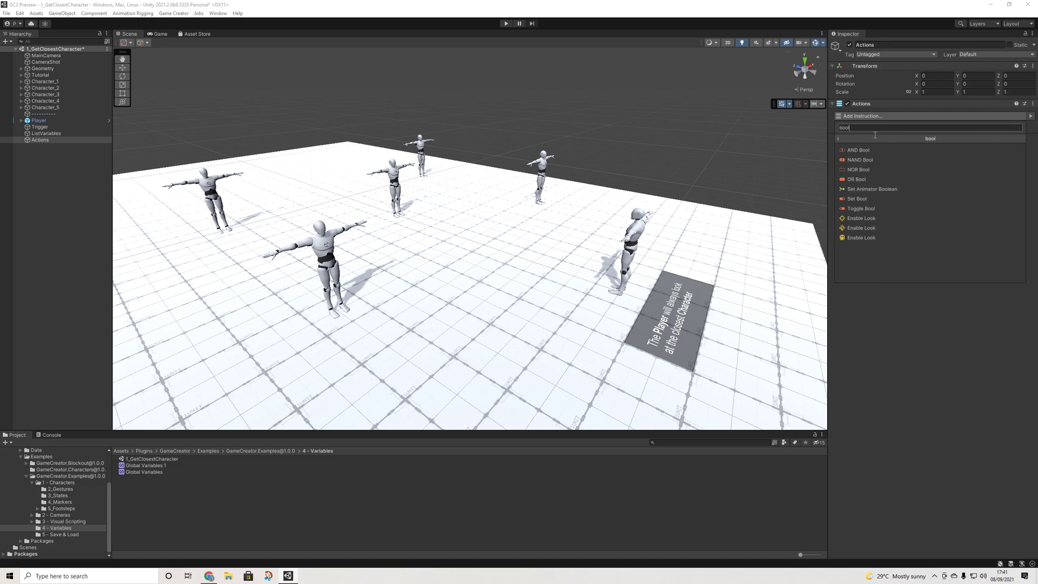
pyautogui.click(859, 199)
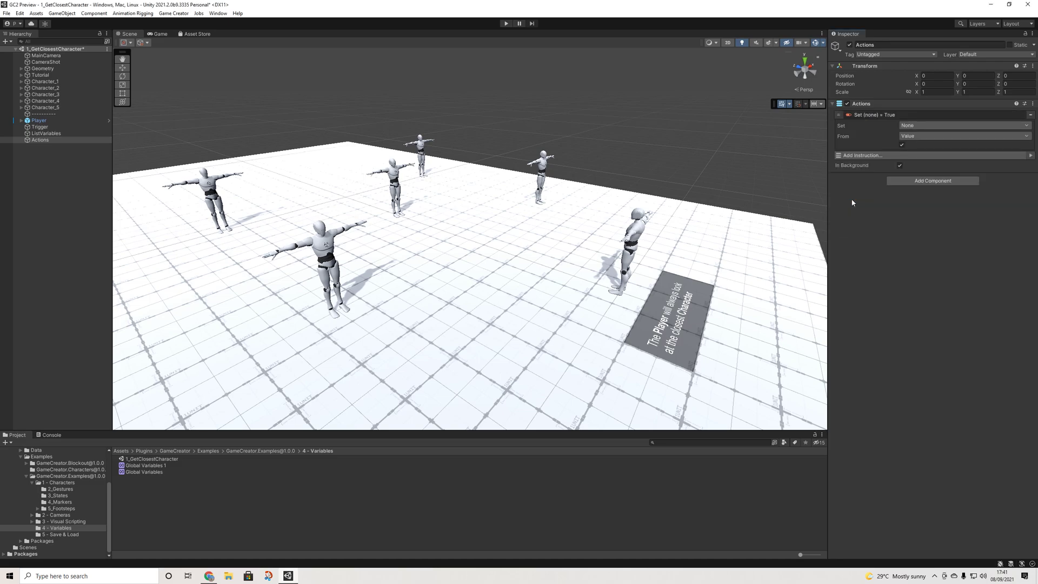
# Set the Set Bool instruction's target to a Global Name Variable and assign the Global Variables asset to it.
pyautogui.click(911, 130)
pyautogui.click(923, 180)
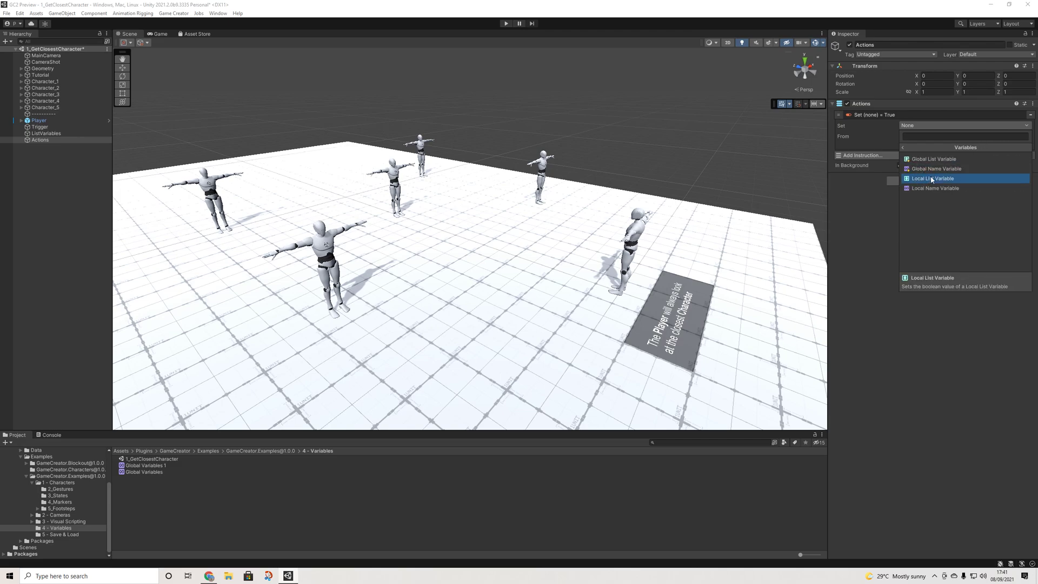
pyautogui.click(931, 170)
pyautogui.moveTo(147, 476); pyautogui.dragTo(915, 136)
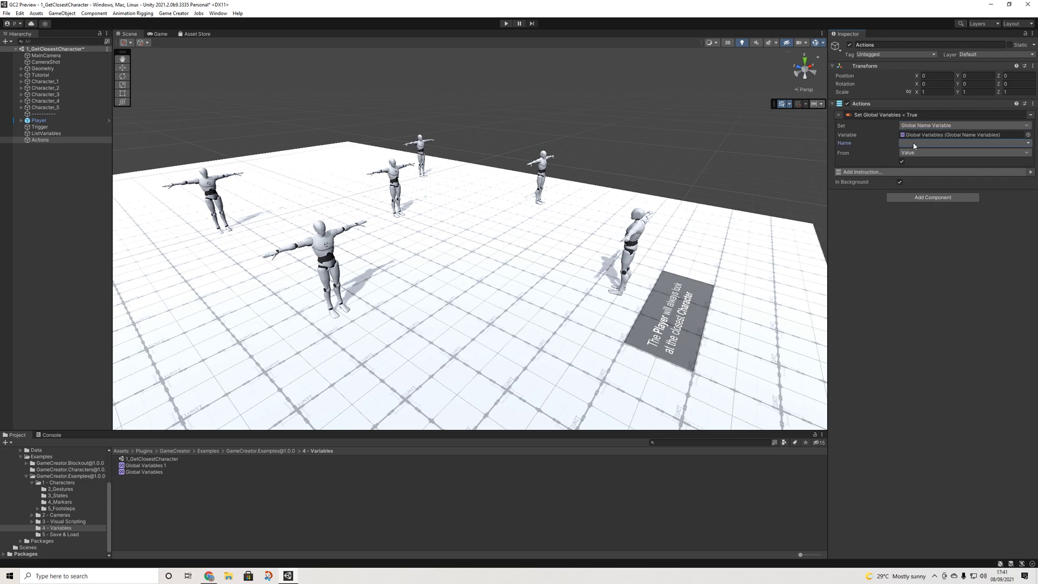
# Add a Boolean variable named Player to the Global Variables asset.
pyautogui.click(147, 474)
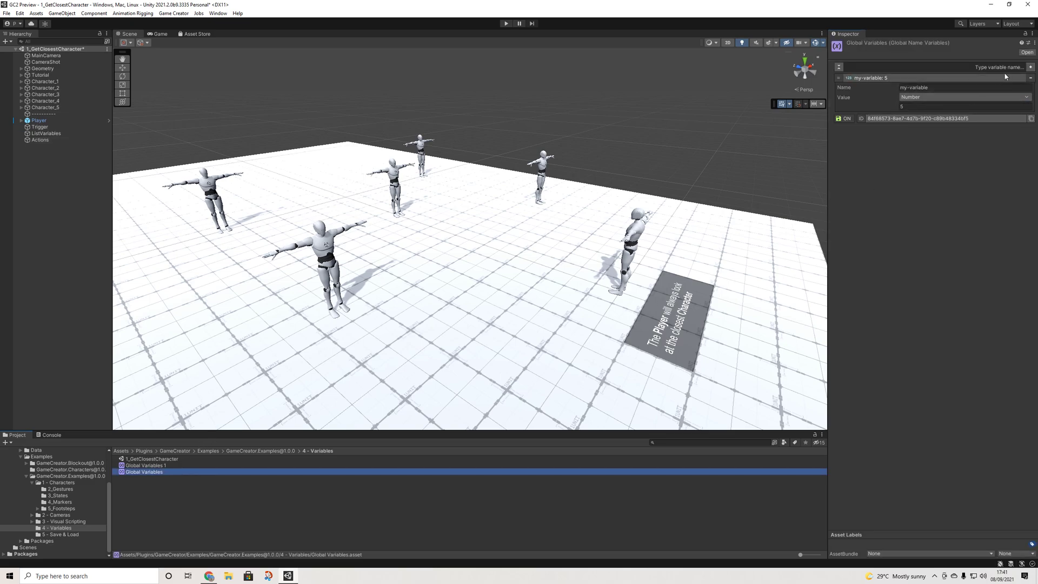
pyautogui.click(1032, 67)
pyautogui.click(965, 127)
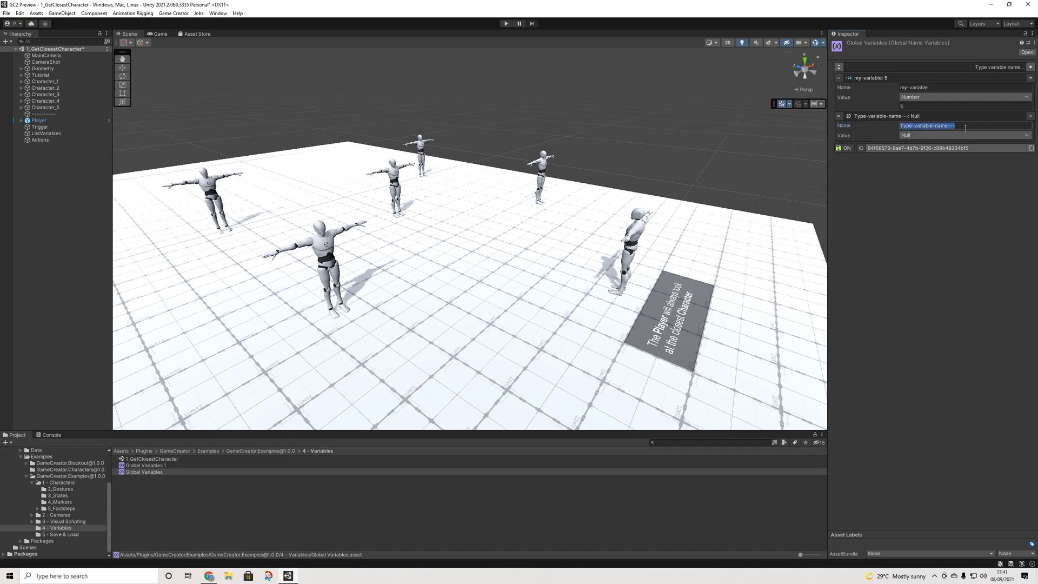
pyautogui.write('Player')
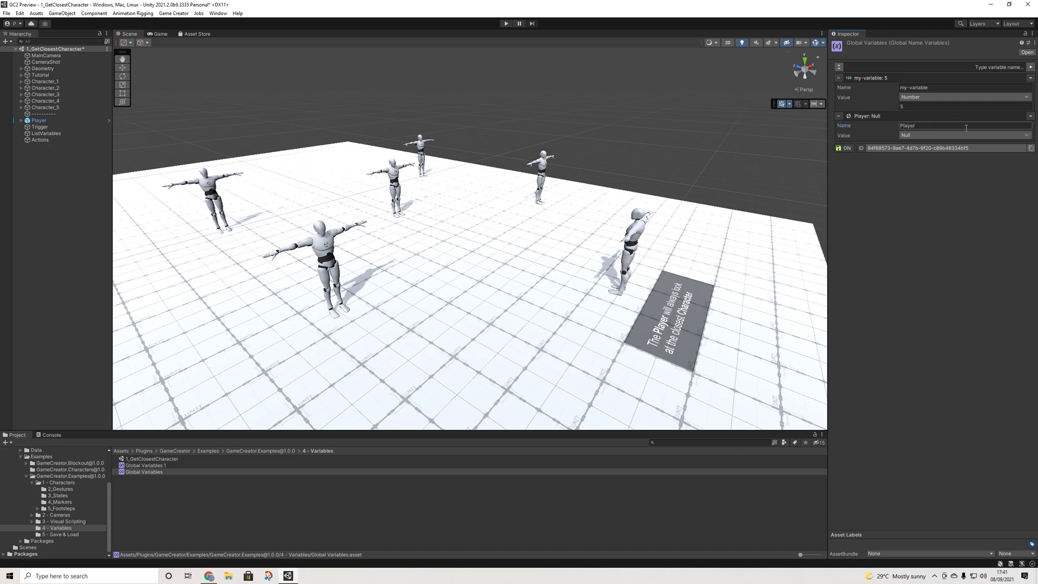
pyautogui.click(954, 136)
pyautogui.click(931, 167)
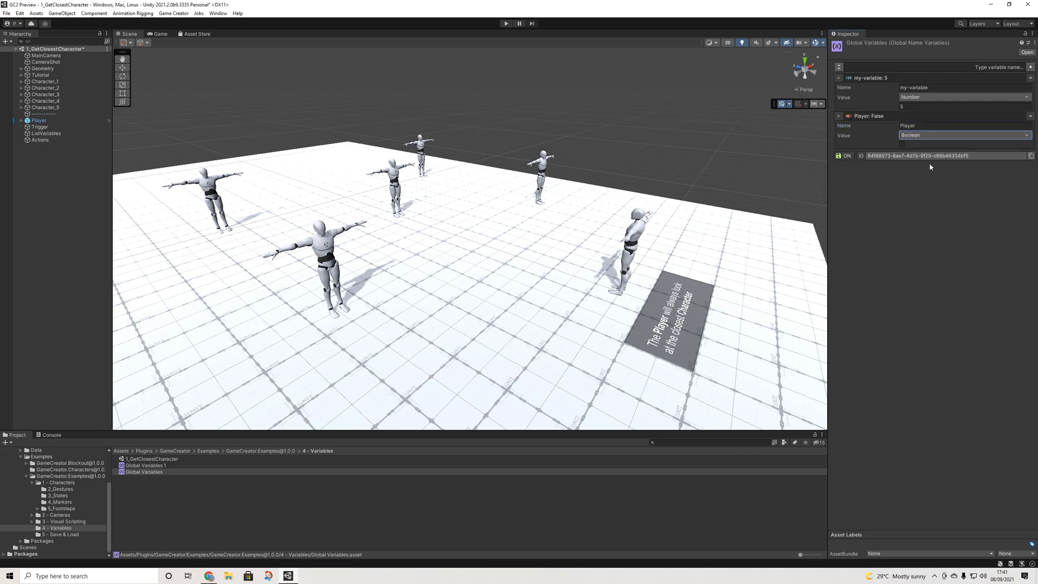
# Choose Player as the variable name in the Set Bool instruction of the Actions object.
pyautogui.click(40, 139)
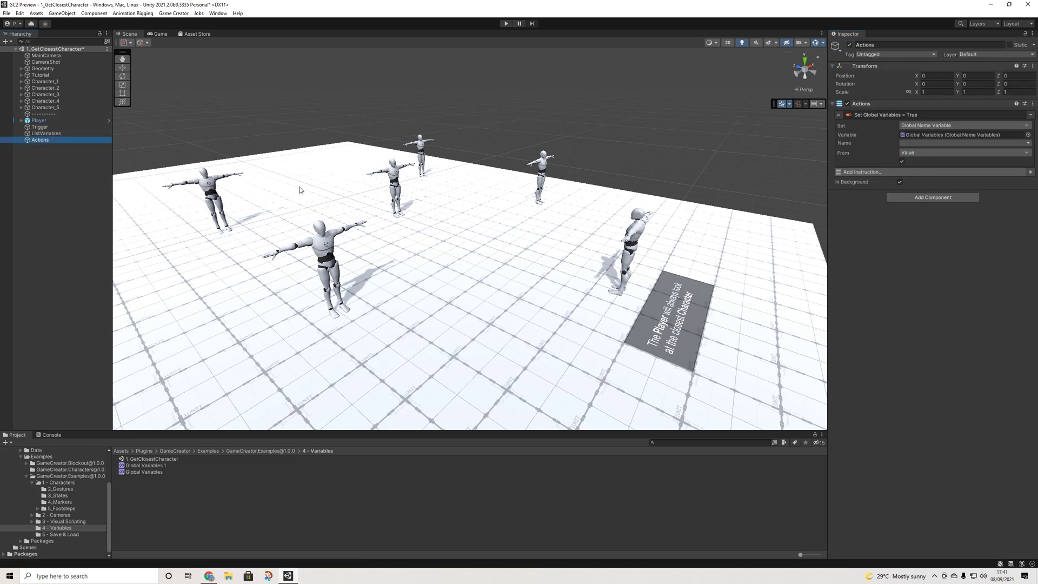
pyautogui.click(919, 143)
pyautogui.click(925, 152)
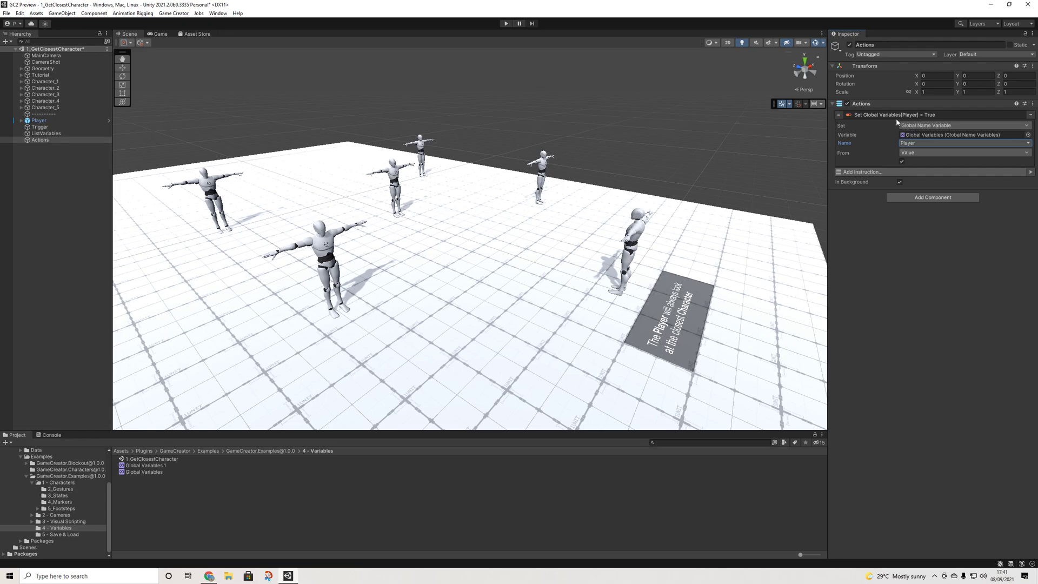
# Compare the variables stored in the Global Variables and Global Variables 1 assets.
pyautogui.keyDown('alt'); pyautogui.moveTo(407, 187); pyautogui.dragTo(298, 383); pyautogui.keyUp('alt')
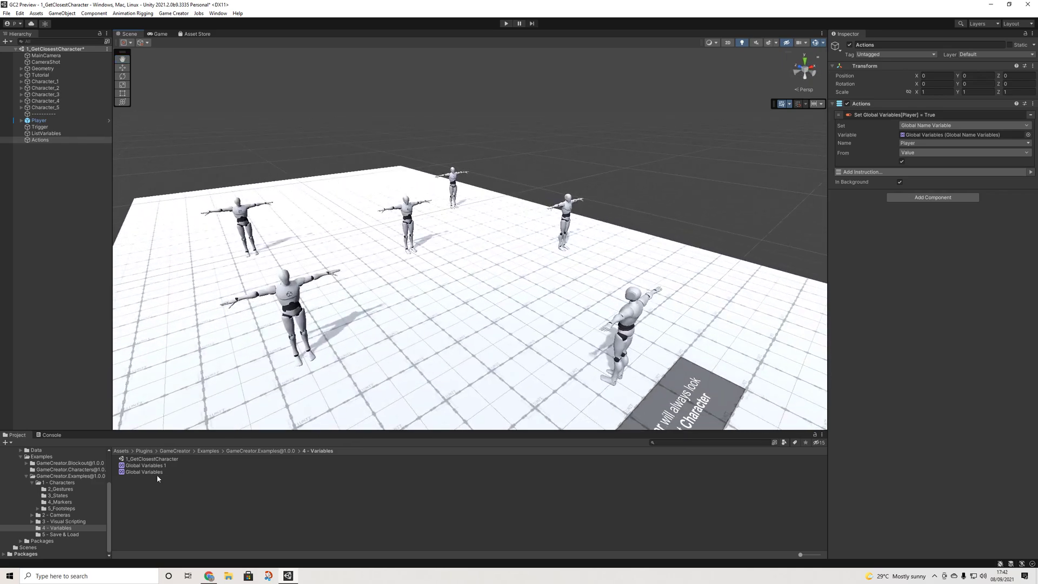
pyautogui.click(157, 473)
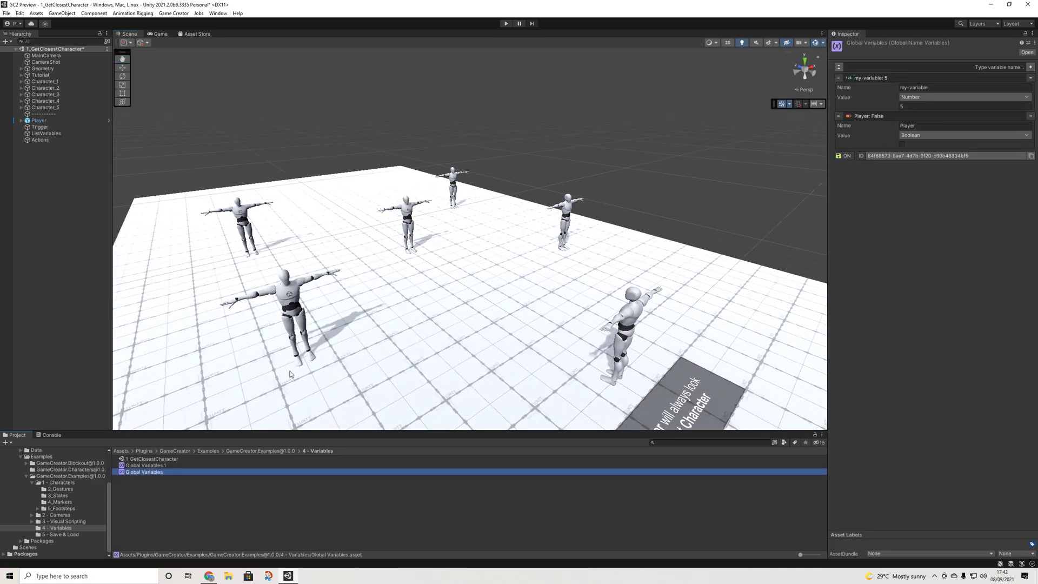
pyautogui.keyDown('alt'); pyautogui.moveTo(344, 335); pyautogui.dragTo(392, 331); pyautogui.keyUp('alt')
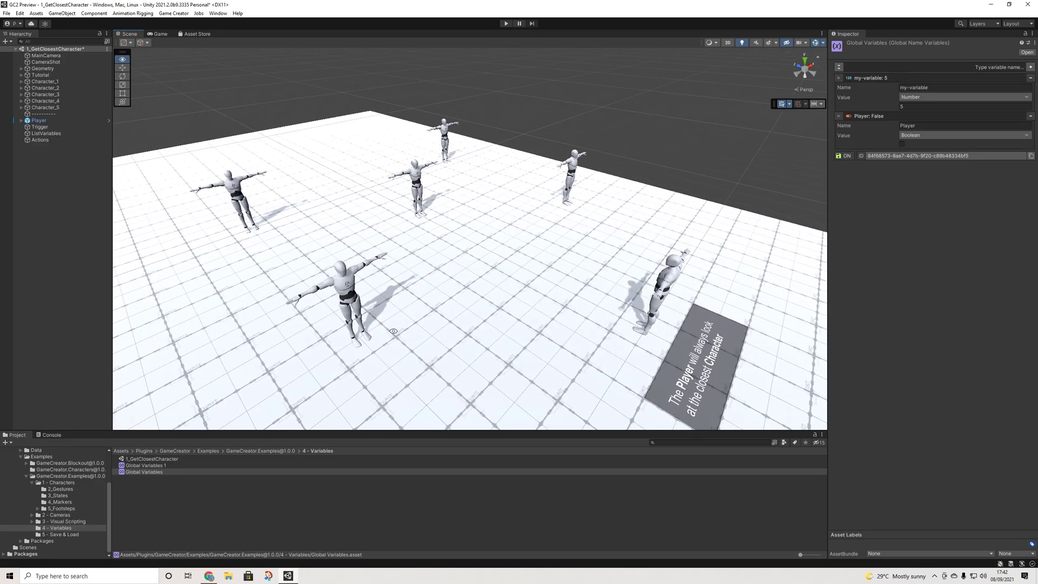
pyautogui.click(147, 472)
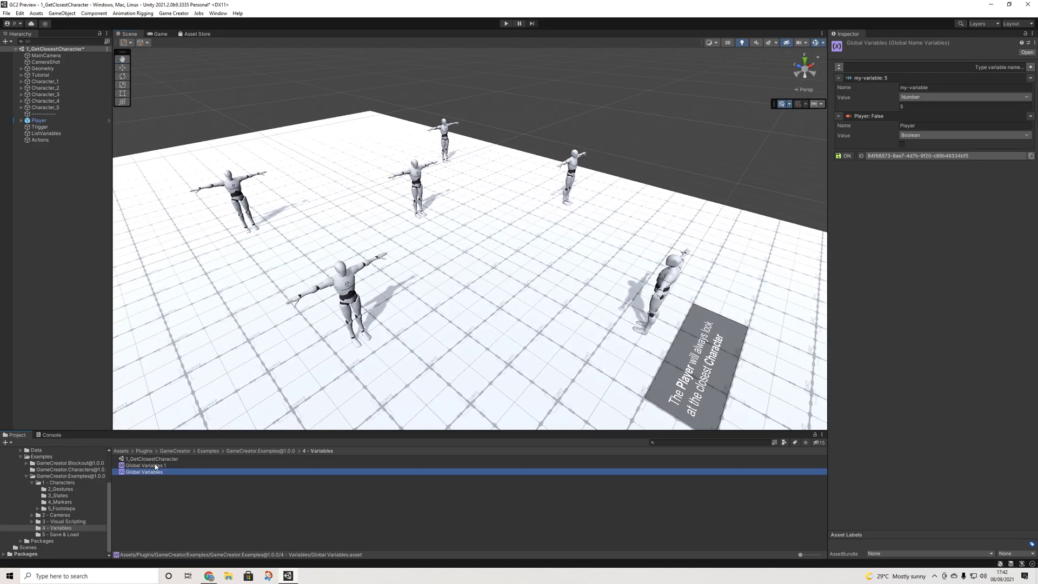
pyautogui.click(152, 467)
pyautogui.click(149, 473)
pyautogui.click(162, 466)
pyautogui.click(161, 472)
pyautogui.click(163, 467)
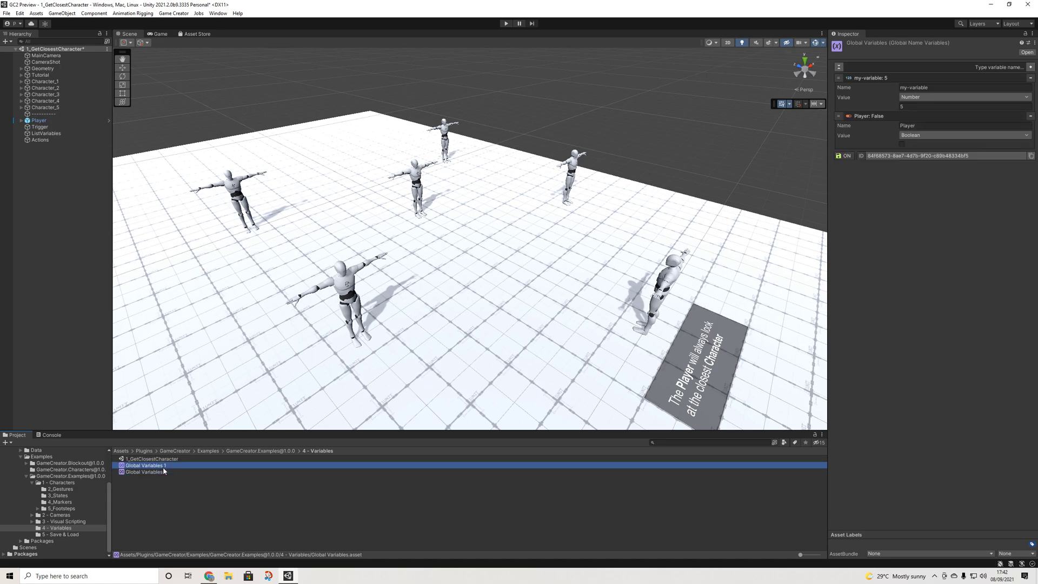
pyautogui.click(158, 473)
pyautogui.click(160, 466)
pyautogui.click(160, 472)
pyautogui.keyDown('alt'); pyautogui.moveTo(379, 303); pyautogui.dragTo(574, 285); pyautogui.keyUp('alt')
# Create a global List Variables asset in the 4 - Variables folder.
pyautogui.rightClick(153, 483)
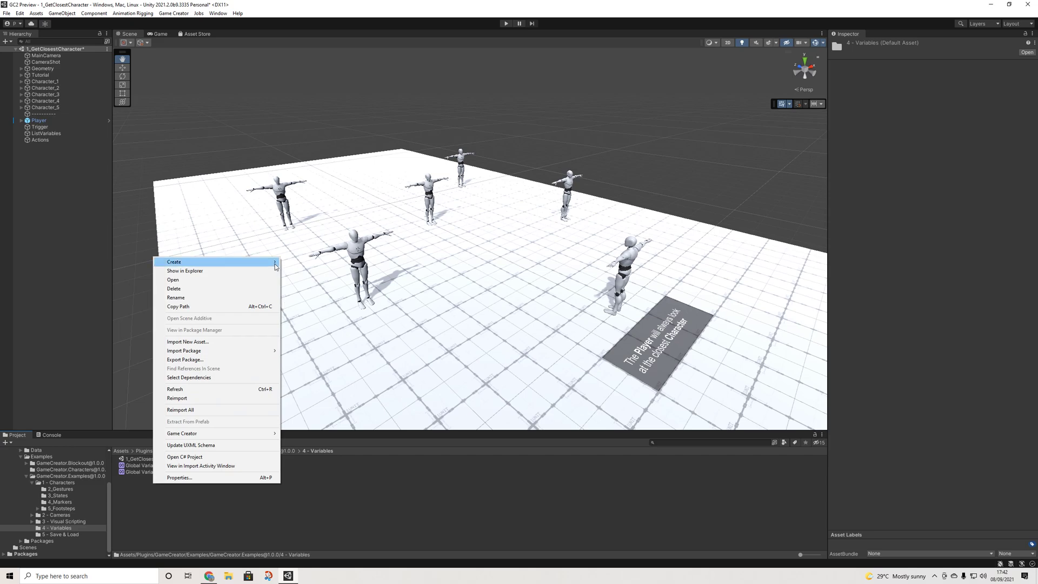
pyautogui.moveTo(275, 263)
pyautogui.moveTo(348, 189)
pyautogui.moveTo(416, 190)
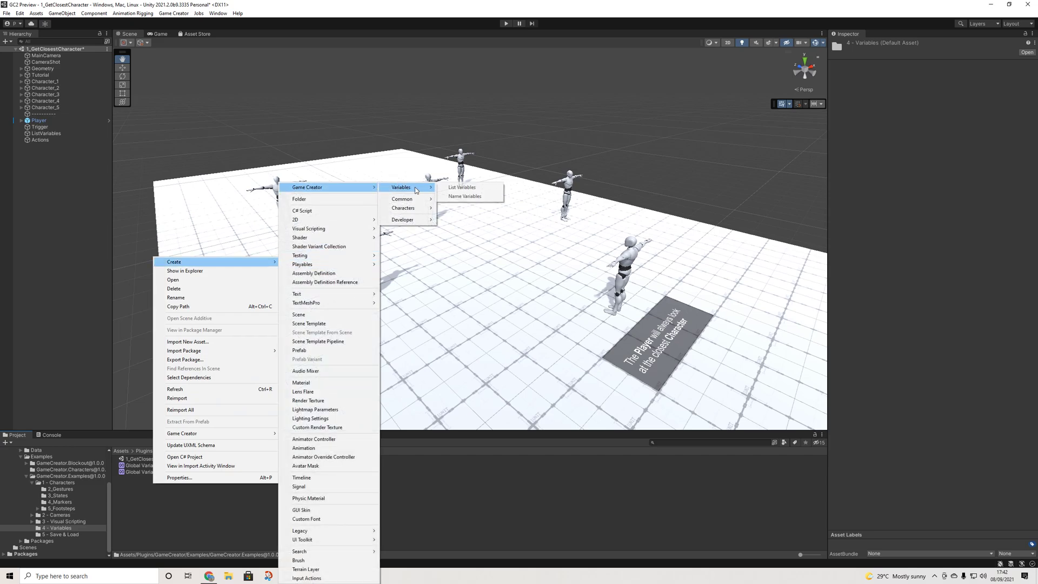
pyautogui.click(464, 189)
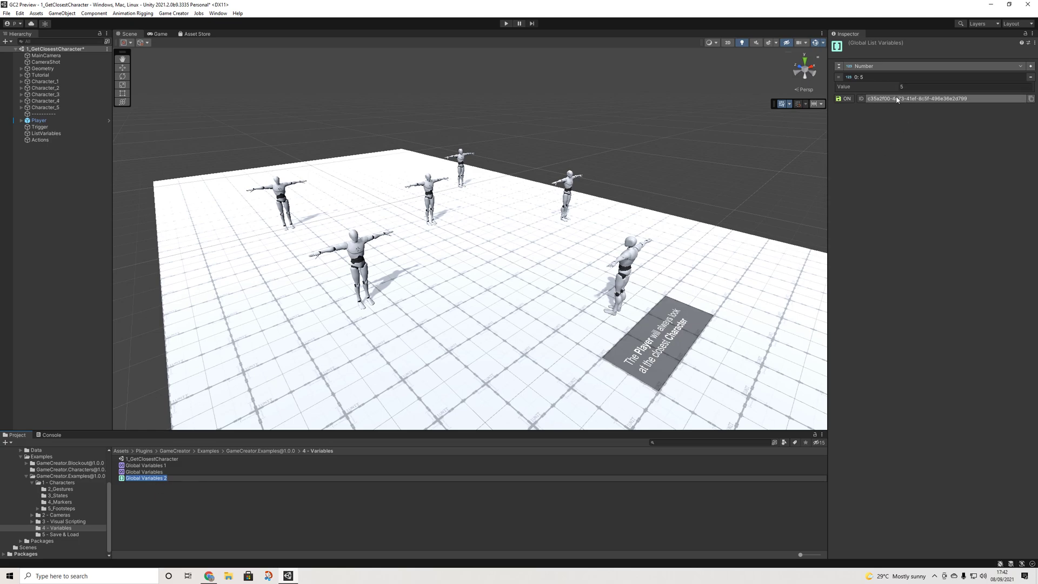
pyautogui.keyDown('alt'); pyautogui.moveTo(547, 283); pyautogui.dragTo(503, 250); pyautogui.keyUp('alt')
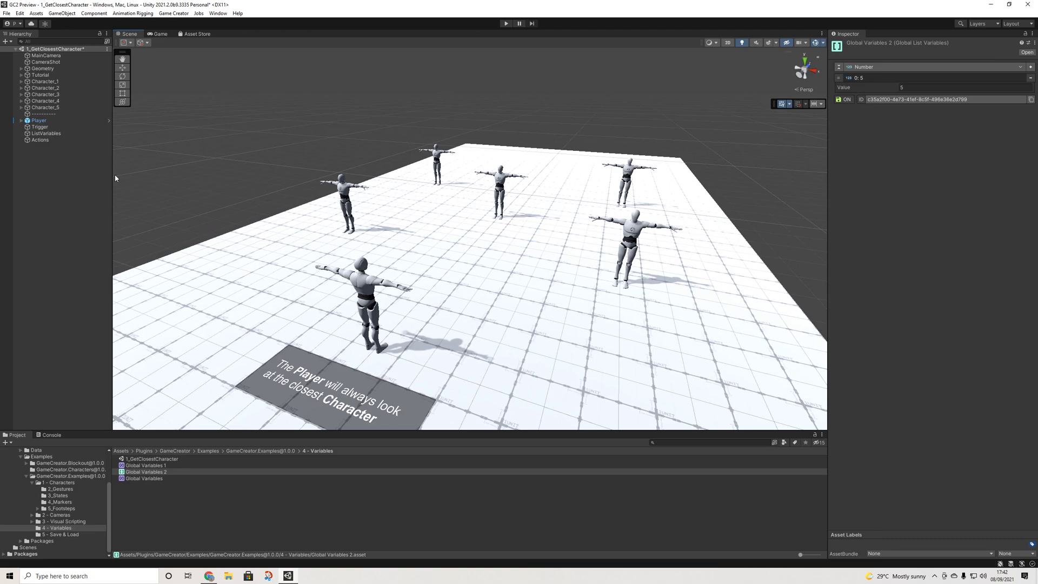
pyautogui.click(45, 141)
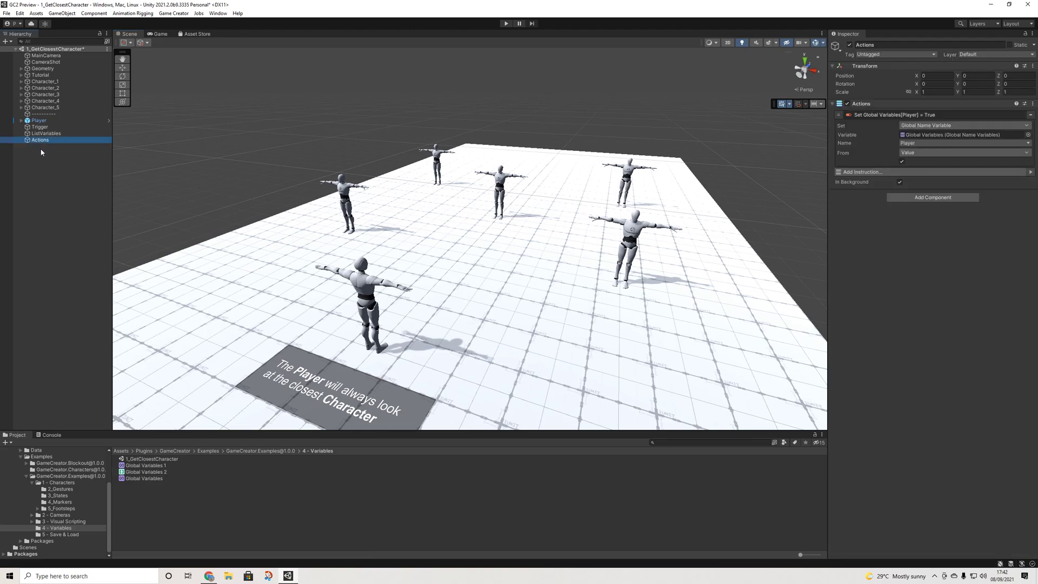
pyautogui.click(43, 148)
pyautogui.keyDown('alt'); pyautogui.moveTo(312, 197); pyautogui.dragTo(499, 223); pyautogui.keyUp('alt')
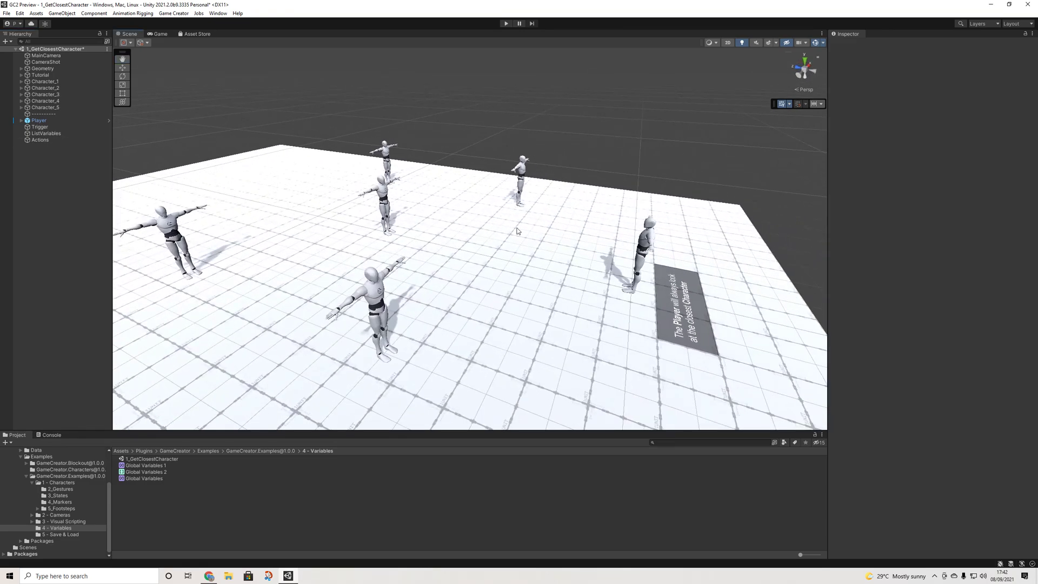
pyautogui.keyDown('alt'); pyautogui.moveTo(494, 219); pyautogui.dragTo(530, 216); pyautogui.keyUp('alt')
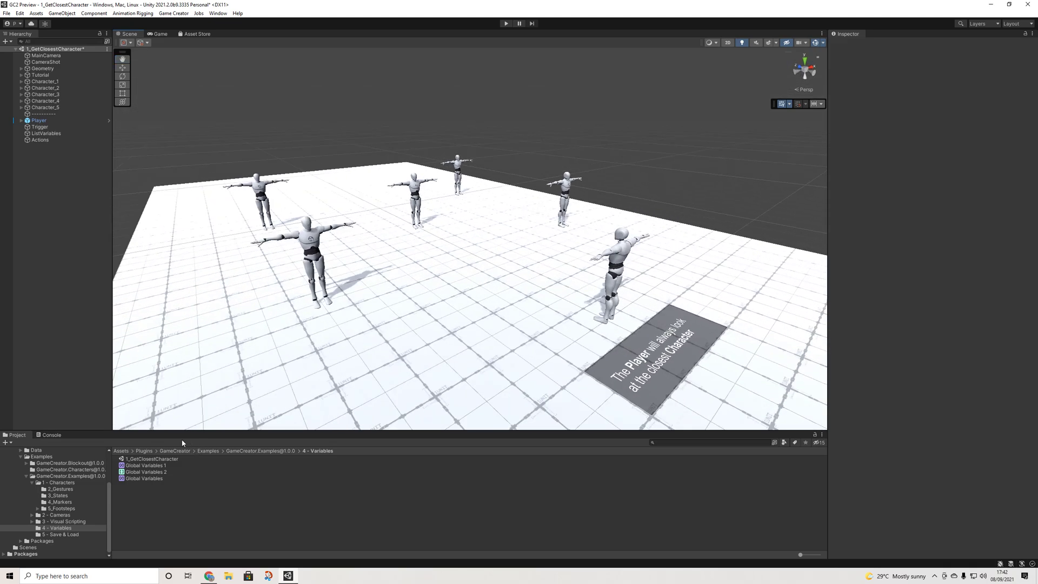
# Delete the three global variables assets from the 4 - Variables folder.
pyautogui.moveTo(162, 464); pyautogui.dragTo(157, 480)
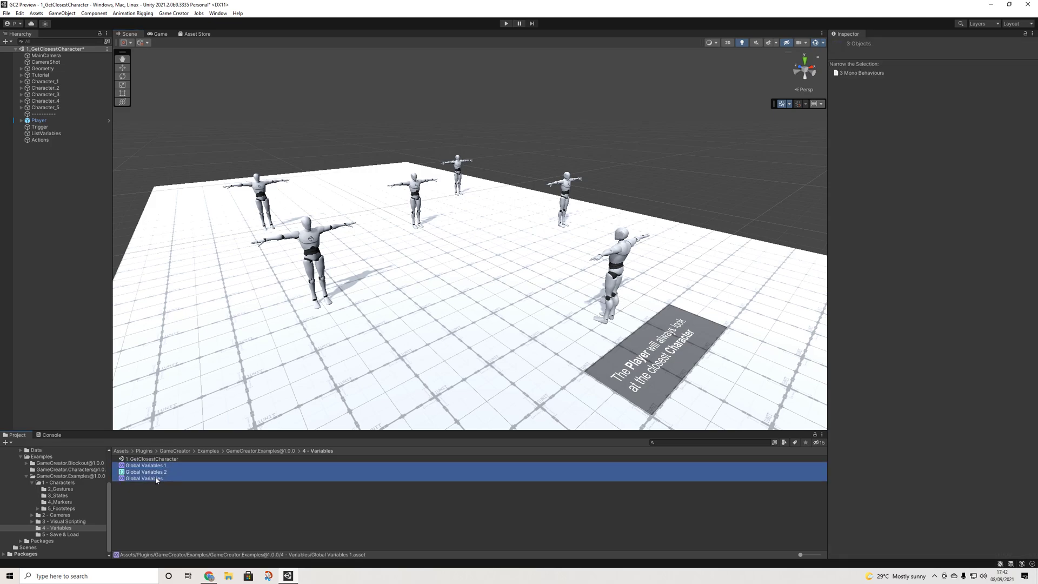
pyautogui.press('Delete')
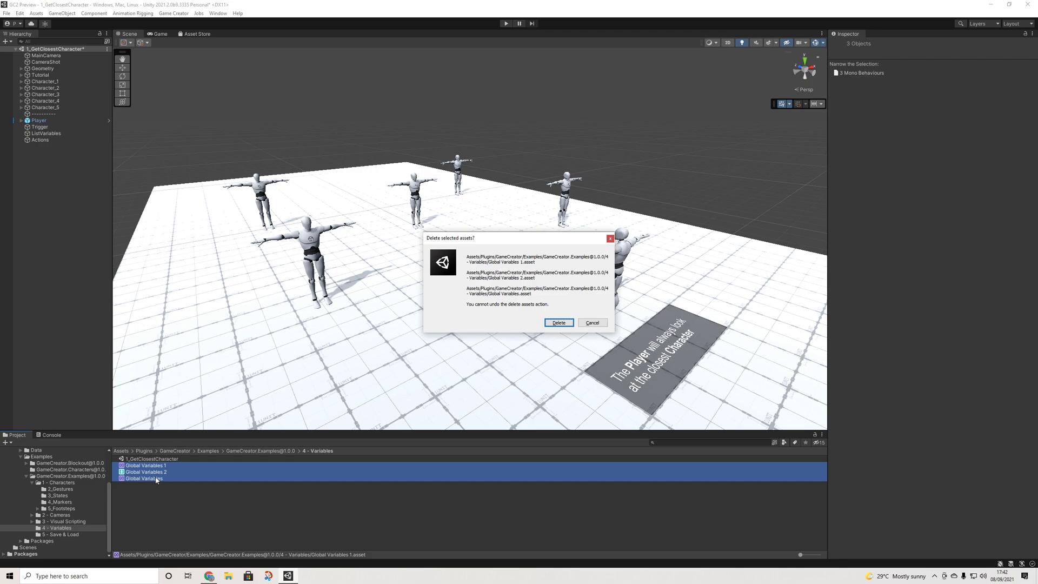
pyautogui.press('Return')
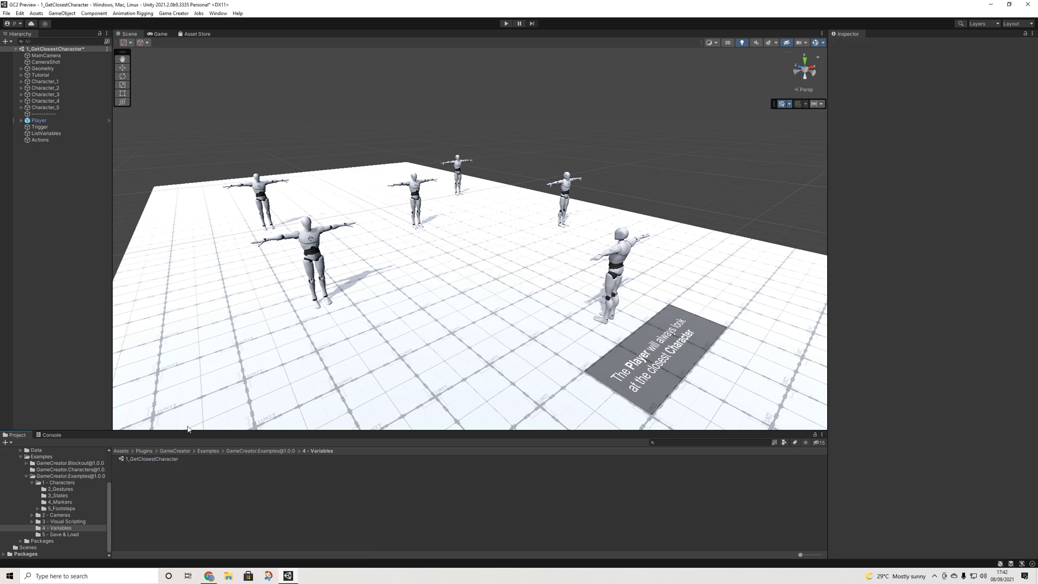
pyautogui.keyDown('alt'); pyautogui.moveTo(347, 357); pyautogui.dragTo(381, 351); pyautogui.keyUp('alt')
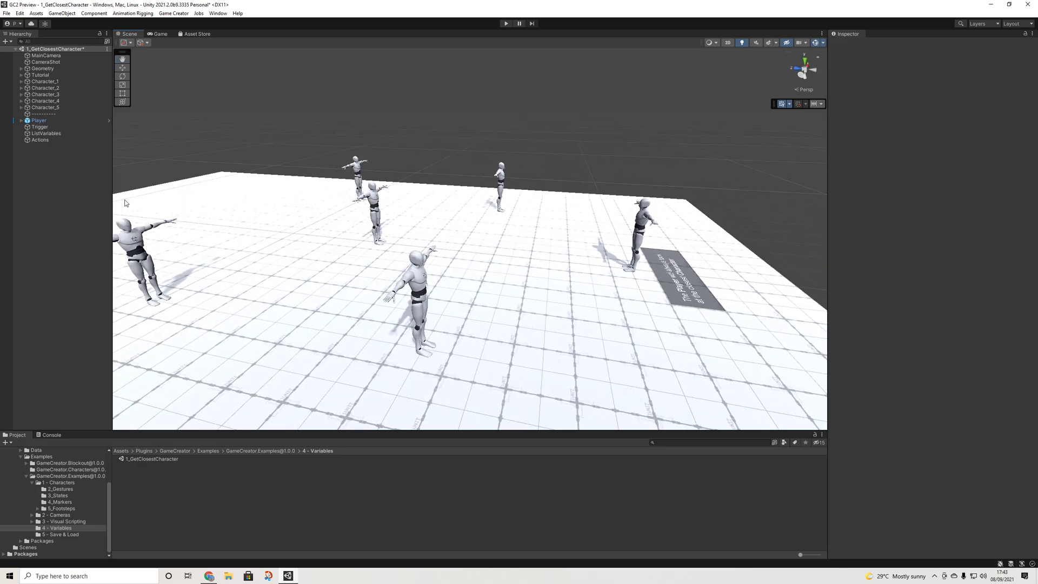
# Delete the Actions object from the scene and create a Game Creator Trigger in its place.
pyautogui.click(47, 139)
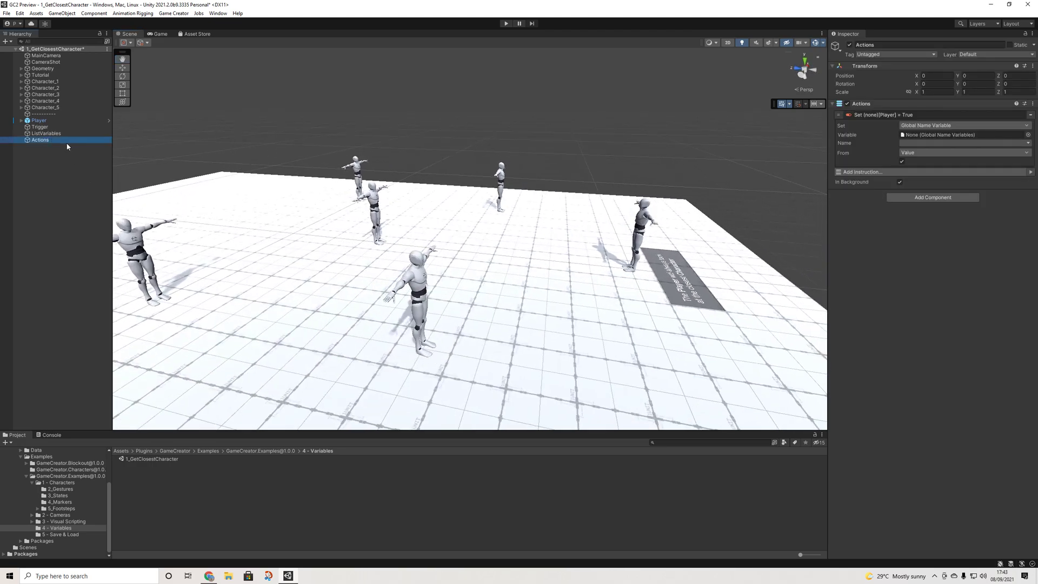
pyautogui.press('Delete')
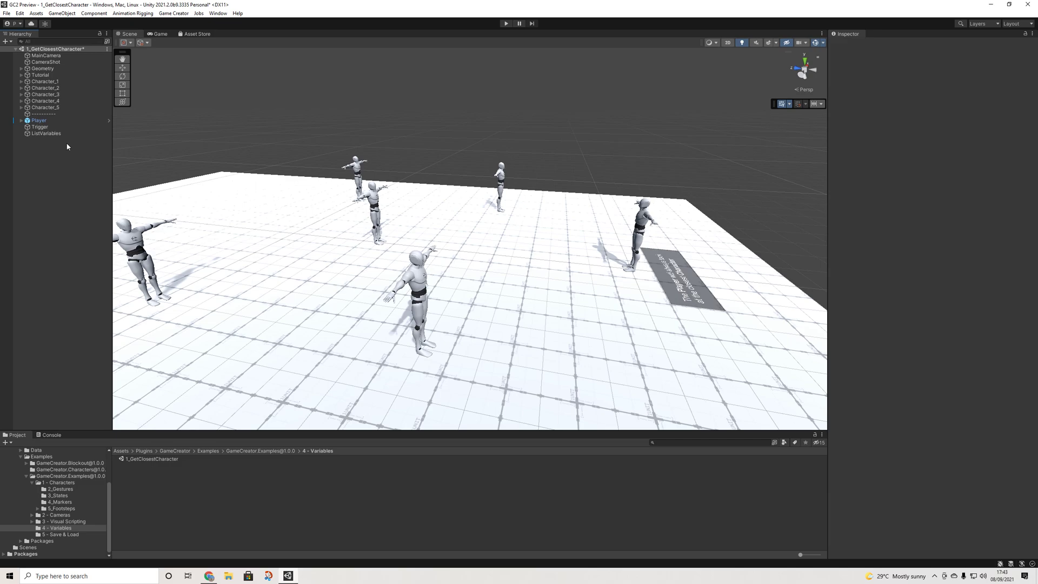
pyautogui.rightClick(47, 156)
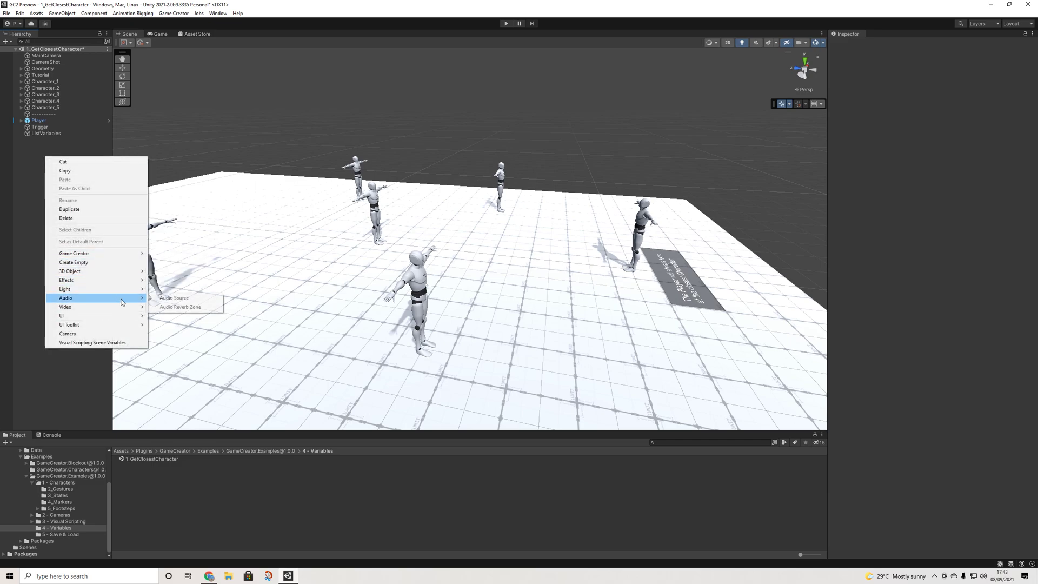
pyautogui.moveTo(143, 319)
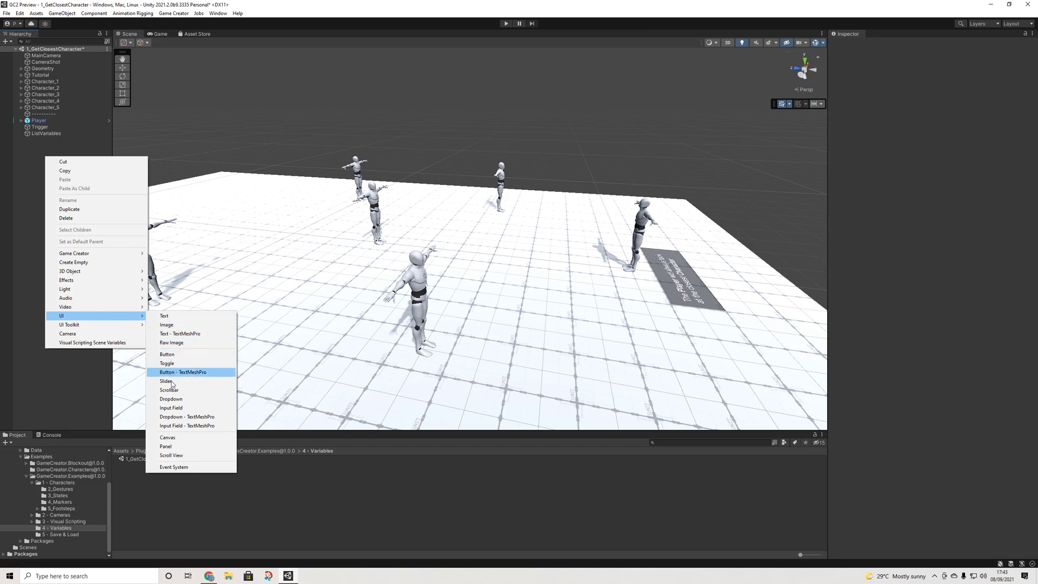
pyautogui.moveTo(138, 254)
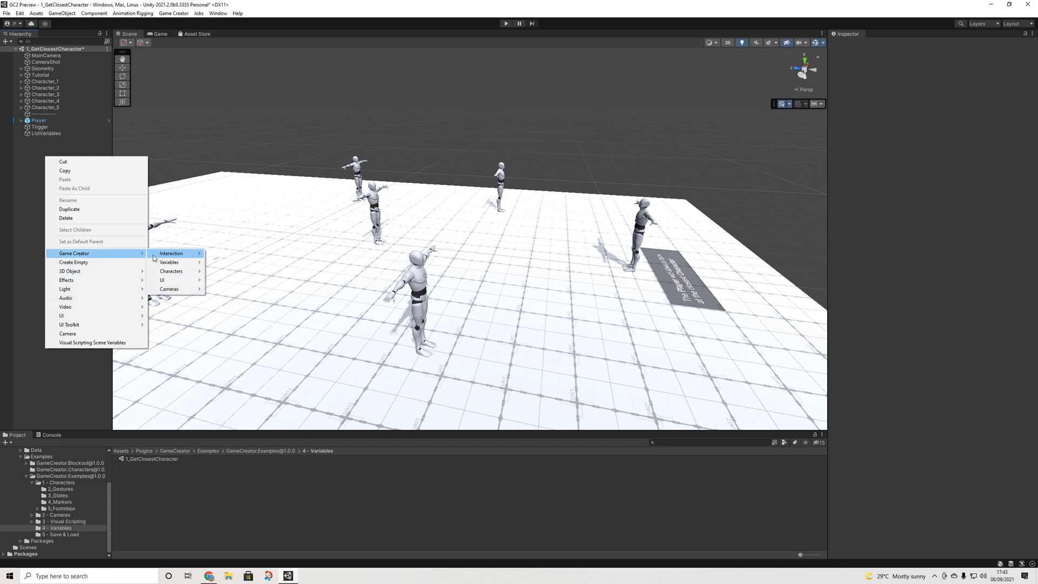
pyautogui.moveTo(173, 253)
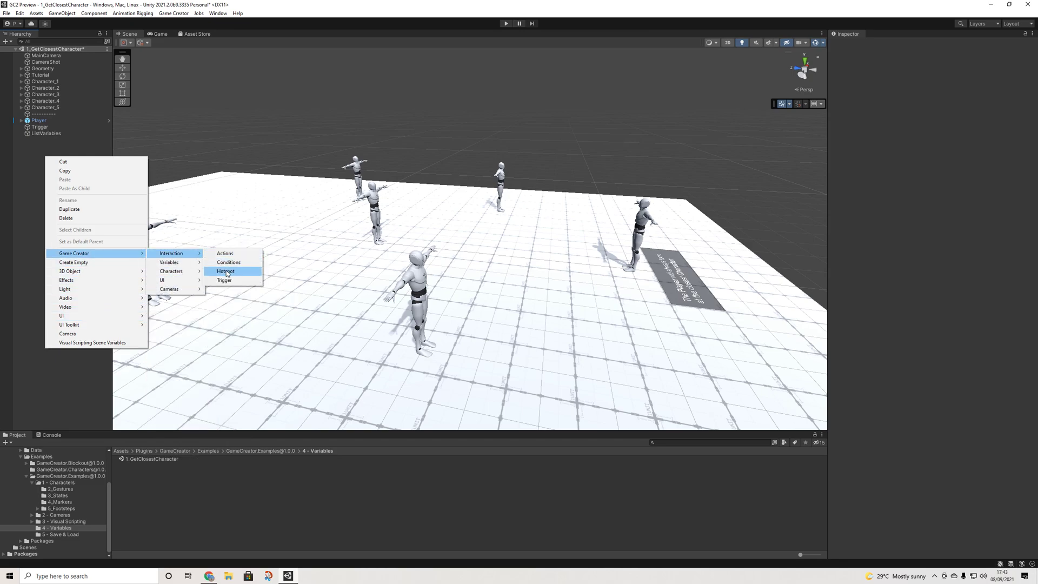
pyautogui.click(231, 281)
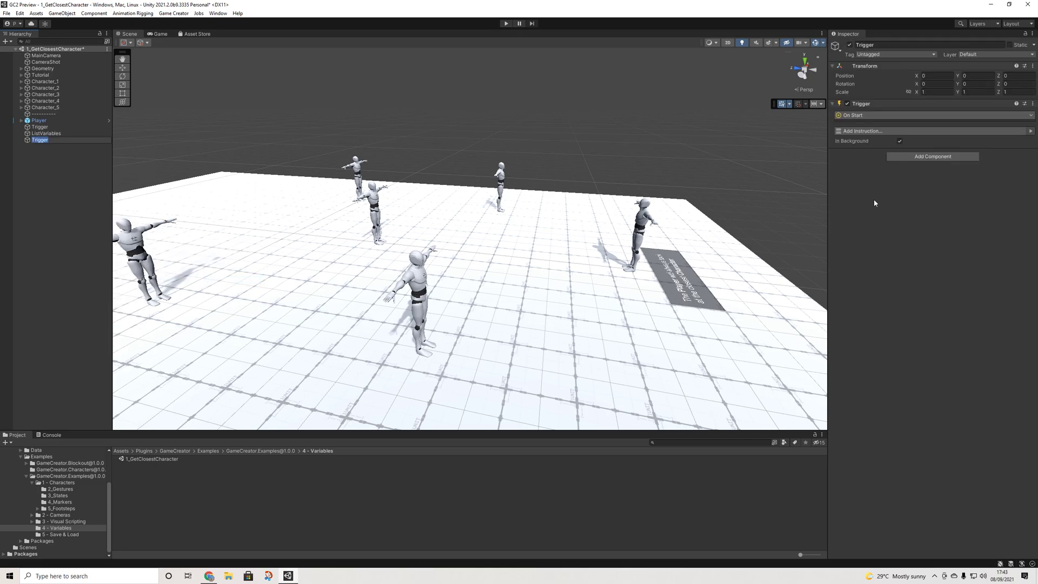
# Examine the events available for the new Trigger in the Characters, Execution, Storage and Variables categories.
pyautogui.click(865, 115)
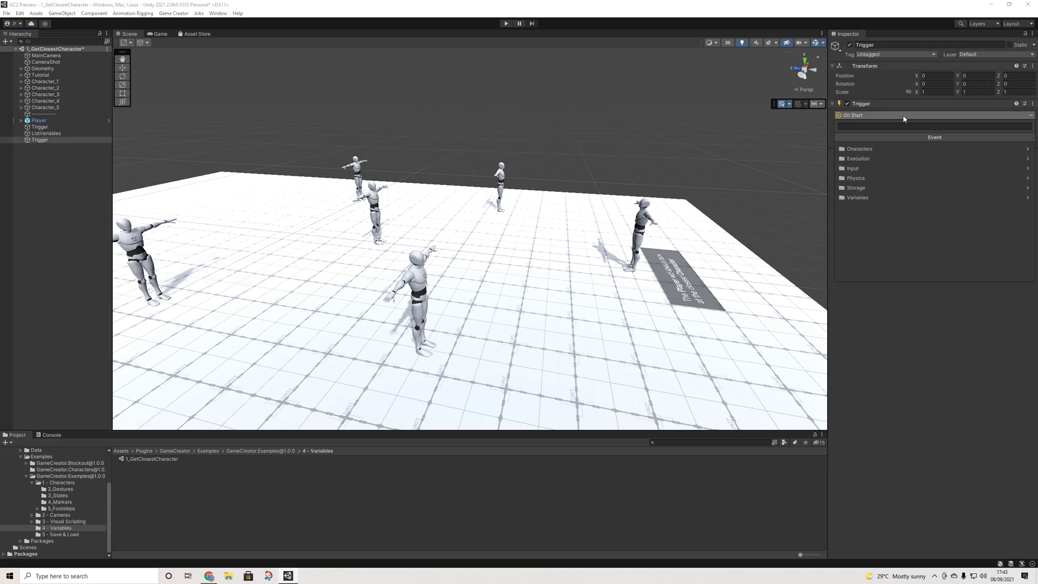
pyautogui.click(860, 149)
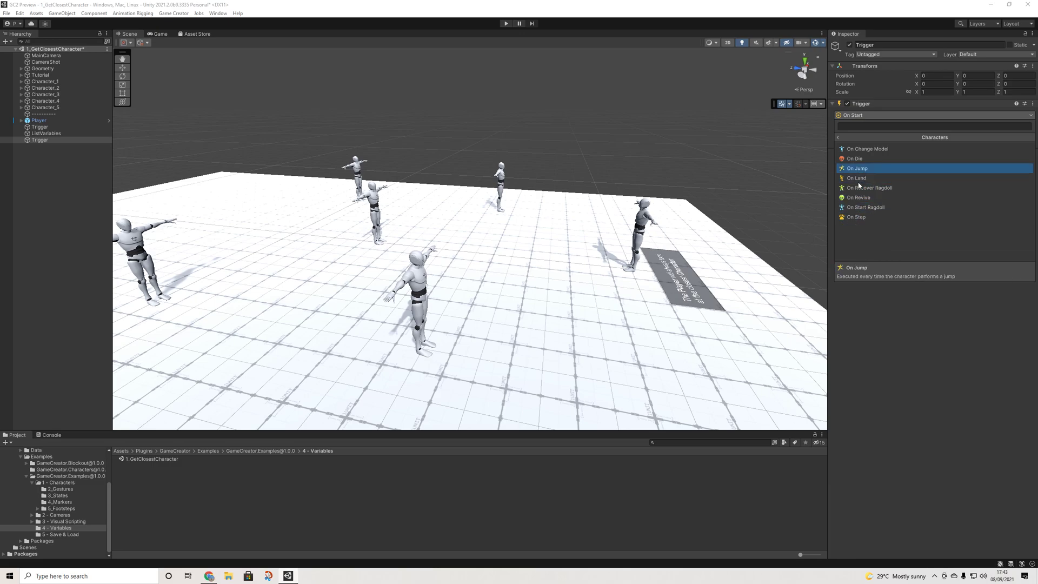
pyautogui.click(840, 136)
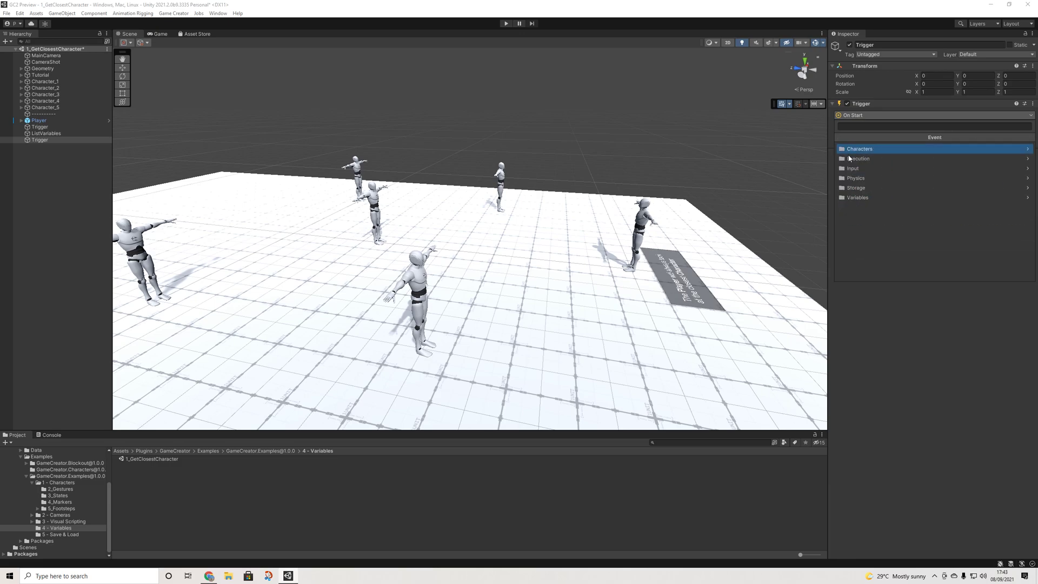
pyautogui.click(854, 159)
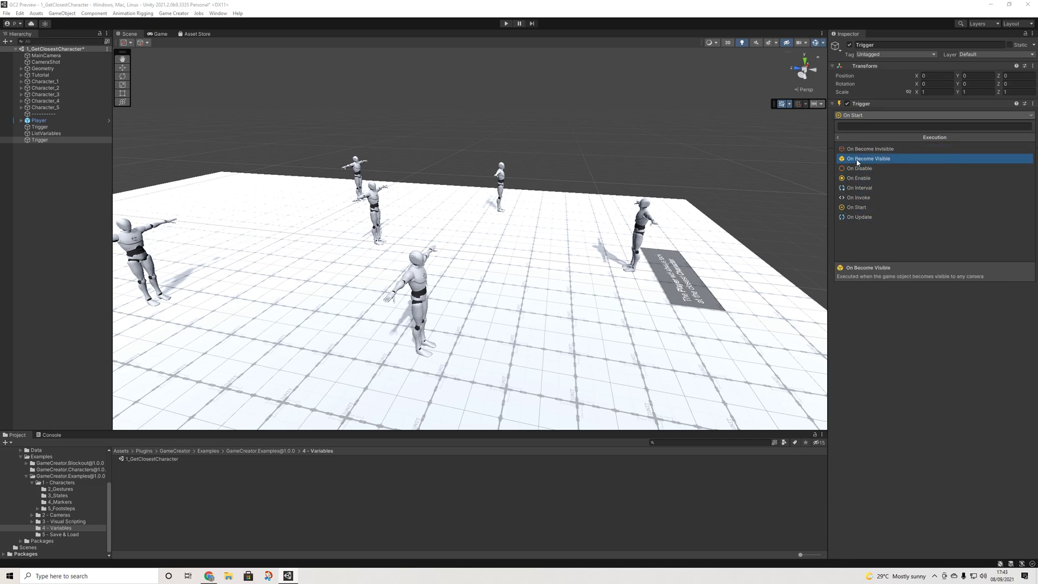
pyautogui.click(842, 138)
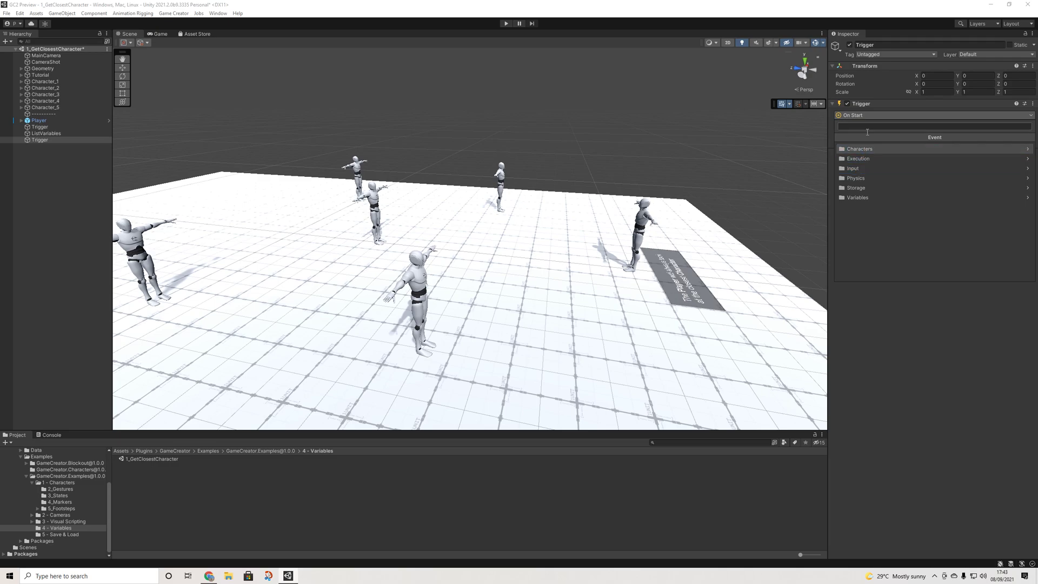
pyautogui.click(855, 188)
pyautogui.click(839, 137)
pyautogui.click(856, 198)
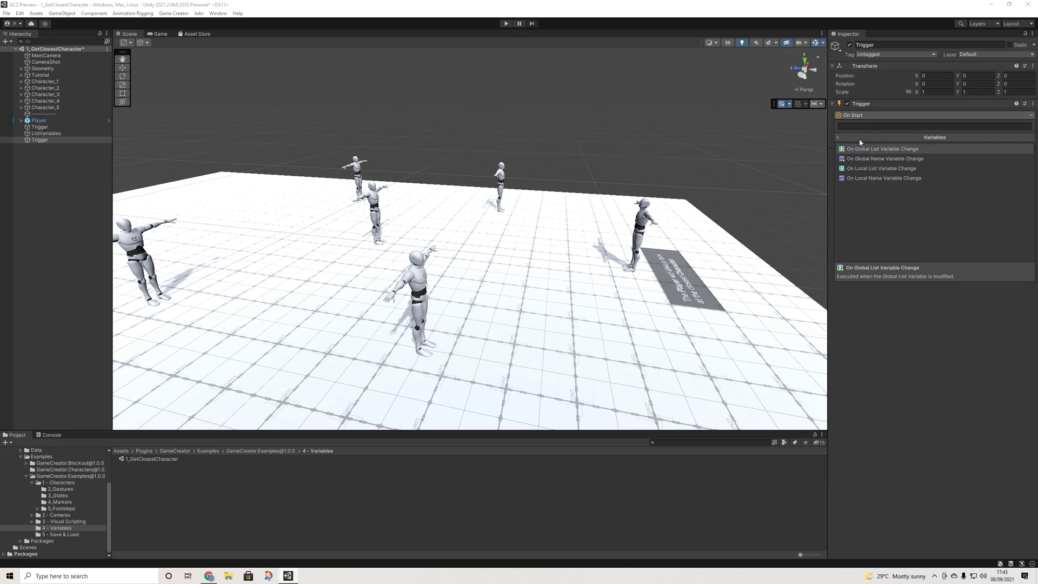
pyautogui.click(842, 137)
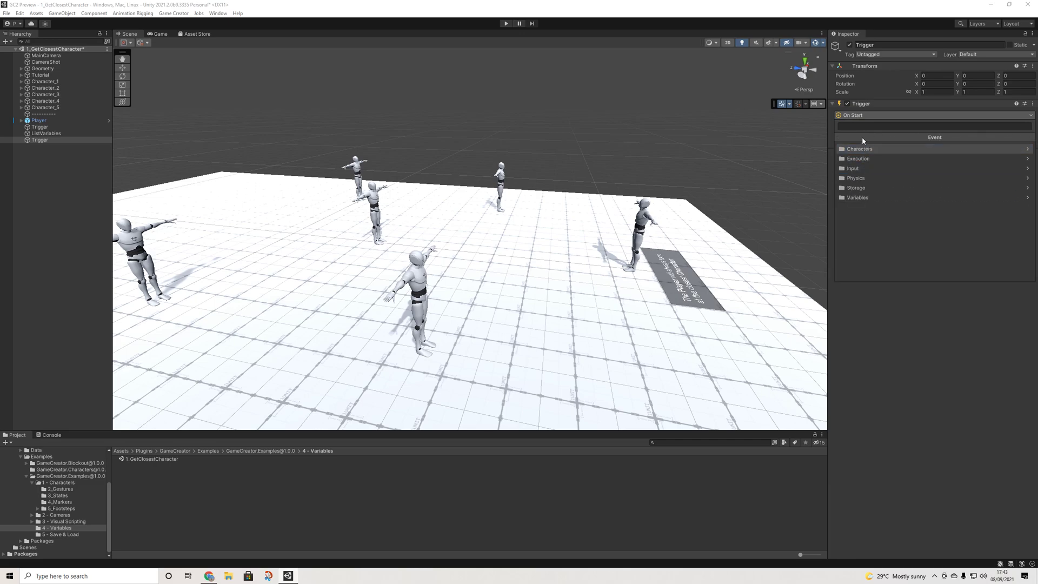
pyautogui.click(904, 331)
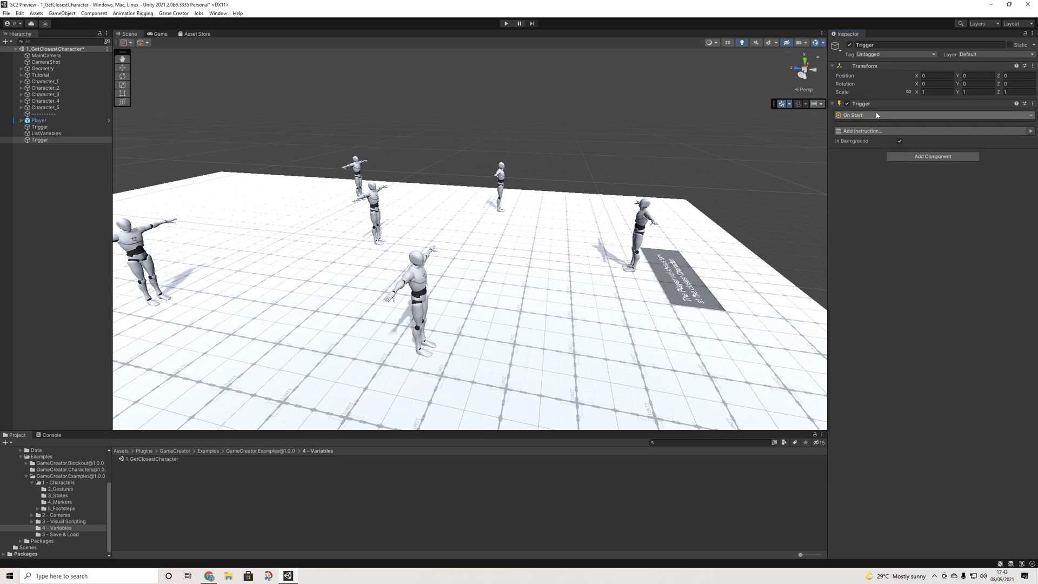
# Add a Jump instruction for the Player to the On Start Trigger and test it in play mode.
pyautogui.click(863, 132)
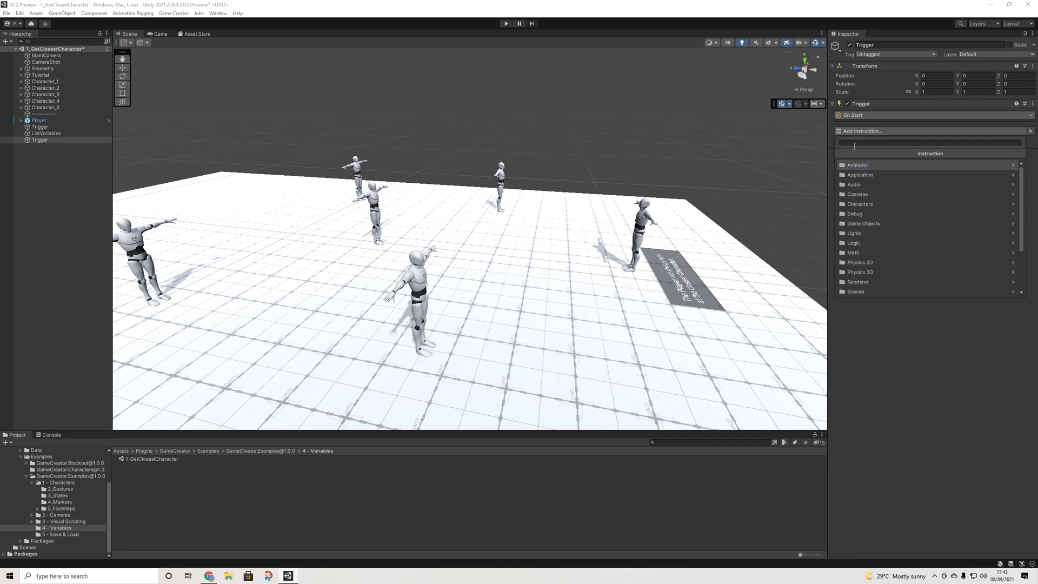
pyautogui.write('jum')
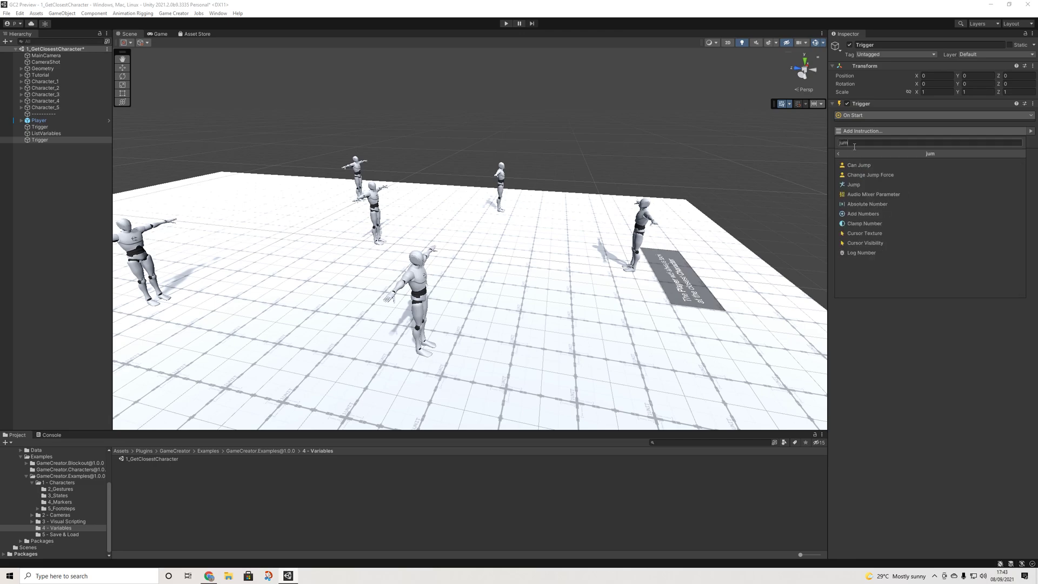
pyautogui.click(854, 184)
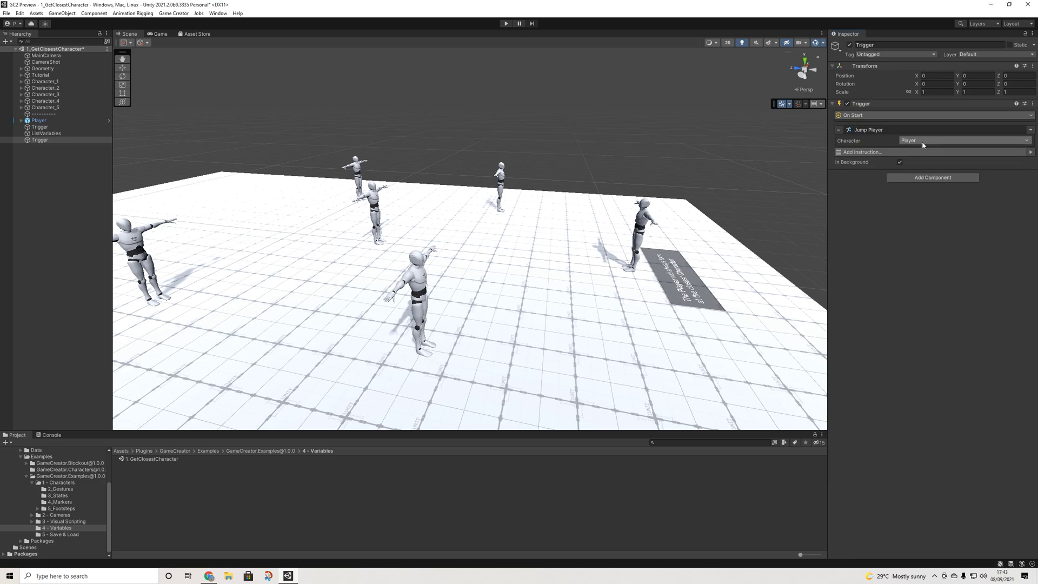
pyautogui.click(505, 24)
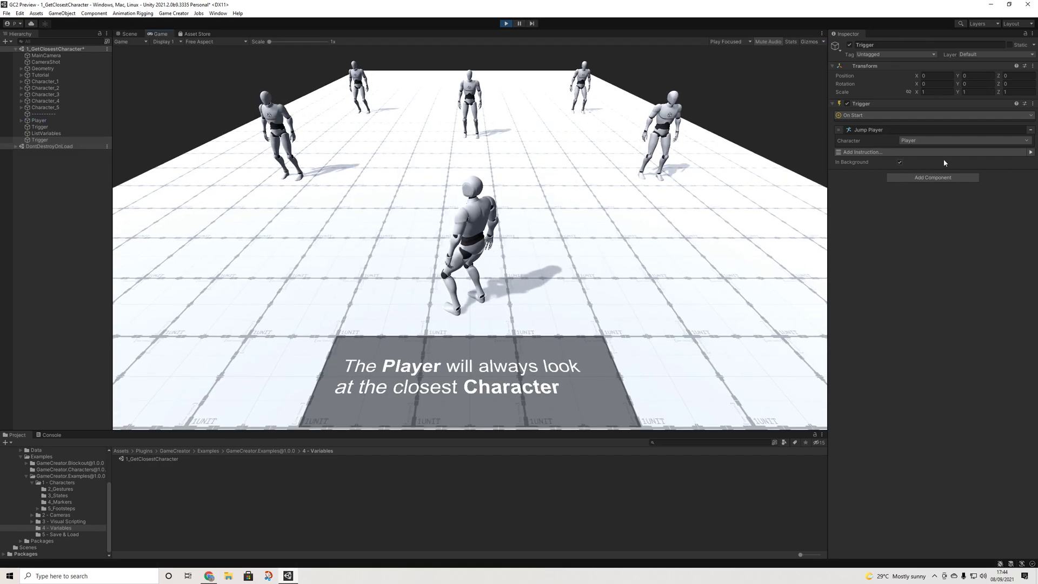
pyautogui.click(511, 24)
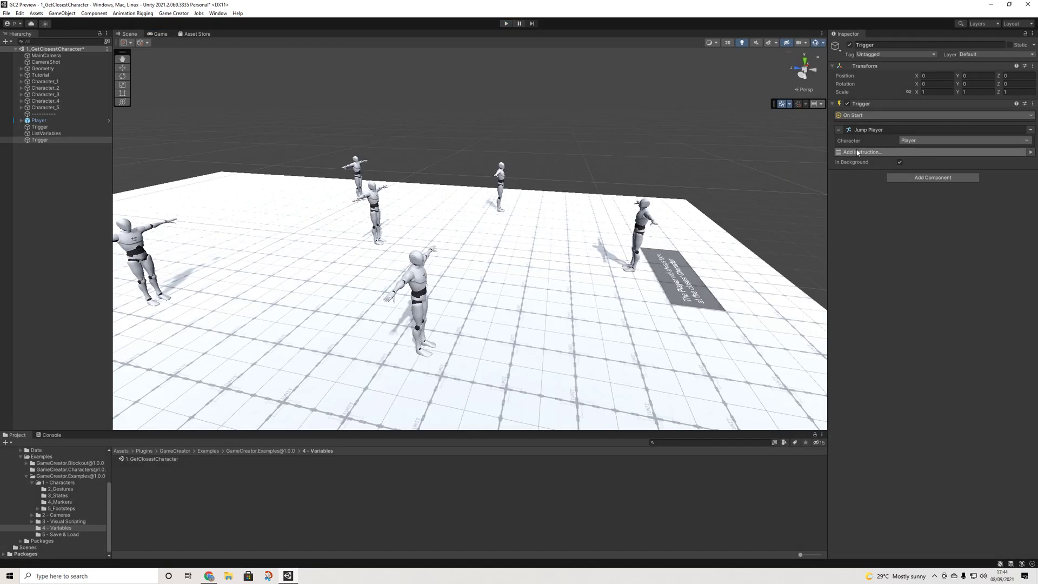
# Add a Wait Seconds instruction of 5 seconds ahead of the Jump instruction and test the Trigger in play mode.
pyautogui.click(874, 153)
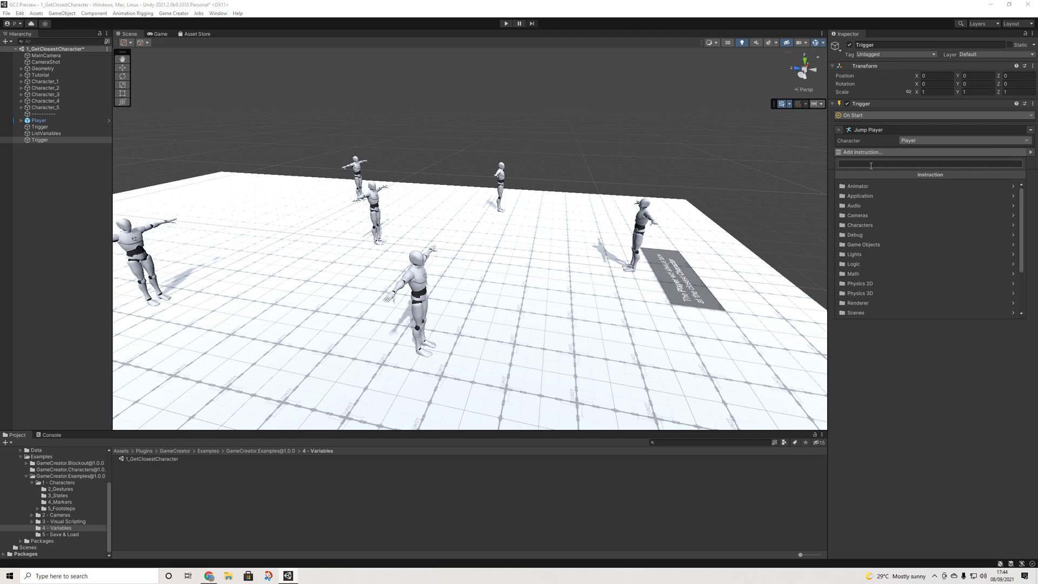
pyautogui.write('wa')
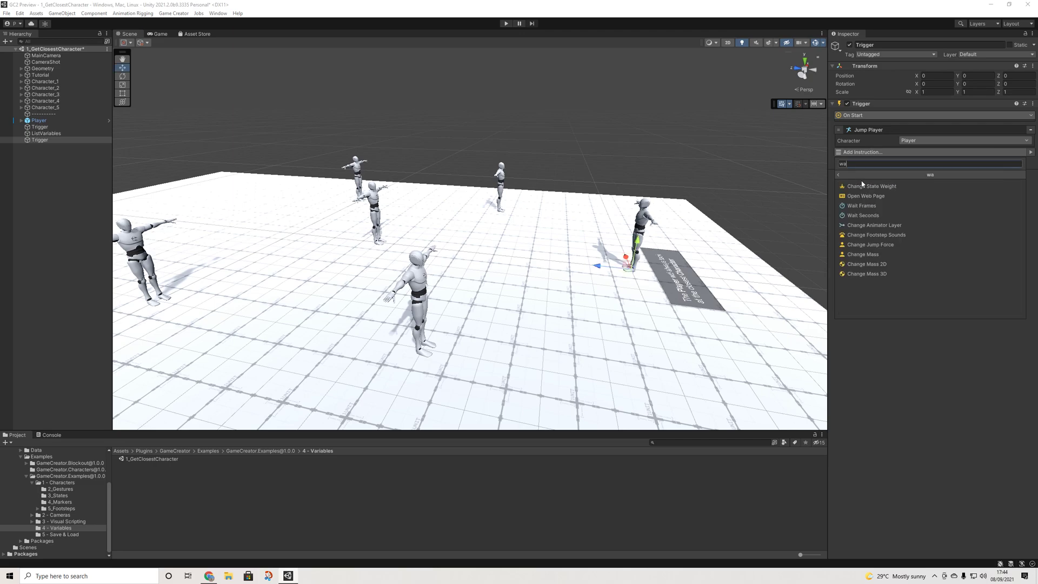
pyautogui.click(865, 216)
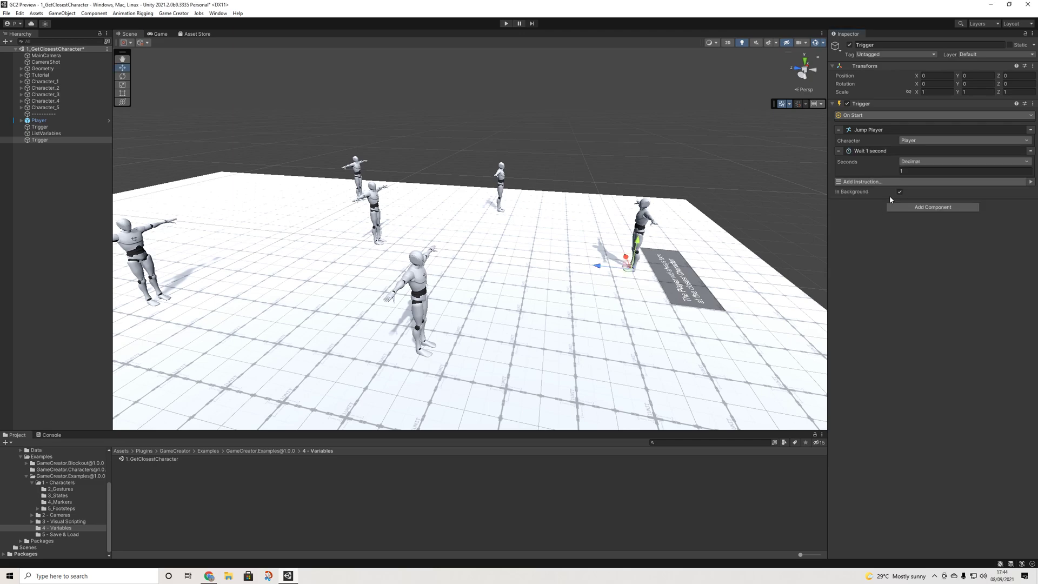
pyautogui.click(914, 161)
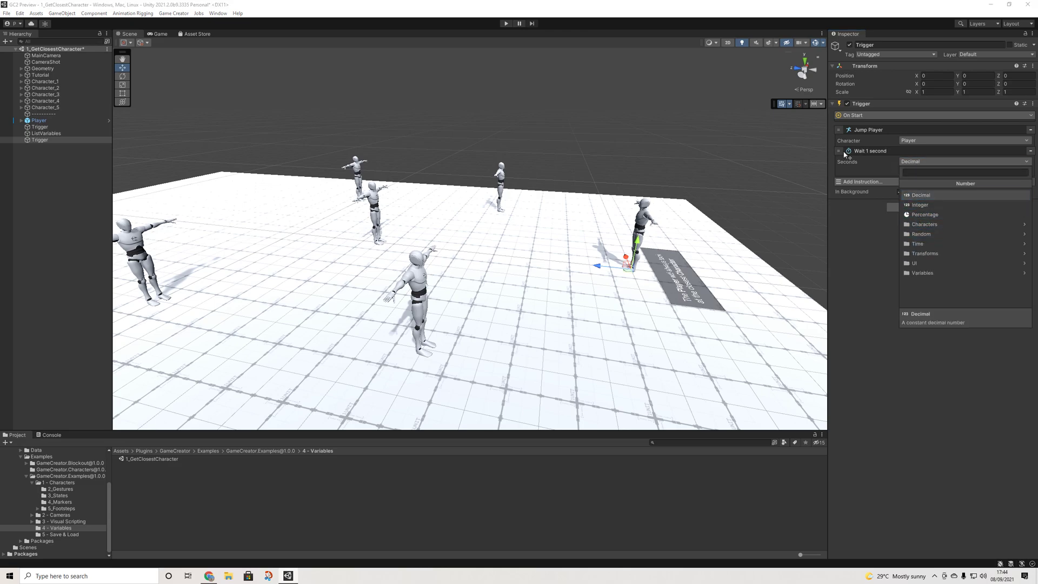
pyautogui.moveTo(845, 154); pyautogui.dragTo(845, 129)
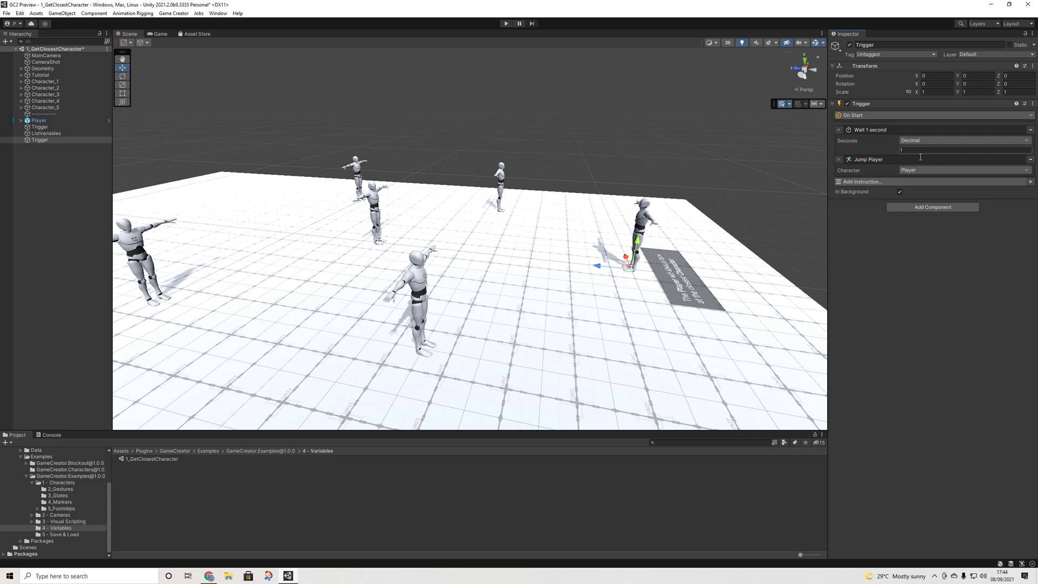
pyautogui.write('5')
pyautogui.click(507, 23)
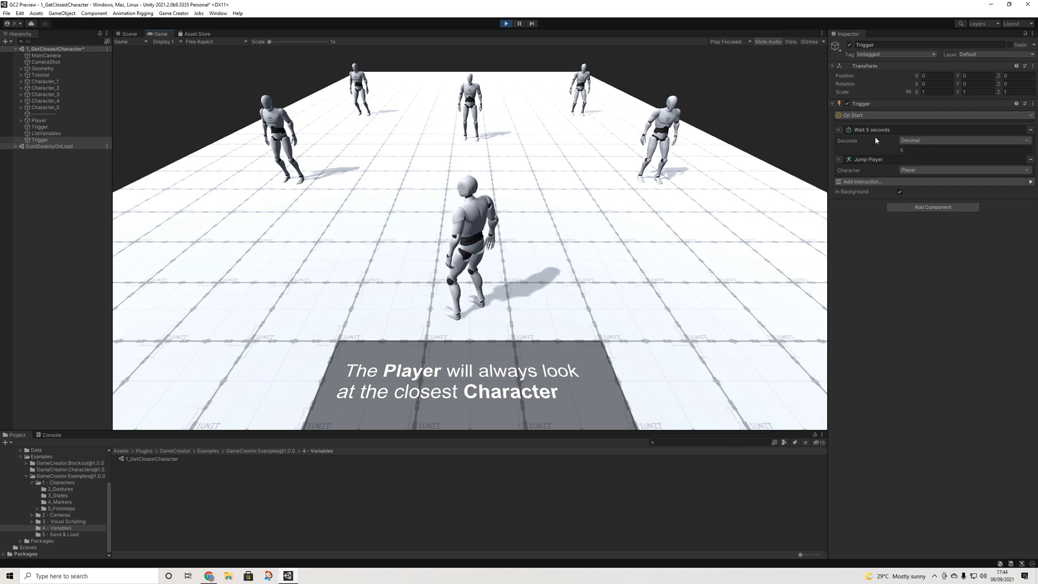
pyautogui.click(506, 24)
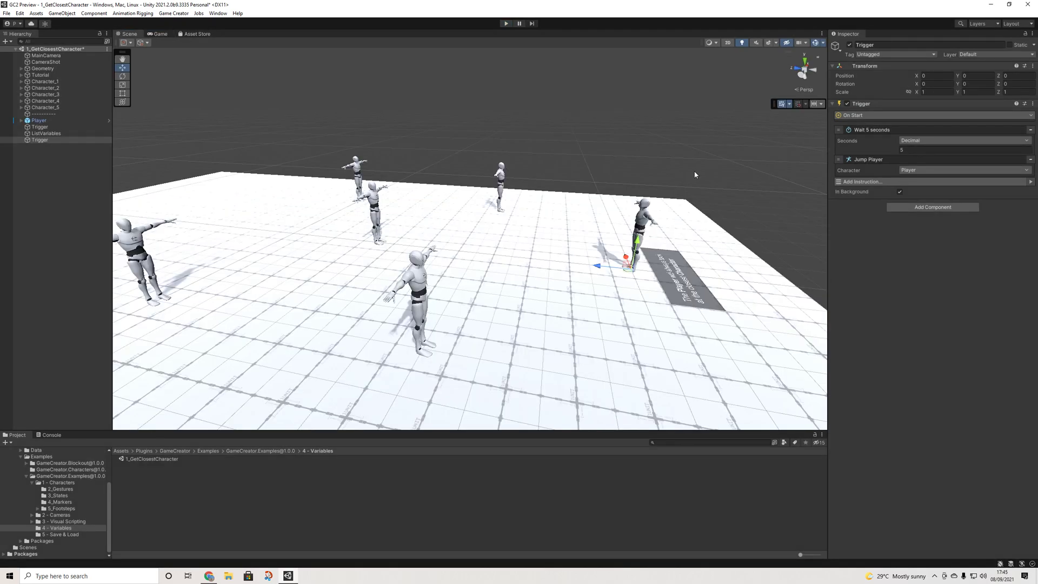
# Remove the Wait and Jump instructions from the Trigger.
pyautogui.keyDown('alt'); pyautogui.moveTo(680, 233); pyautogui.dragTo(579, 237); pyautogui.keyUp('alt')
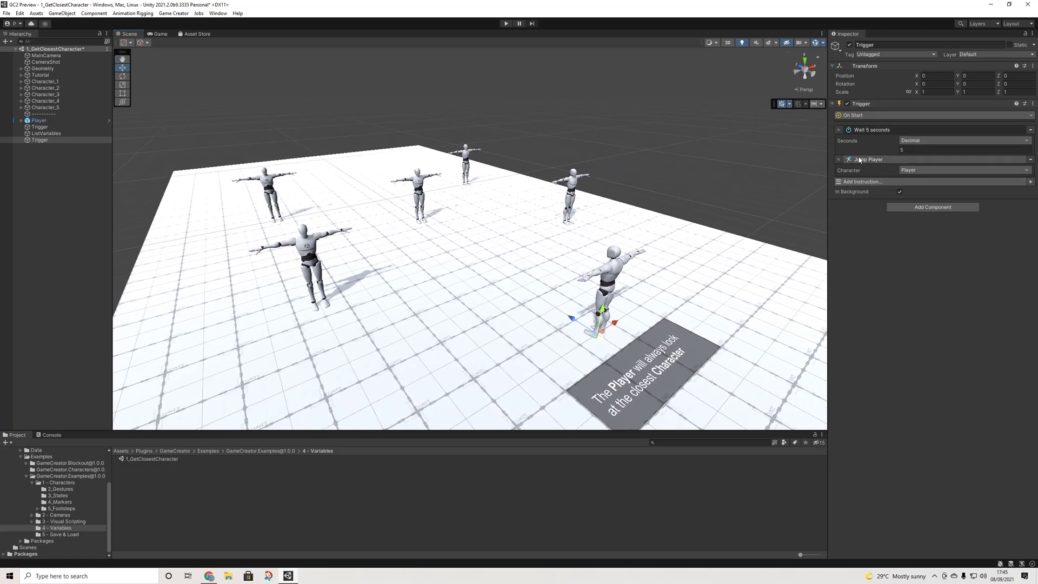
pyautogui.click(865, 131)
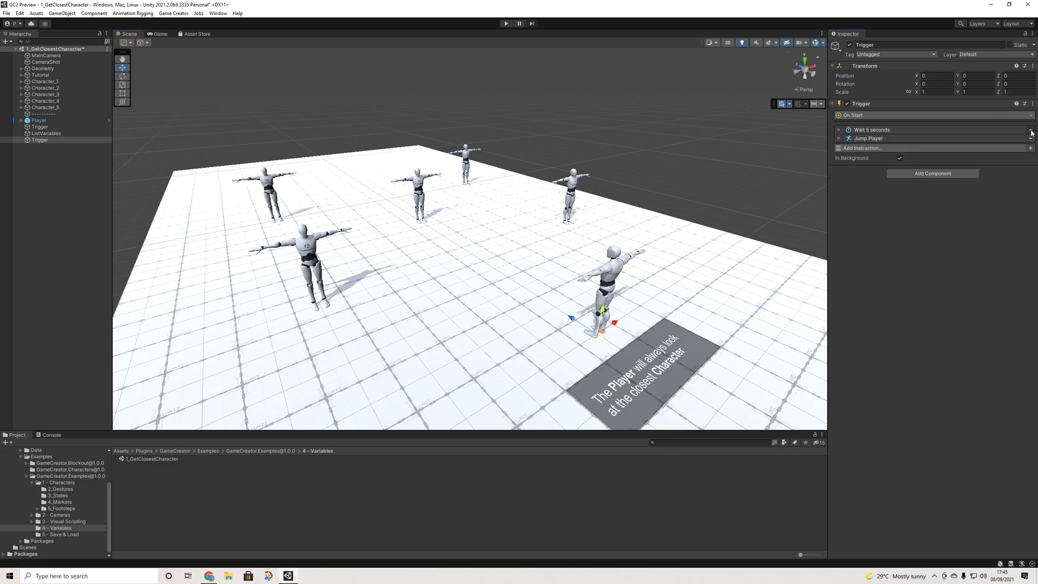
pyautogui.click(1031, 130)
pyautogui.click(1030, 130)
# Add a Check Conditions instruction to the Trigger, view its condition categories, and remove the instruction.
pyautogui.click(873, 133)
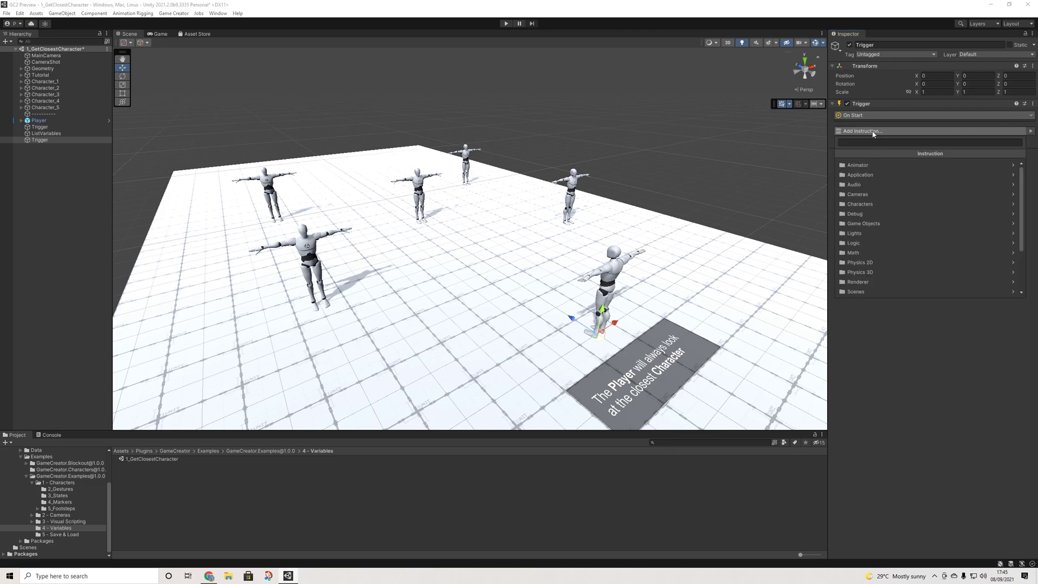
pyautogui.click(871, 143)
pyautogui.write('condi')
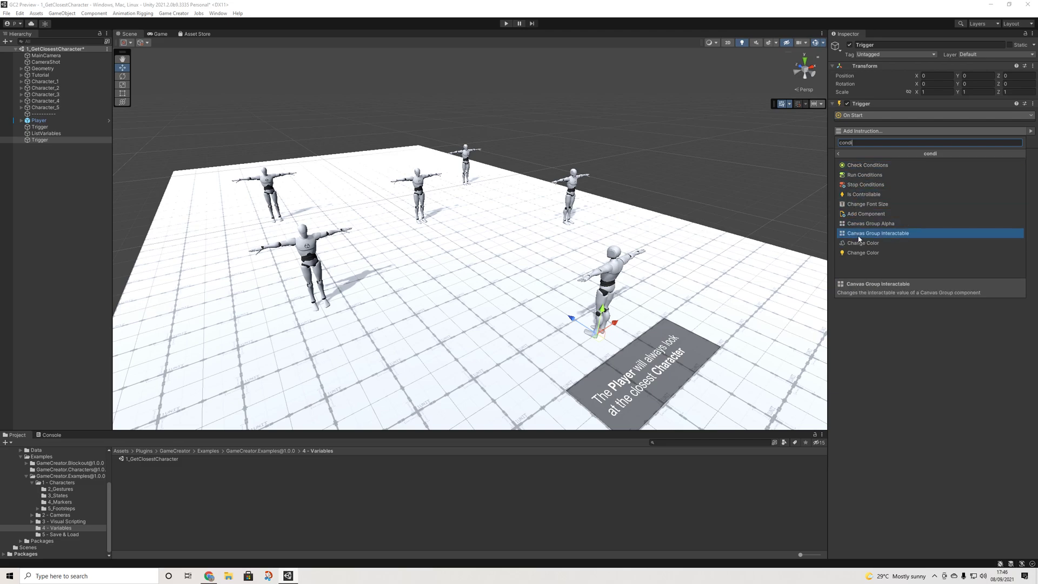
pyautogui.click(868, 167)
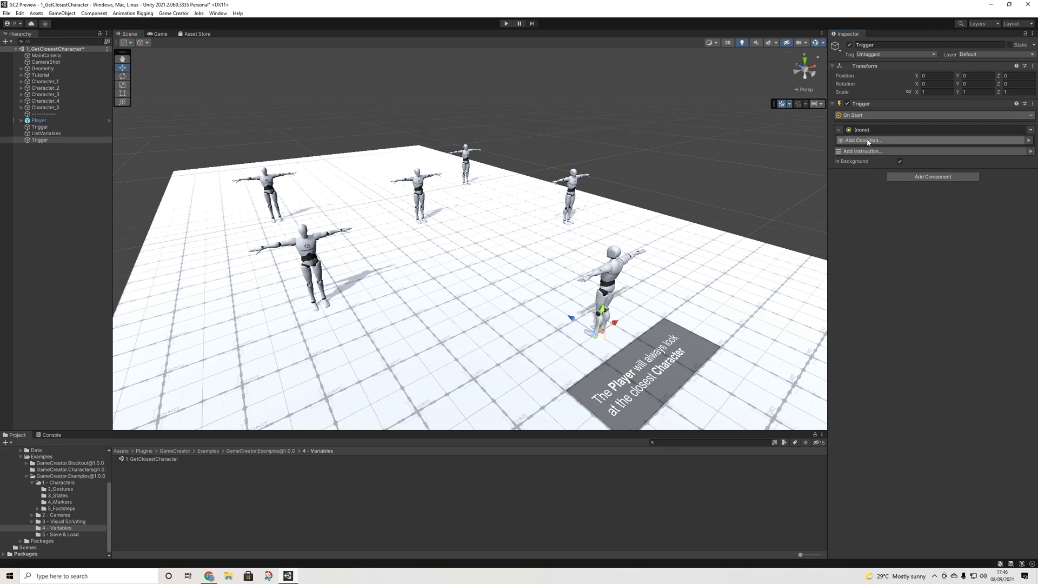
pyautogui.click(865, 141)
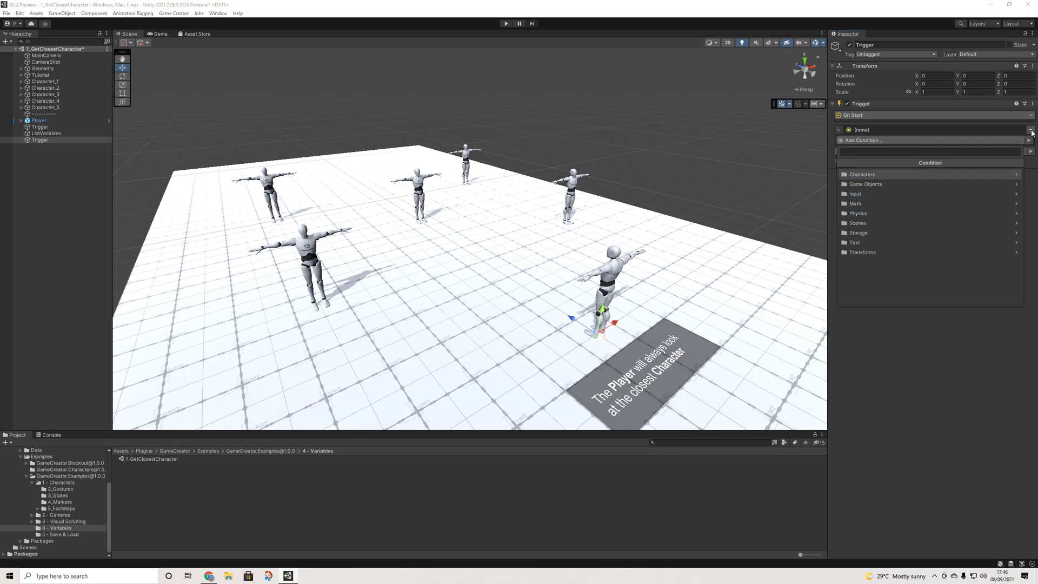
pyautogui.click(1032, 131)
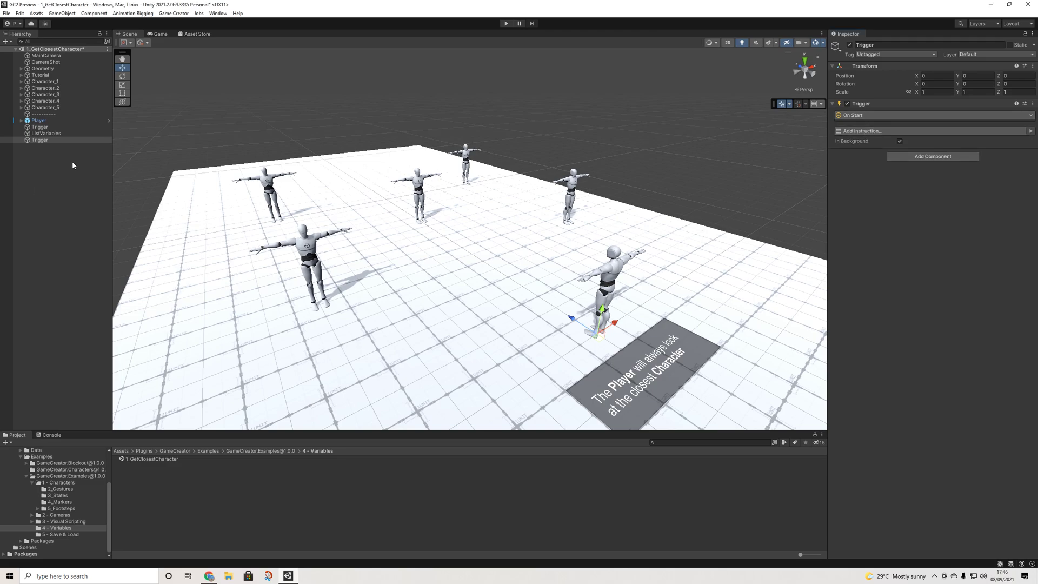
# Delete the empty Trigger object, create a Game Creator Conditions object in its place and give it a second branch.
pyautogui.click(41, 142)
pyautogui.press('Delete')
pyautogui.rightClick(41, 148)
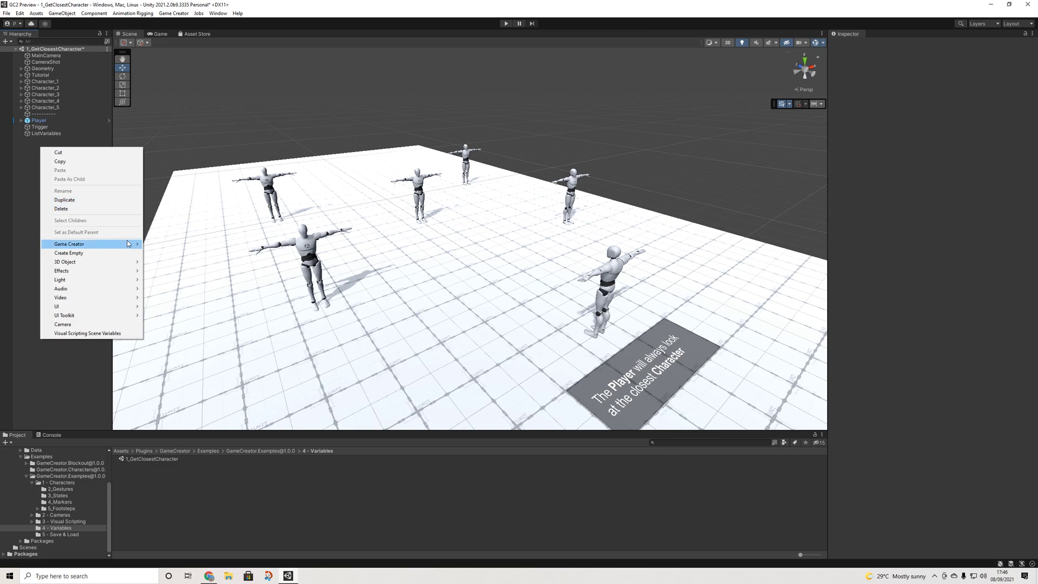
pyautogui.moveTo(129, 244)
pyautogui.moveTo(179, 245)
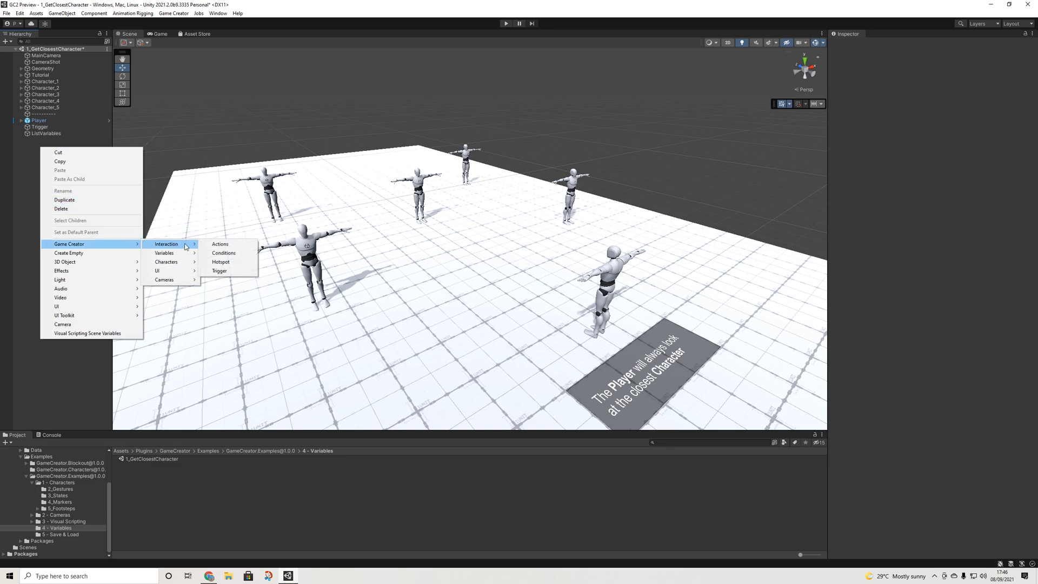
pyautogui.click(224, 253)
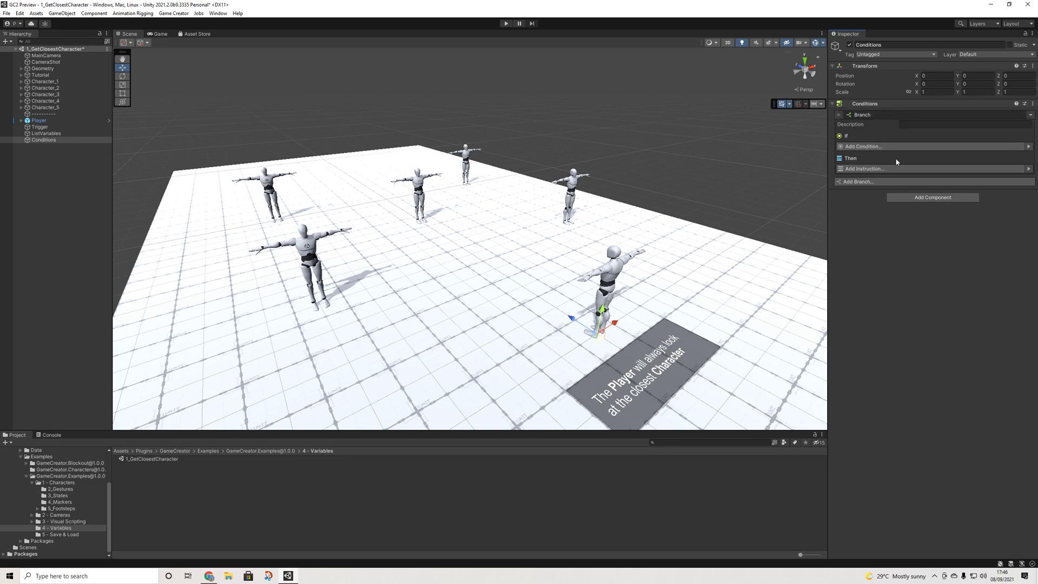
pyautogui.click(857, 183)
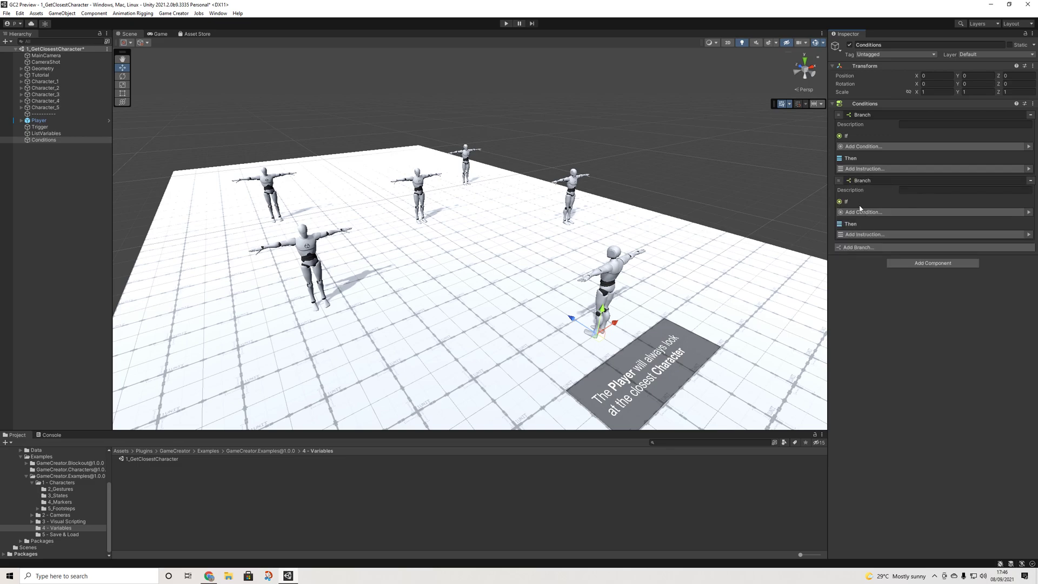
# Add an Is Dead condition for the Player and a Stop Actions instruction to the Conditions object's first branch.
pyautogui.click(857, 147)
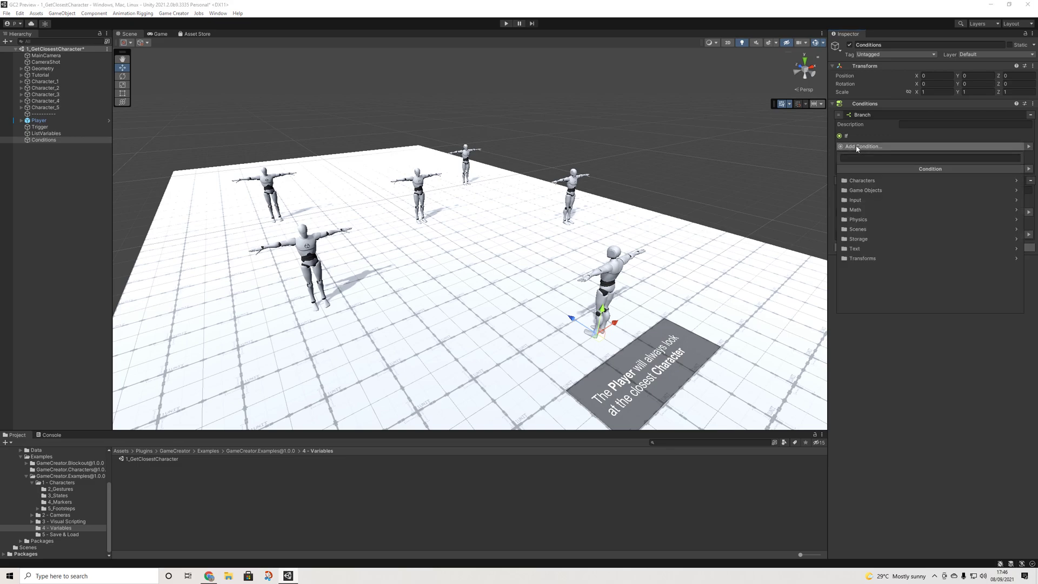
pyautogui.click(863, 181)
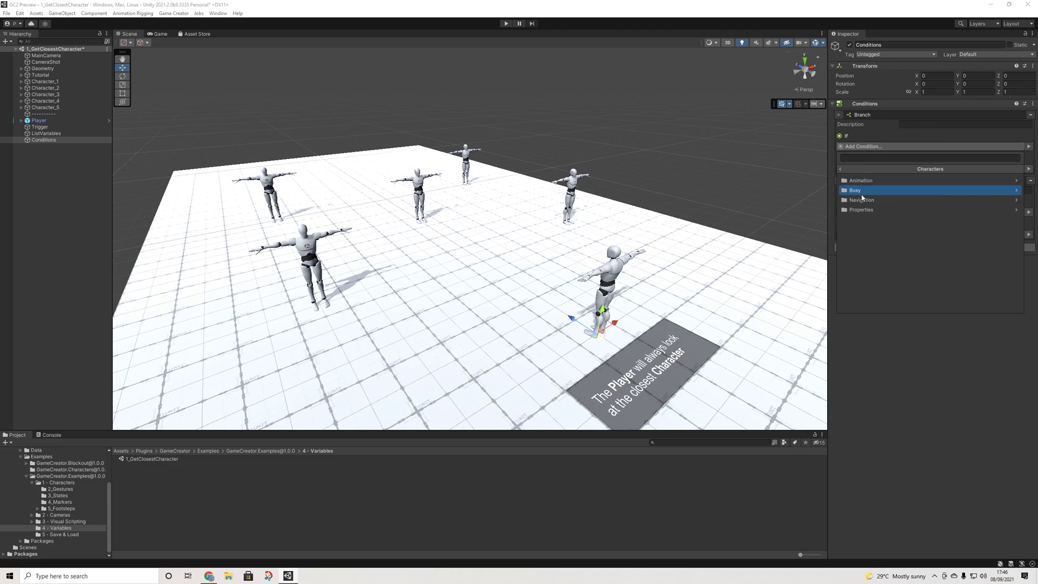
pyautogui.click(860, 211)
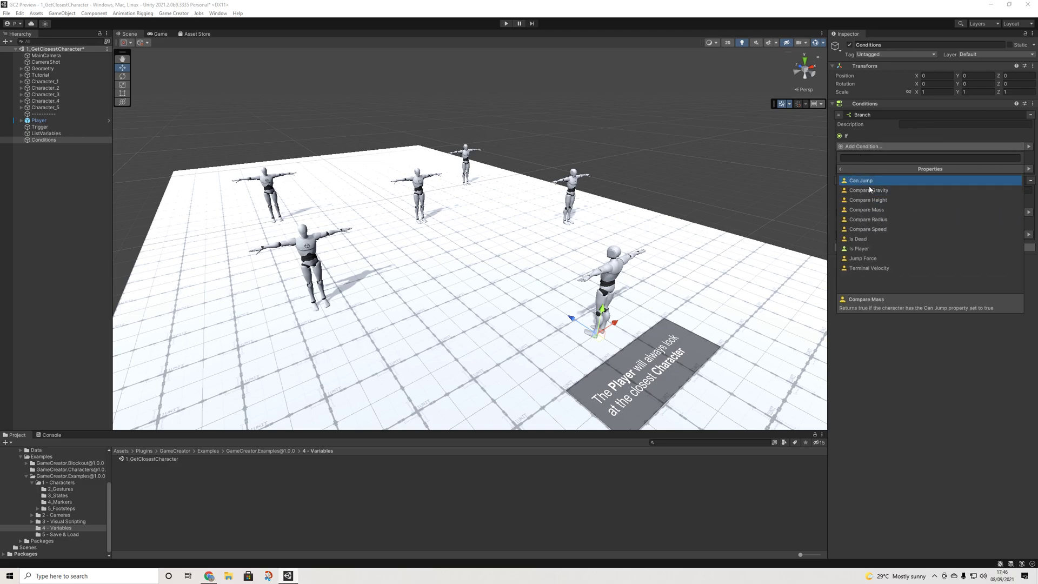
pyautogui.click(861, 239)
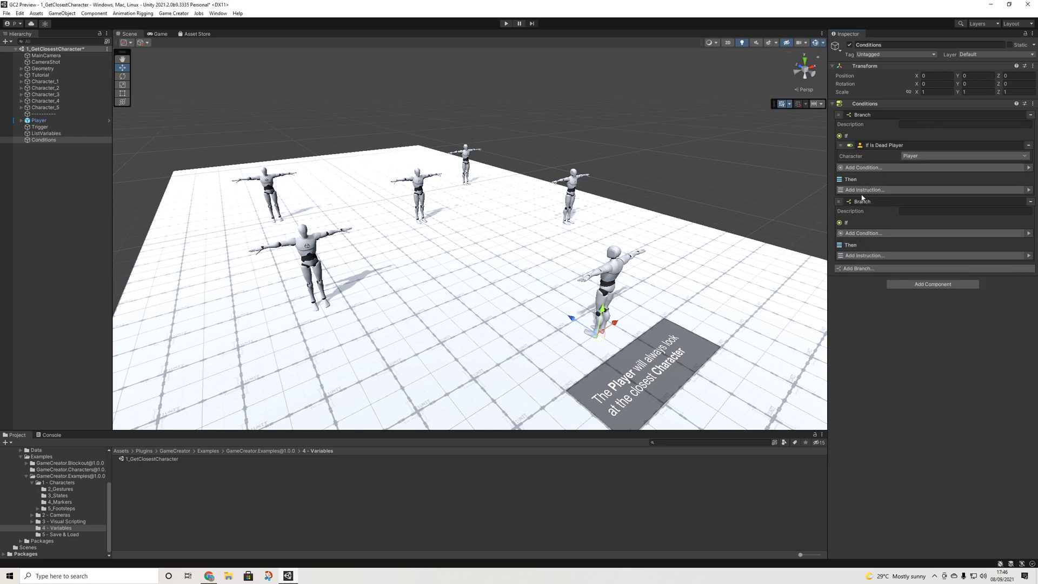
pyautogui.click(867, 190)
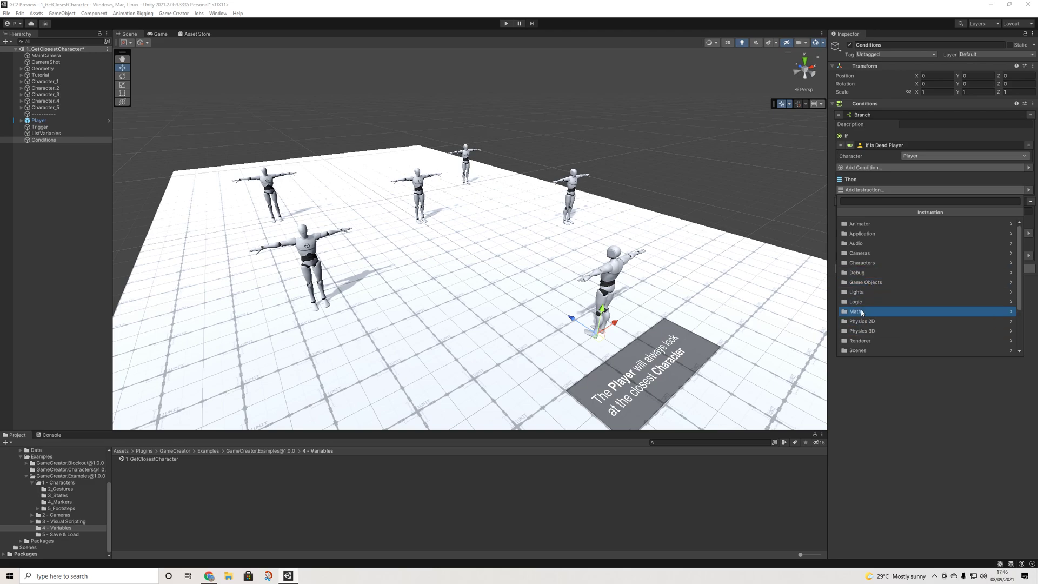
pyautogui.write('stop')
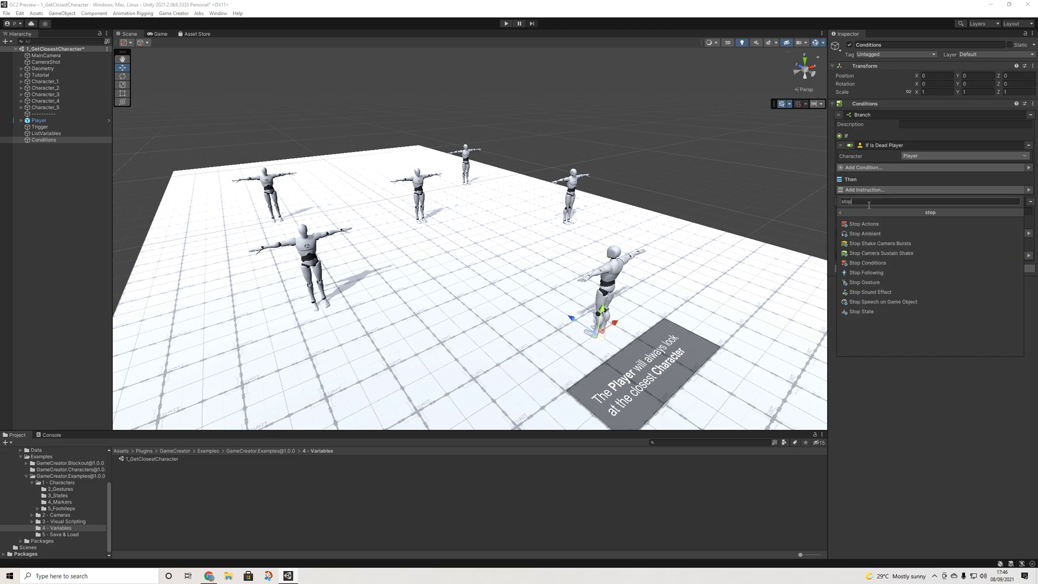
pyautogui.click(866, 224)
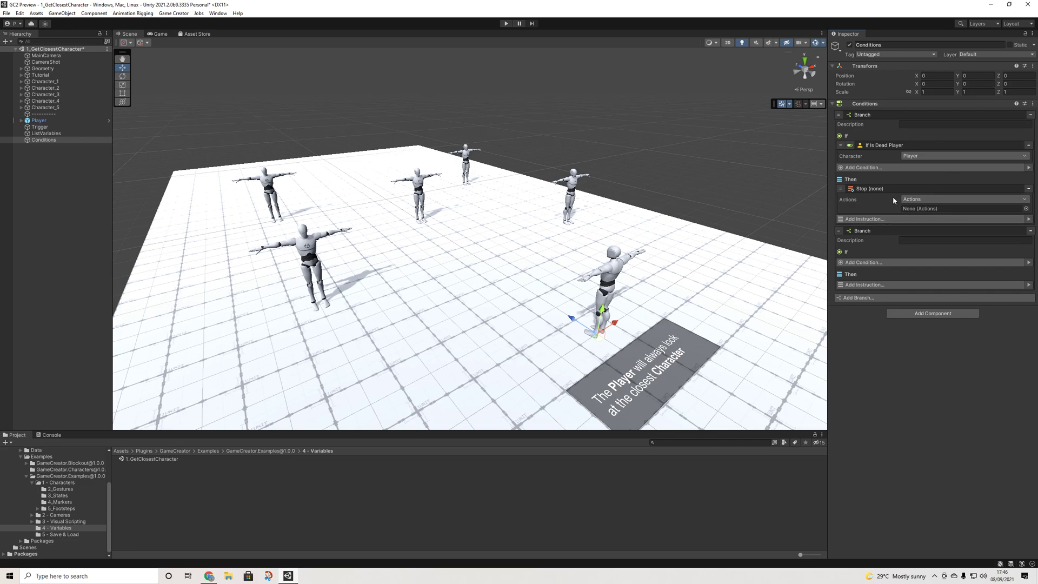
# View the second branch's condition categories, and replace both branches with one empty branch.
pyautogui.click(862, 264)
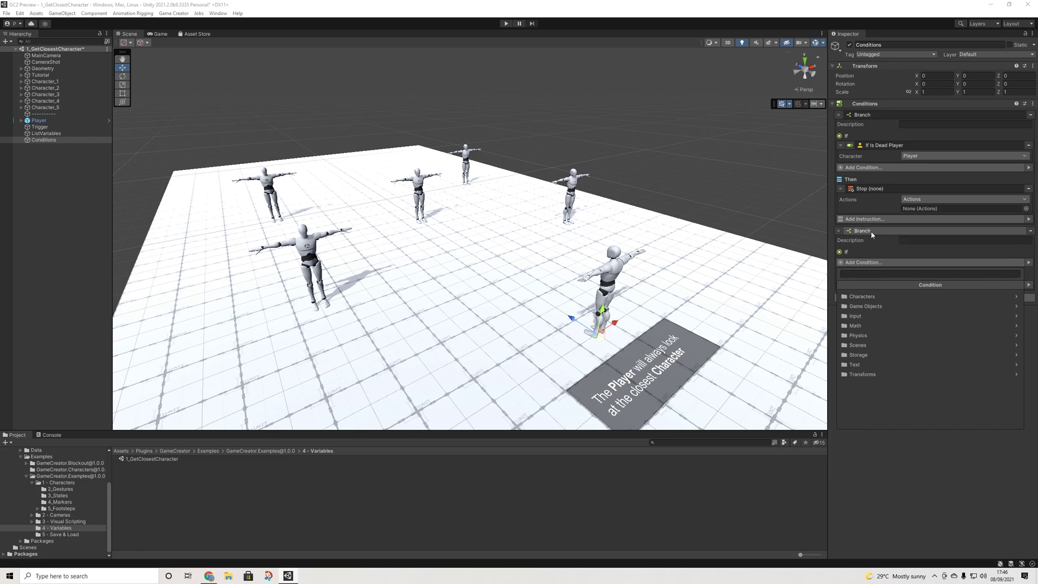
pyautogui.click(955, 440)
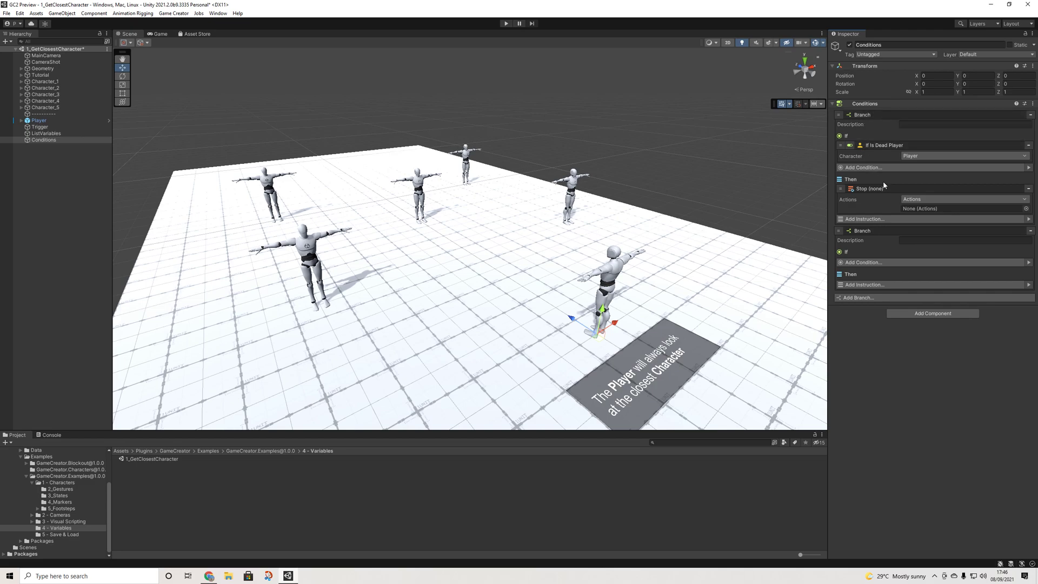
pyautogui.click(1031, 231)
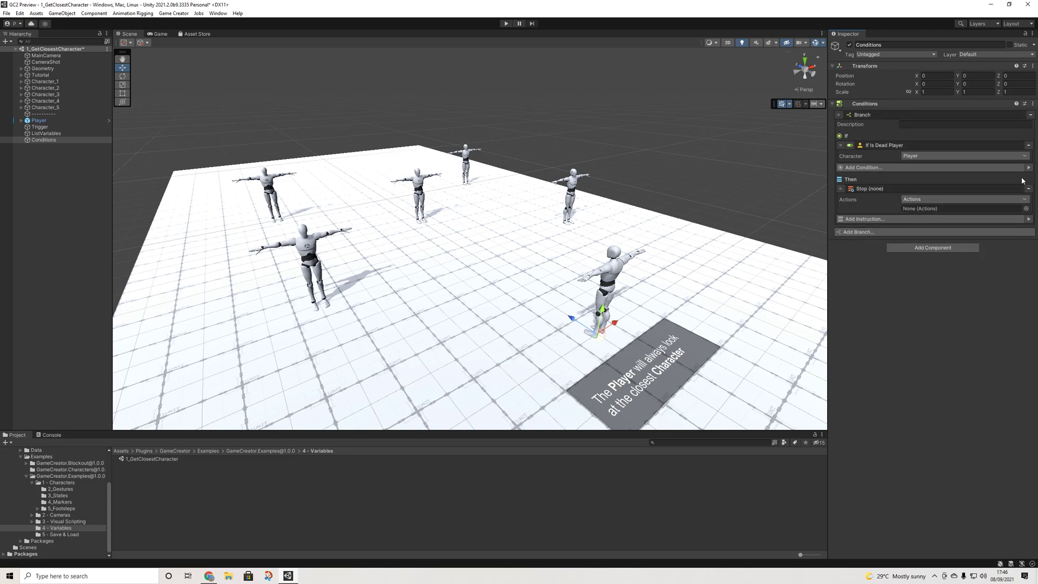
pyautogui.click(1031, 115)
pyautogui.click(881, 115)
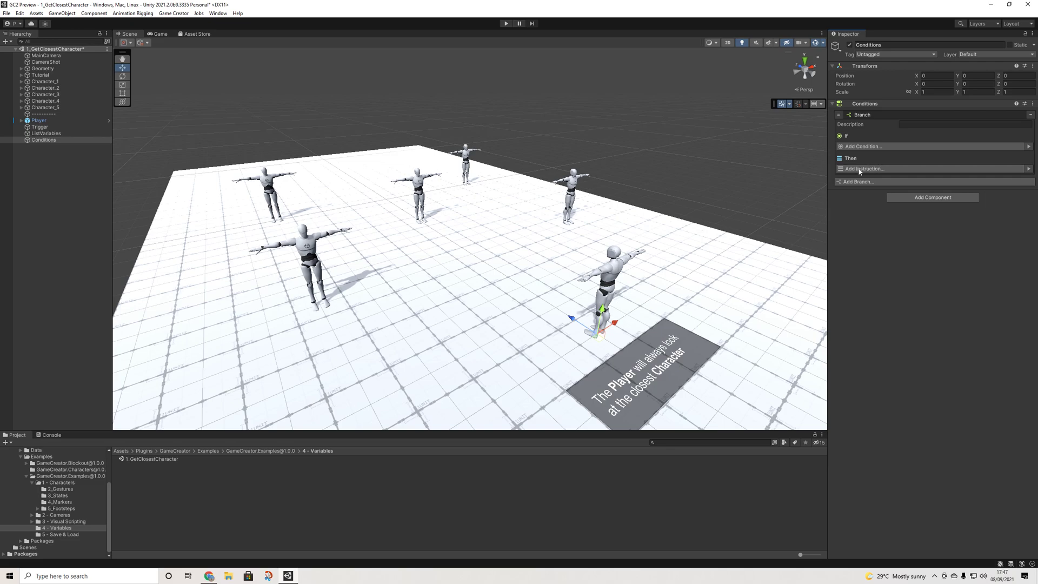
# Delete the Conditions object and create a Game Creator Actions object in the scene.
pyautogui.click(33, 141)
pyautogui.press('Delete')
pyautogui.rightClick(43, 159)
pyautogui.moveTo(141, 258)
pyautogui.moveTo(179, 258)
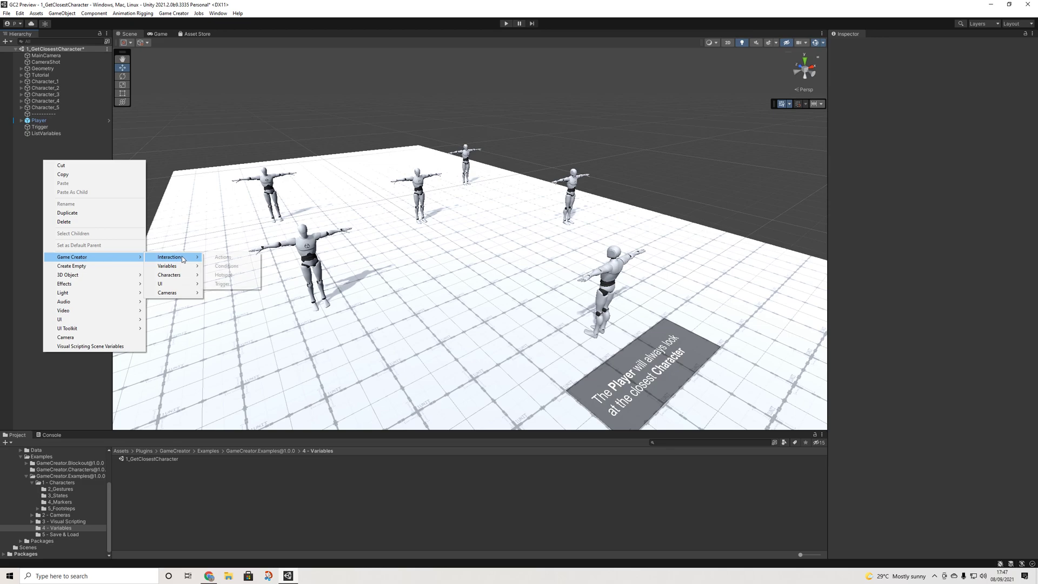
pyautogui.click(219, 258)
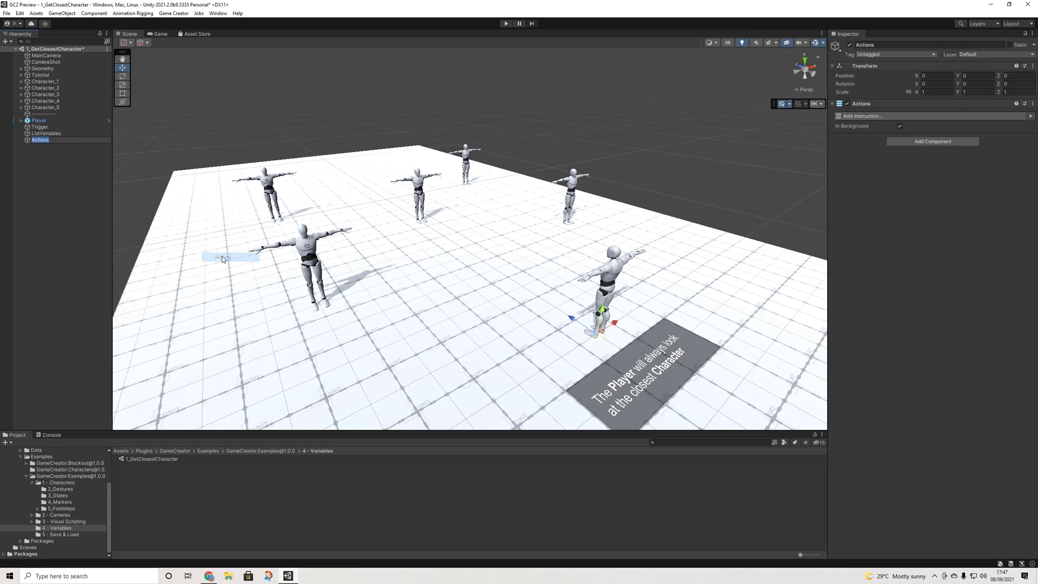
# Browse the instruction categories and add a Change Scale instruction from Transforms to the Actions object.
pyautogui.click(878, 117)
pyautogui.scroll(-3, 862, 232)
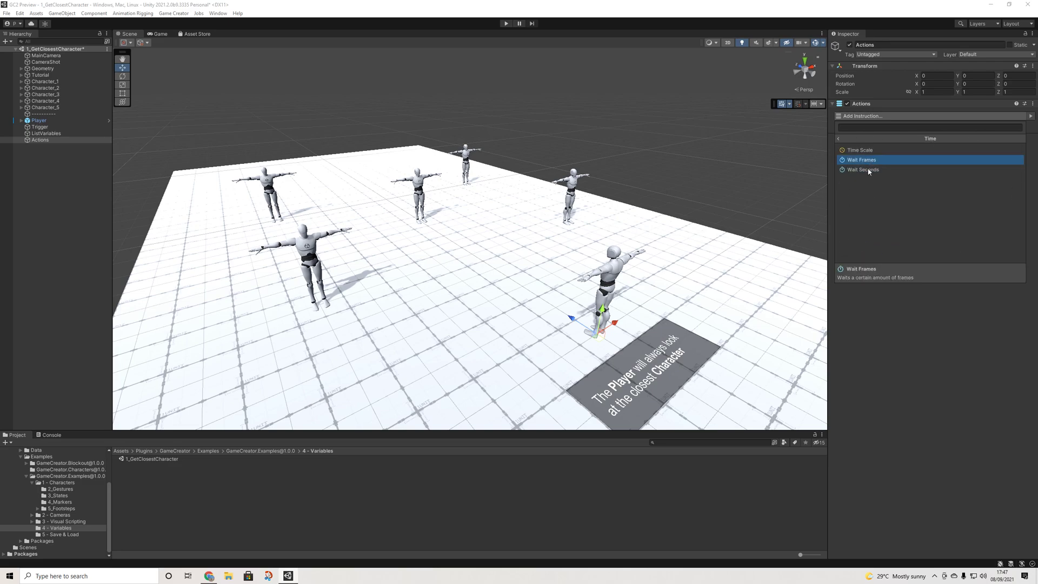
pyautogui.click(839, 139)
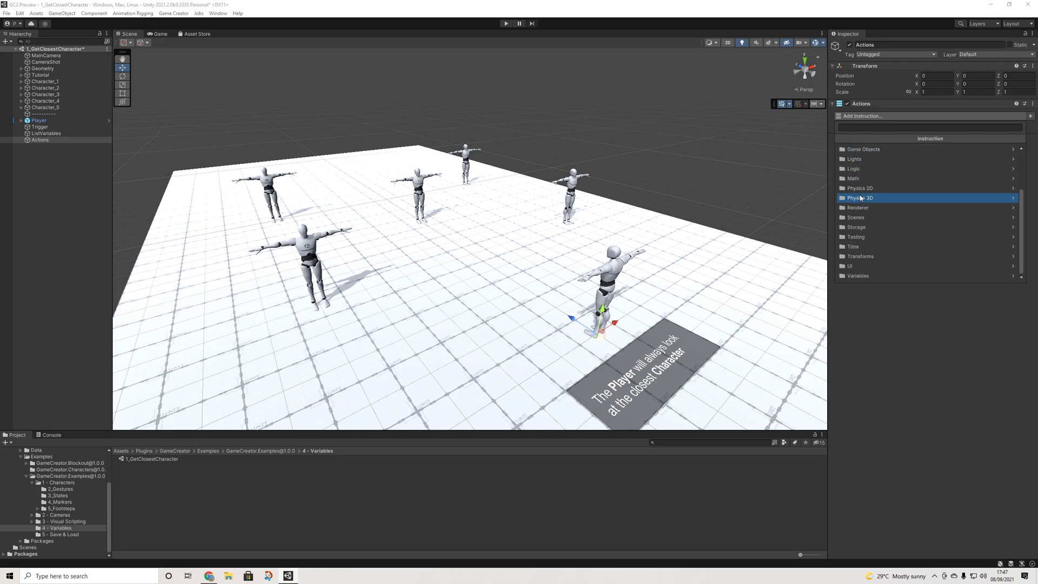
pyautogui.scroll(3, 865, 230)
pyautogui.scroll(-3, 864, 214)
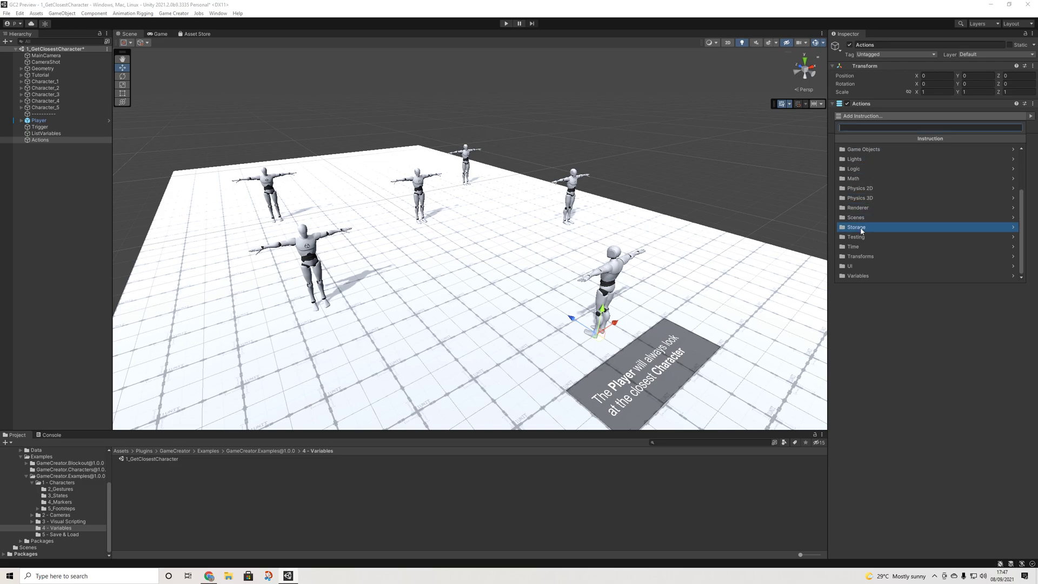
pyautogui.click(860, 256)
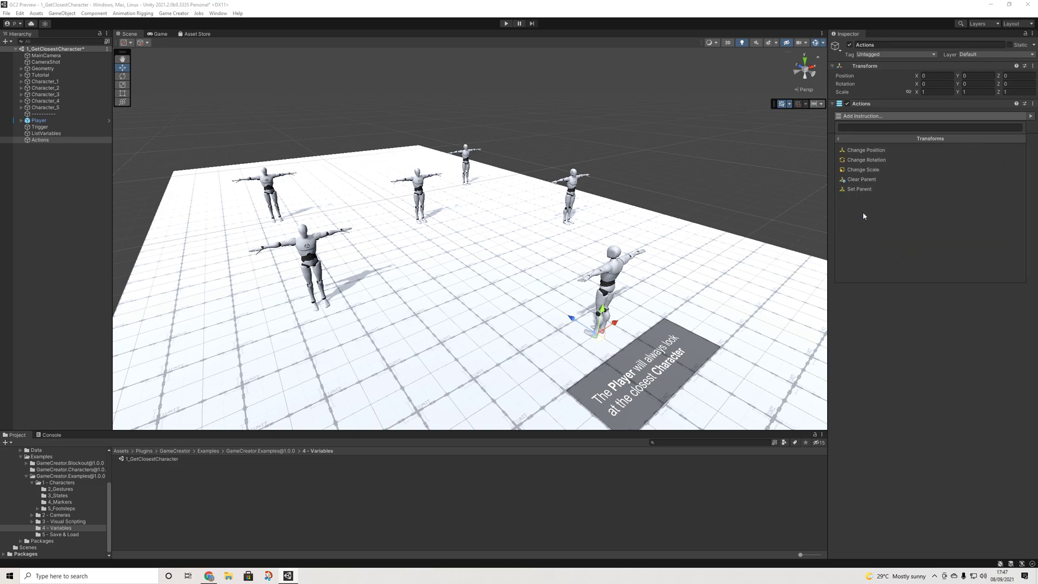
pyautogui.click(863, 170)
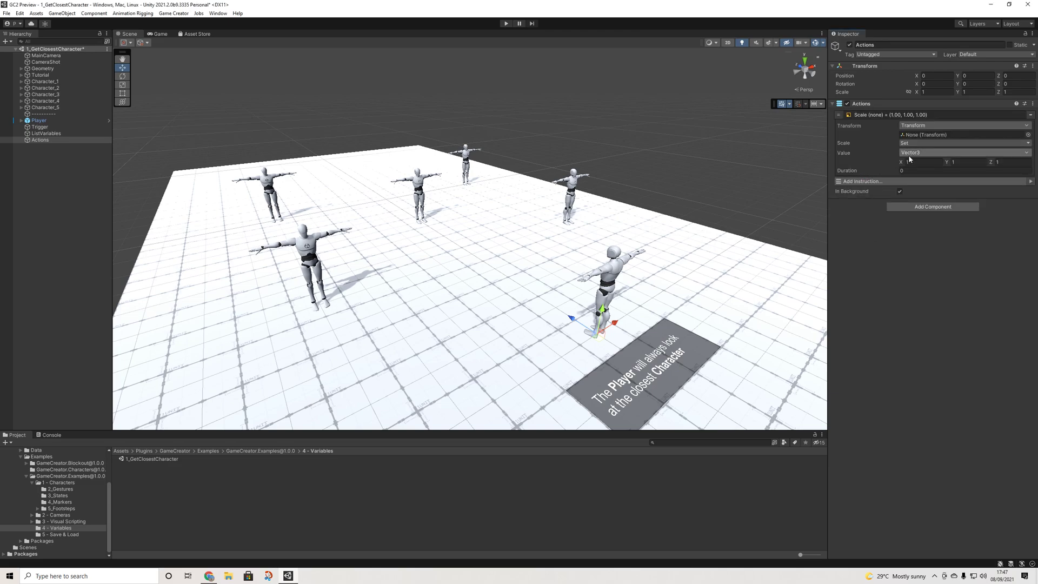
# Examine the Characters, Game Objects and Variables sources available for the Change Scale instruction's value.
pyautogui.click(912, 154)
pyautogui.click(913, 154)
pyautogui.click(913, 153)
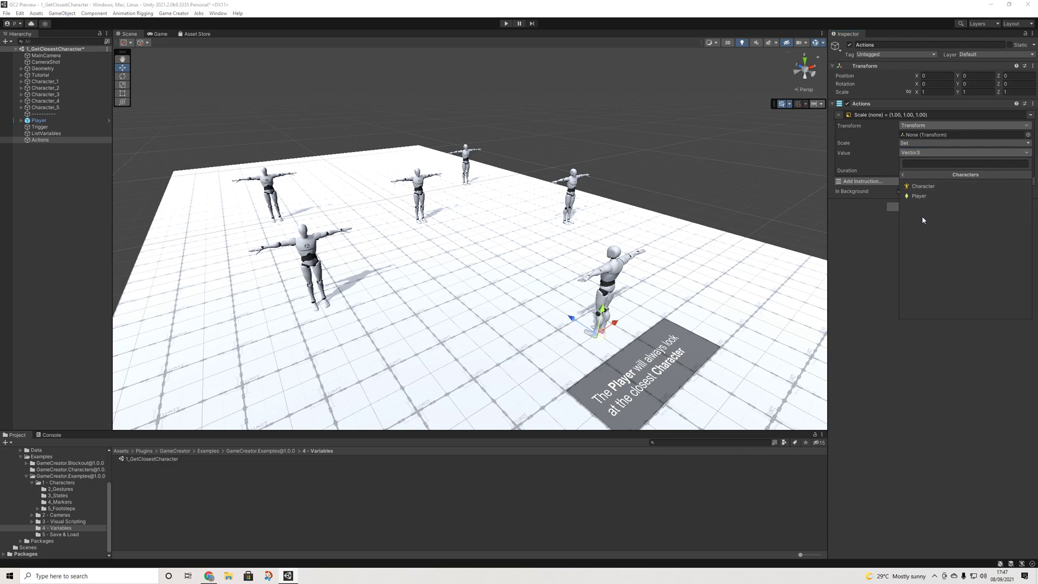
pyautogui.click(923, 217)
pyautogui.press('Left')
pyautogui.click(928, 225)
pyautogui.press('Left')
pyautogui.click(914, 236)
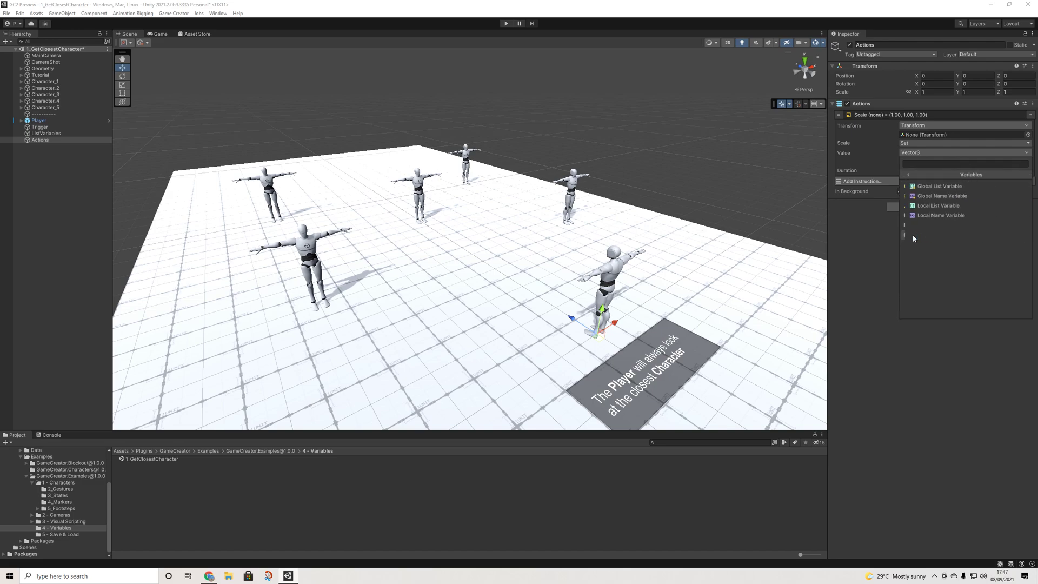
pyautogui.click(914, 174)
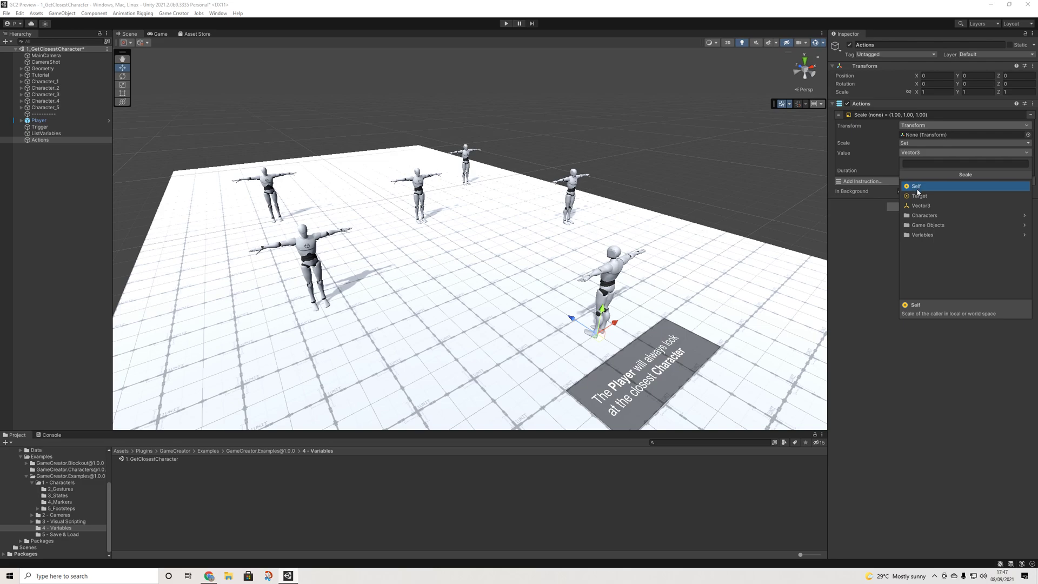
# Set the Change Scale value to Self, try Global space, and set the space to Local.
pyautogui.click(918, 189)
pyautogui.click(915, 163)
pyautogui.click(920, 180)
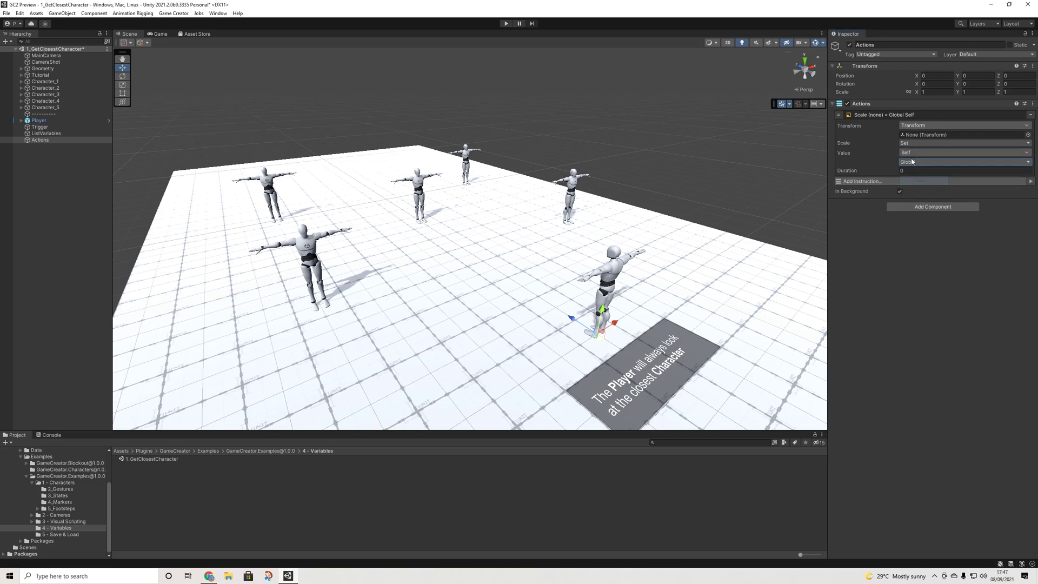
pyautogui.click(914, 162)
pyautogui.click(914, 171)
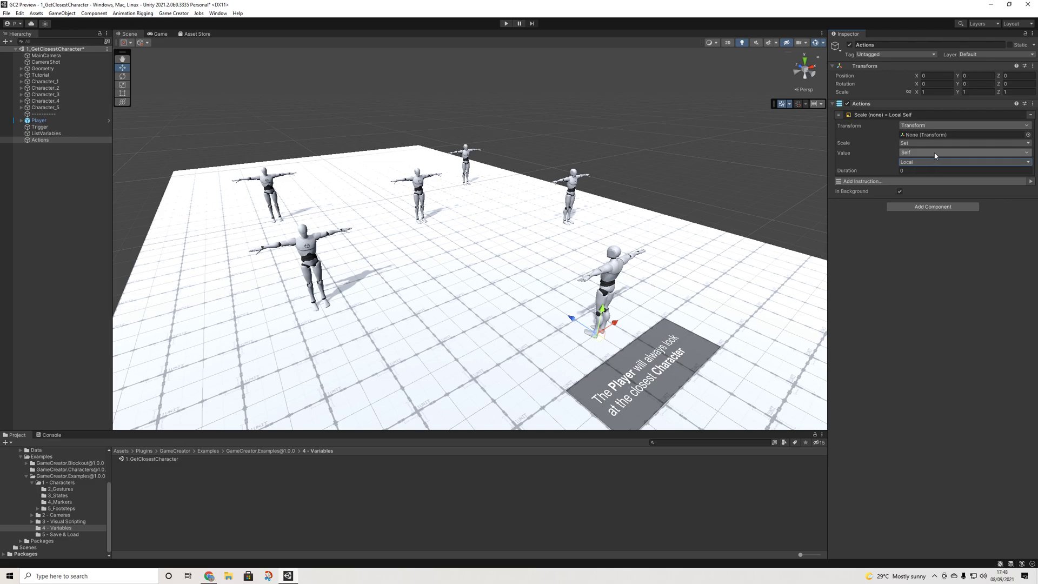
# Look again through the Characters, Game Objects and Variables value sources as alternatives to Self.
pyautogui.click(936, 154)
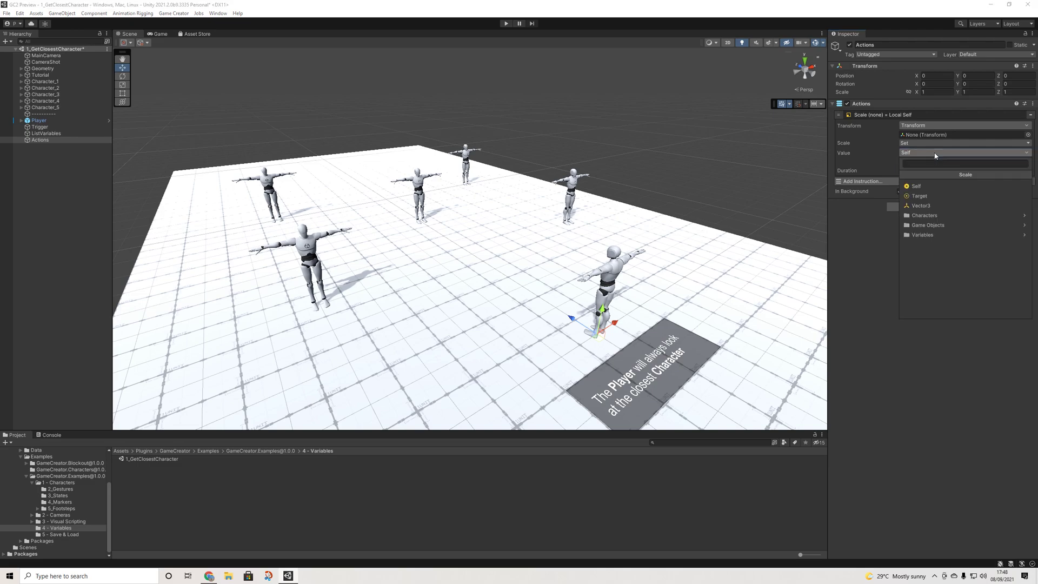
pyautogui.click(922, 215)
pyautogui.click(916, 174)
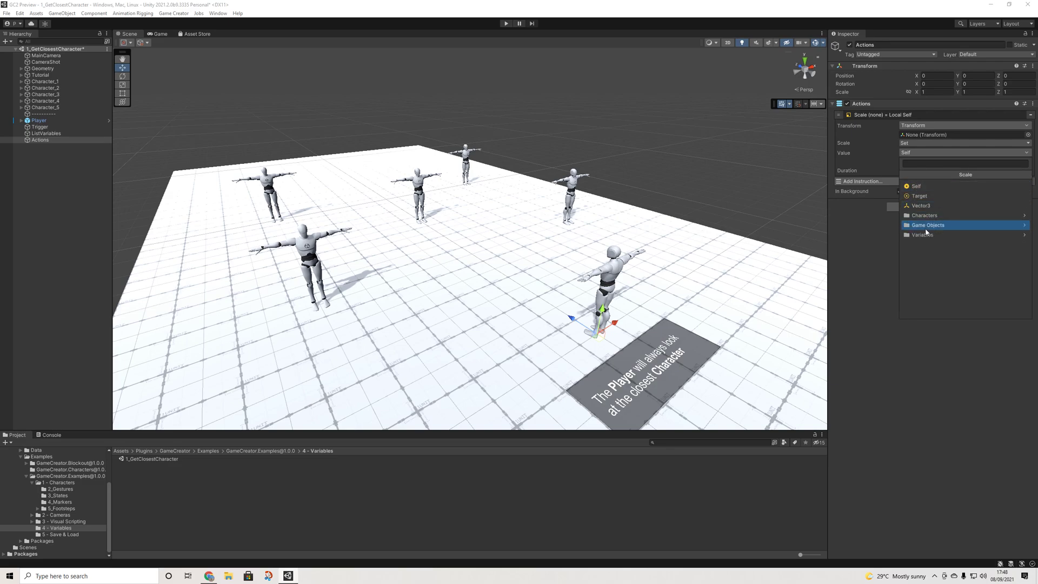
pyautogui.click(927, 225)
pyautogui.click(923, 175)
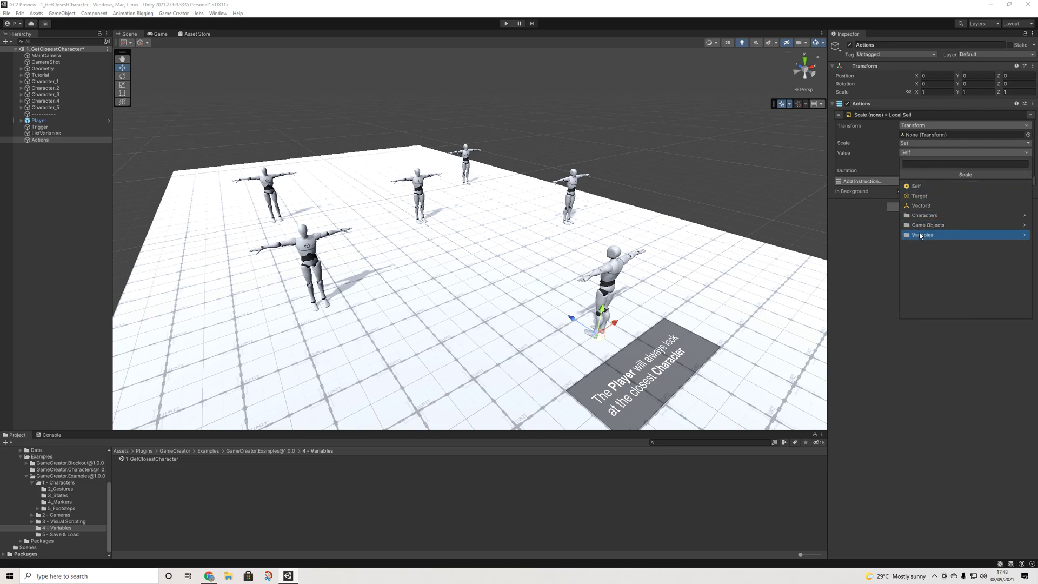
pyautogui.click(927, 235)
pyautogui.click(921, 175)
pyautogui.click(890, 159)
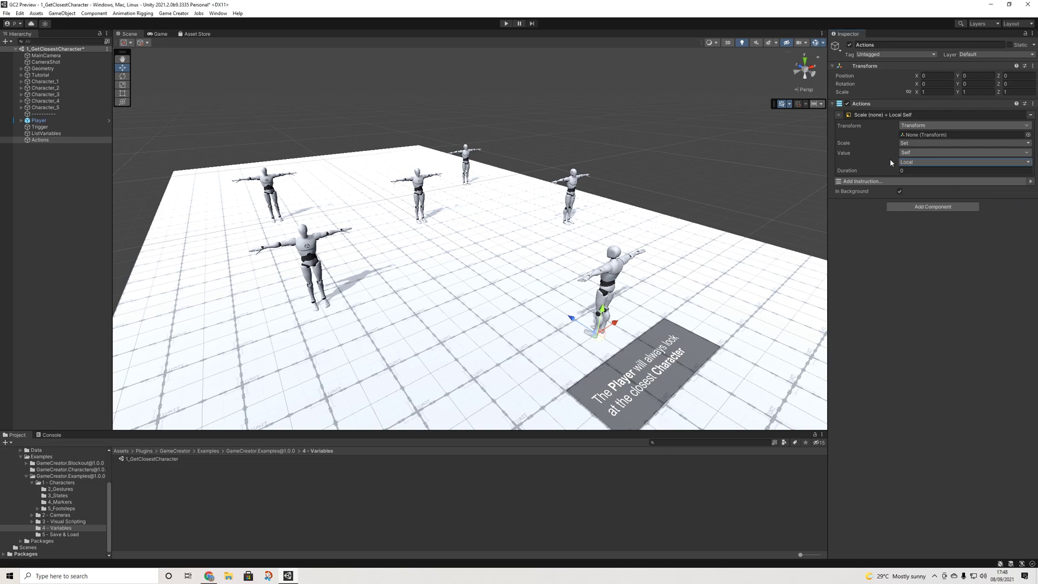
# View the scale instruction's value sources, its Transform target options and its Local and Global space choices.
pyautogui.click(917, 154)
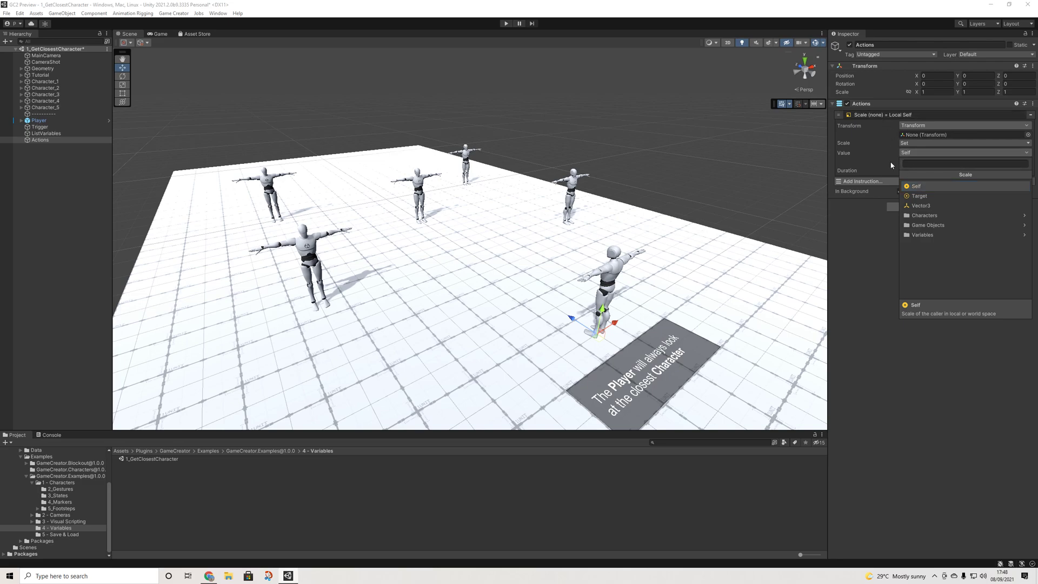
pyautogui.click(914, 130)
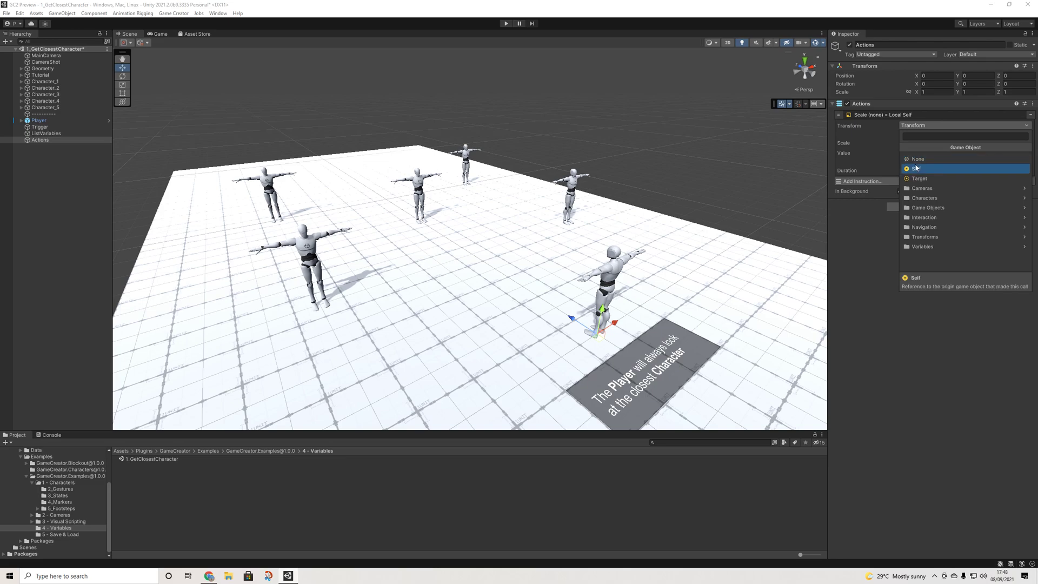
pyautogui.click(872, 161)
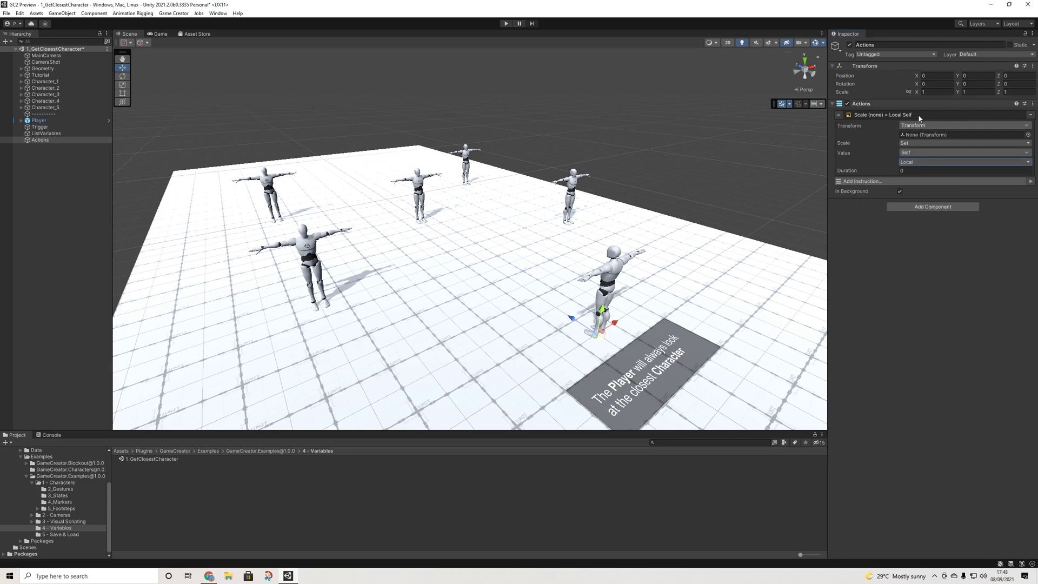
pyautogui.click(906, 163)
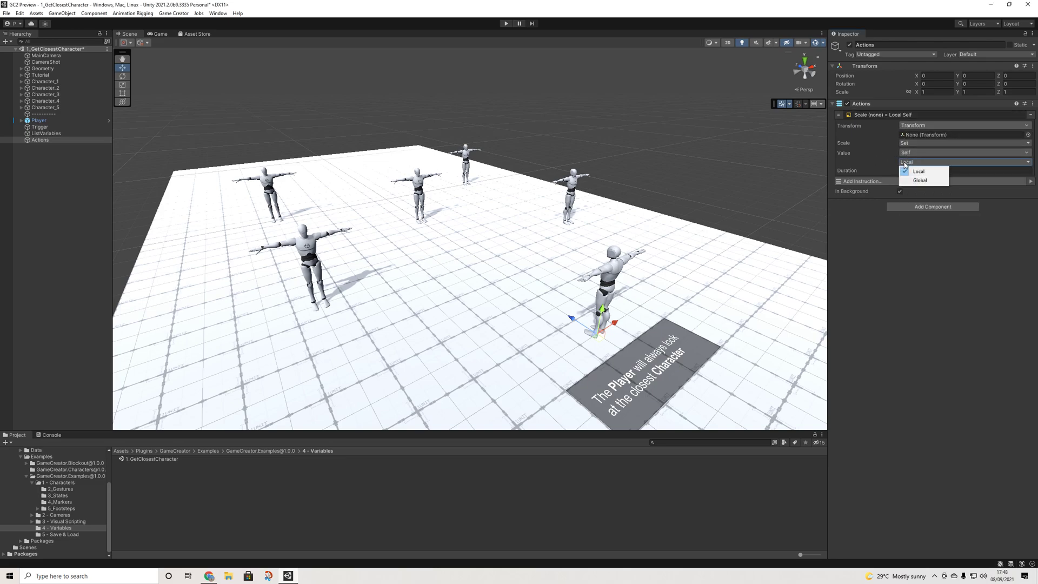
# Remove the Scale instruction from the Actions component.
pyautogui.click(1031, 115)
pyautogui.click(1031, 115)
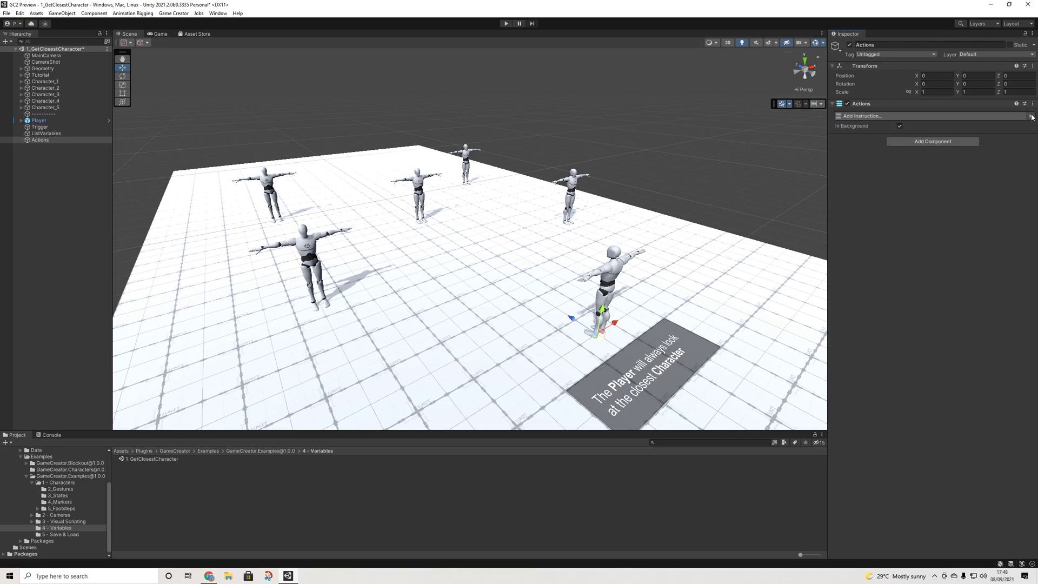
# Browse the Characters category of available instructions, including its Player instructions, without adding any.
pyautogui.click(951, 118)
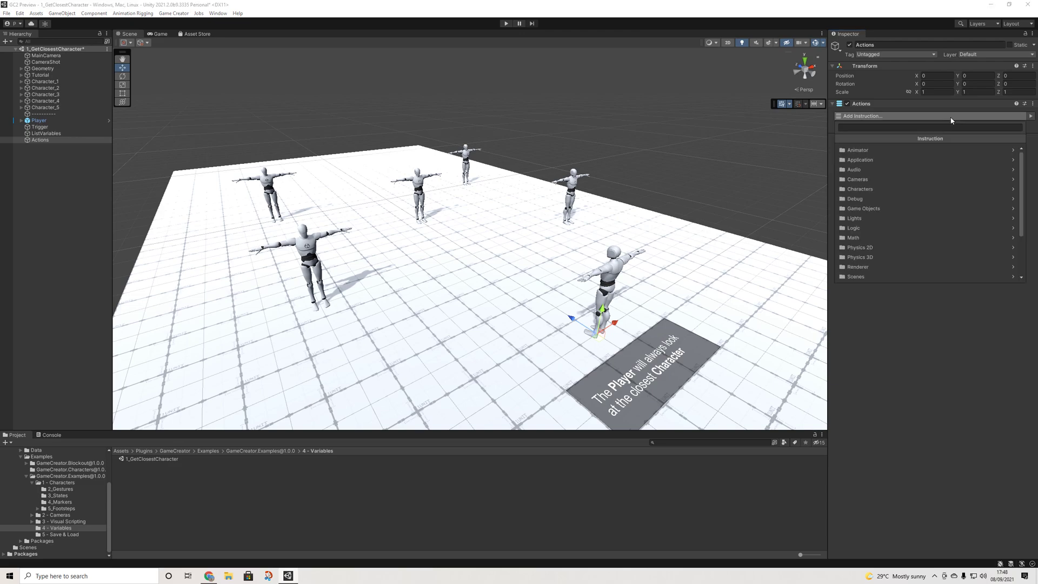
pyautogui.click(860, 193)
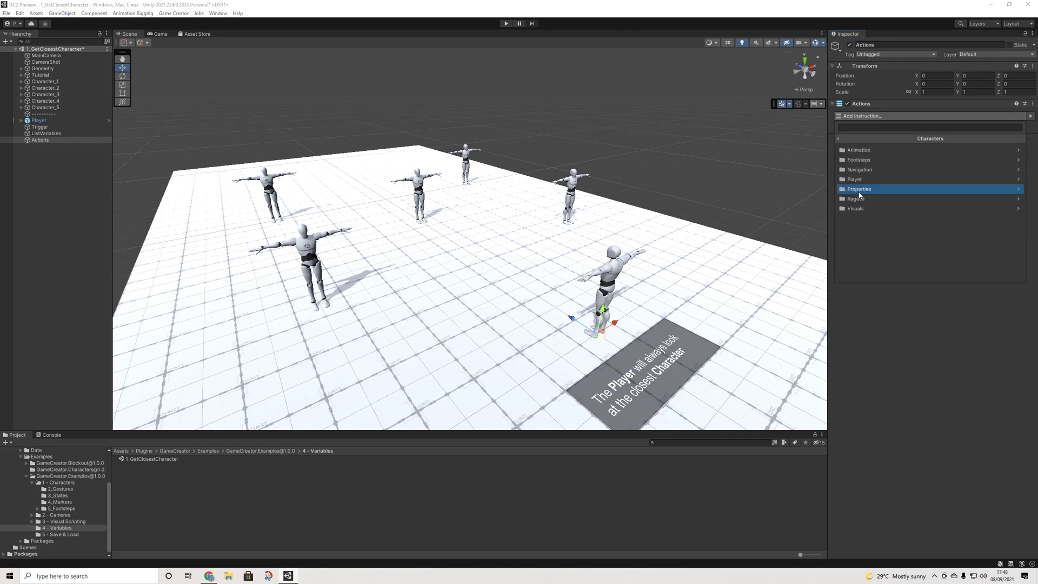
pyautogui.click(858, 178)
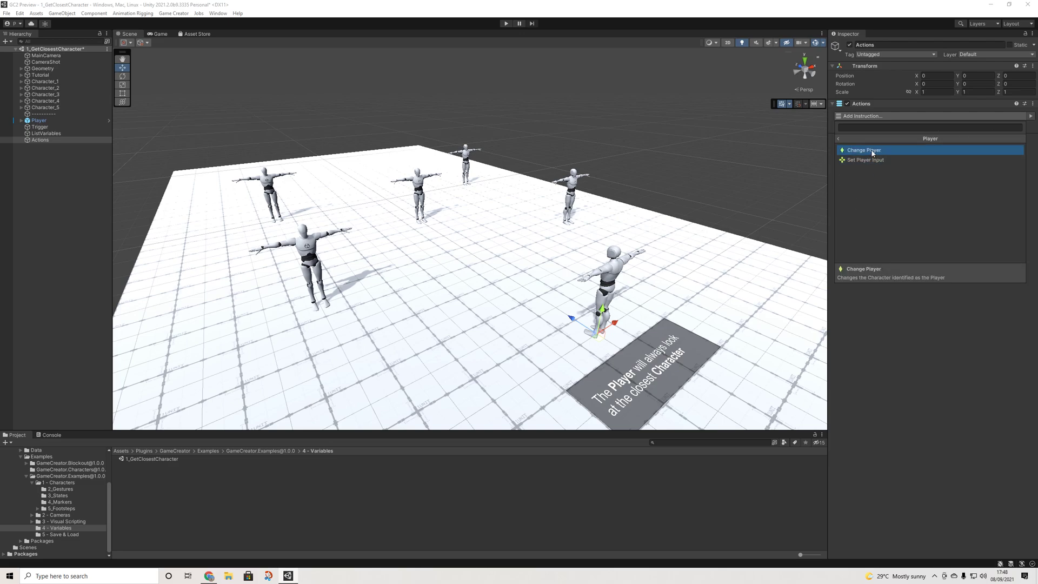
pyautogui.click(846, 139)
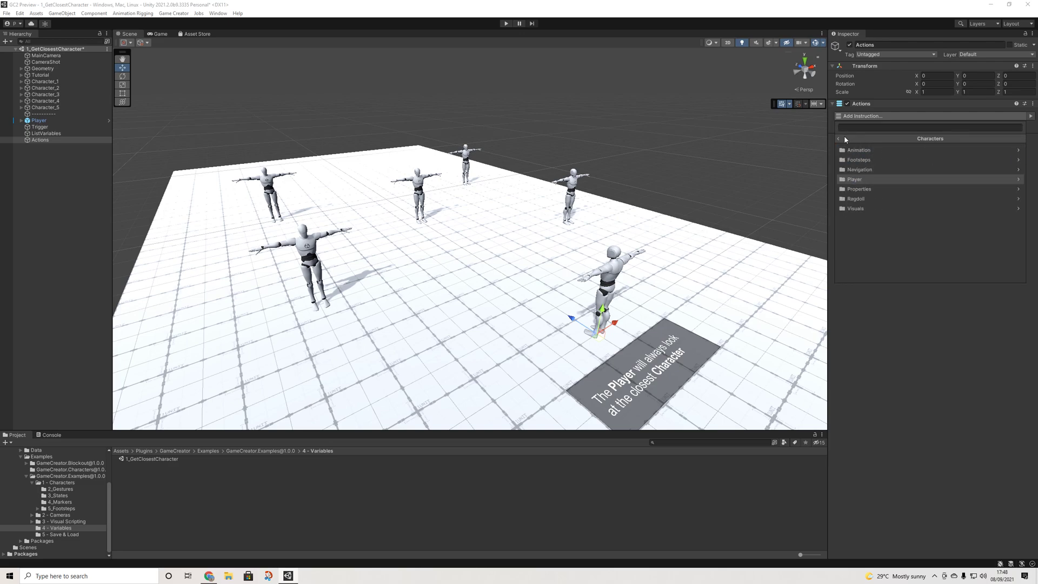
pyautogui.click(845, 139)
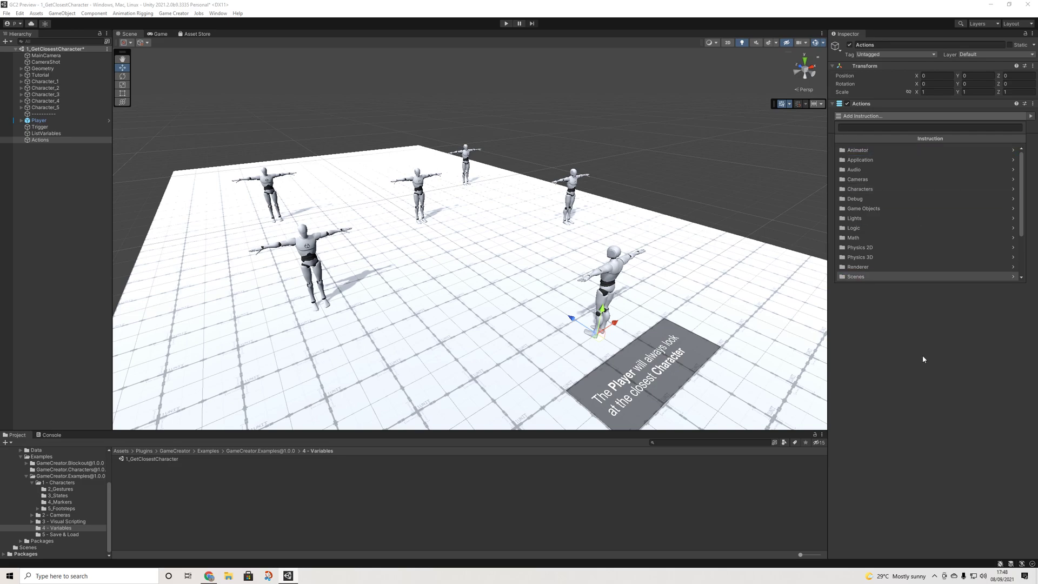
pyautogui.click(883, 327)
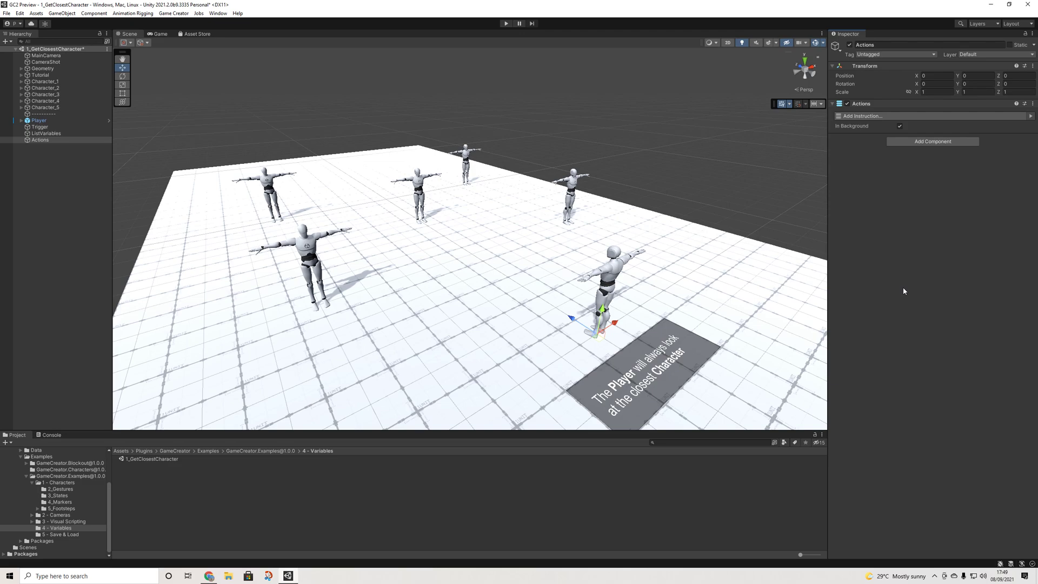
# Examine the instructions available in the Logic, Lights, Testing and Transforms categories without adding any.
pyautogui.click(883, 117)
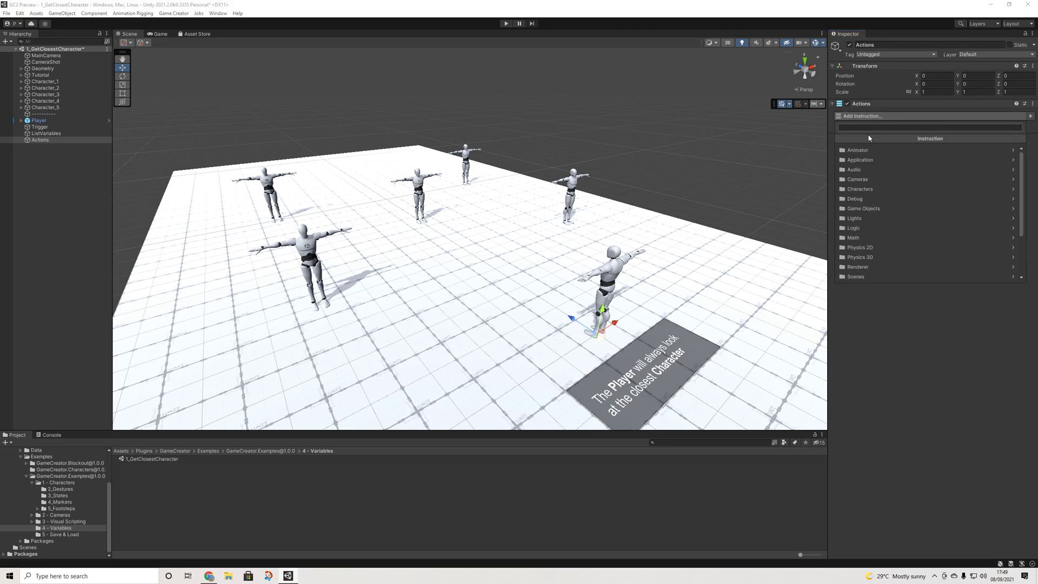
pyautogui.click(861, 229)
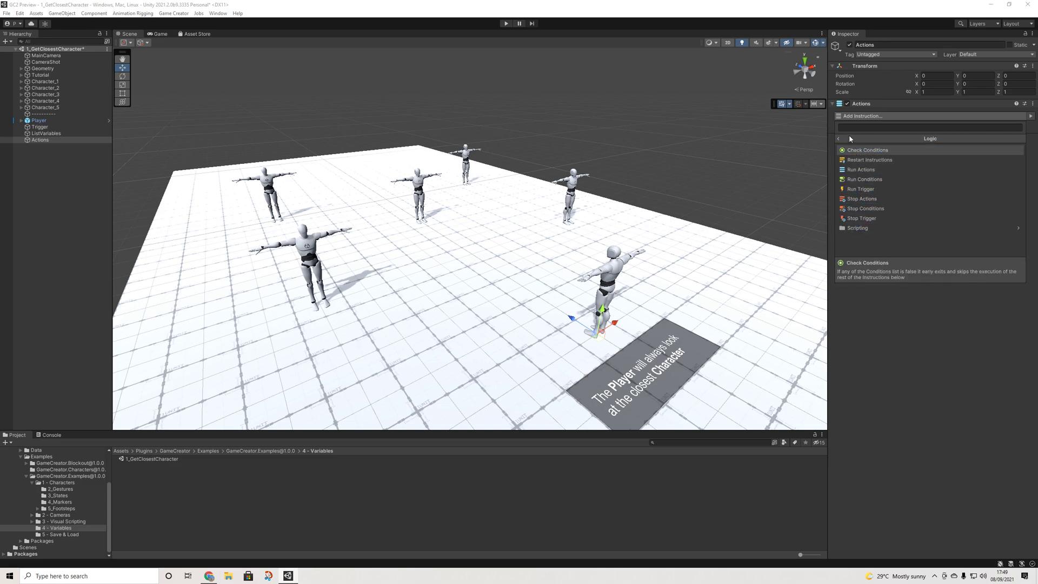
pyautogui.click(841, 139)
pyautogui.click(861, 219)
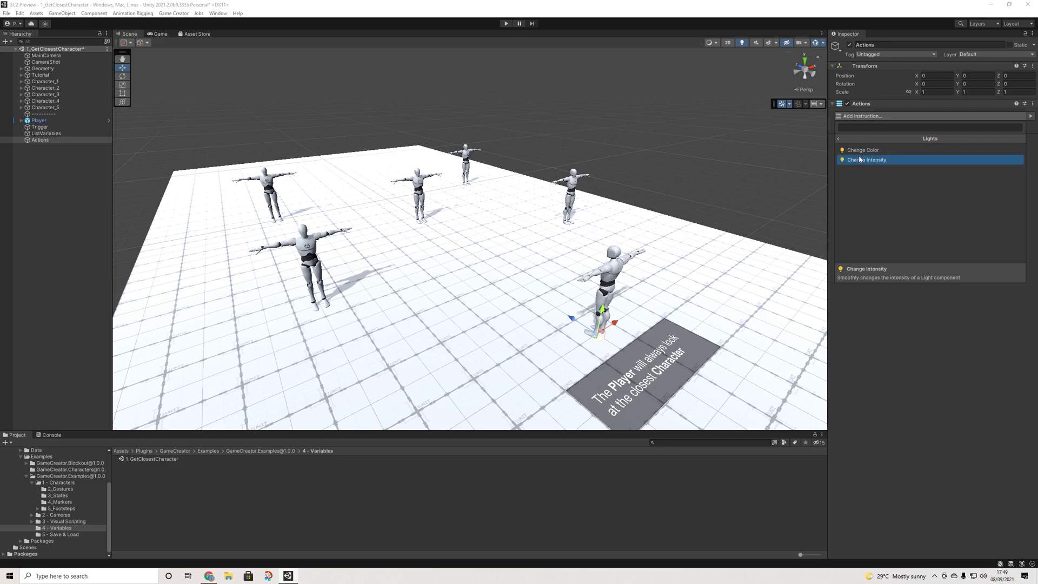
pyautogui.click(839, 138)
pyautogui.scroll(-3, 856, 222)
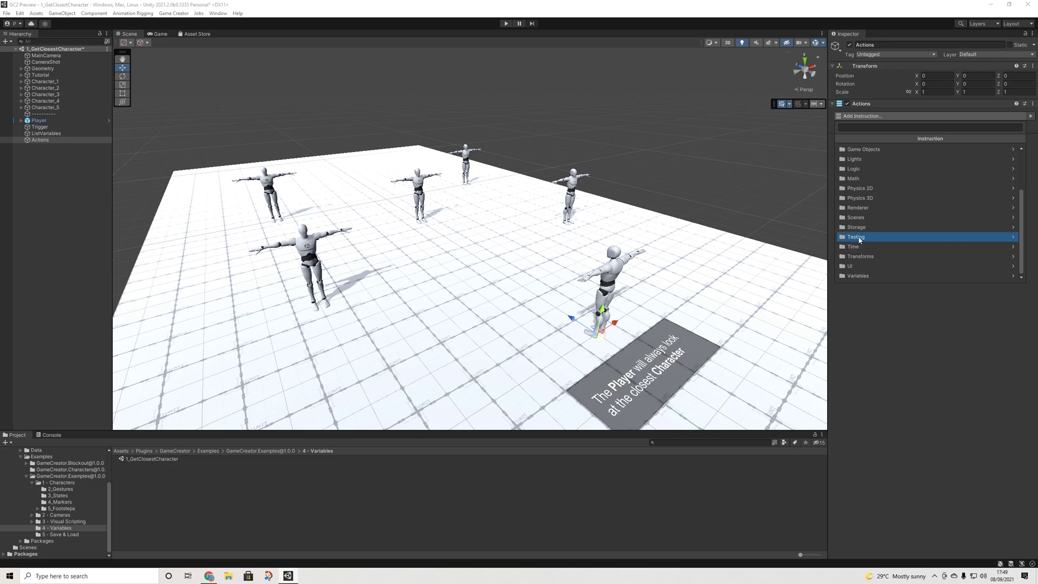
pyautogui.click(860, 236)
pyautogui.click(851, 139)
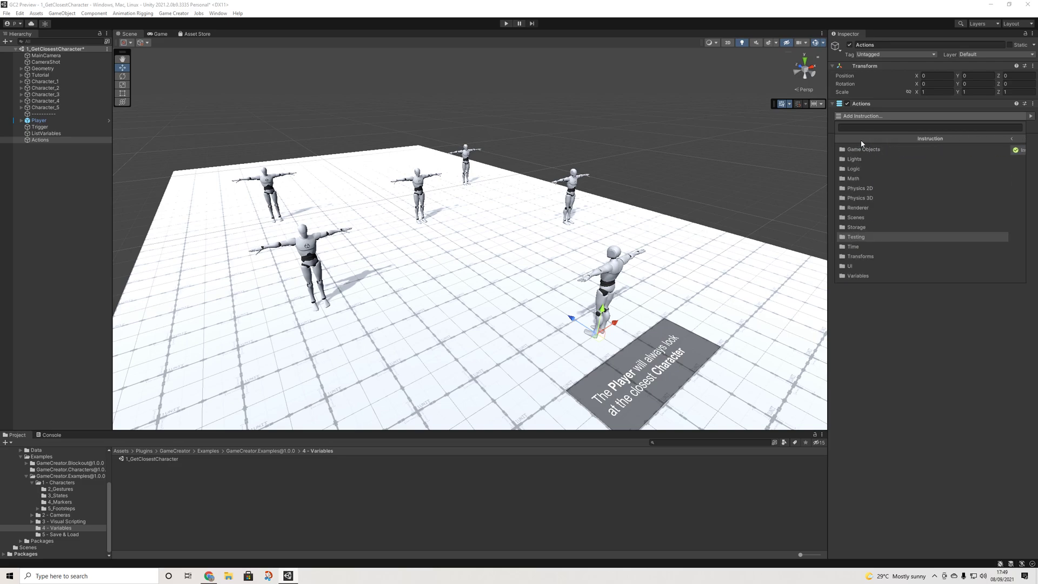
pyautogui.click(862, 257)
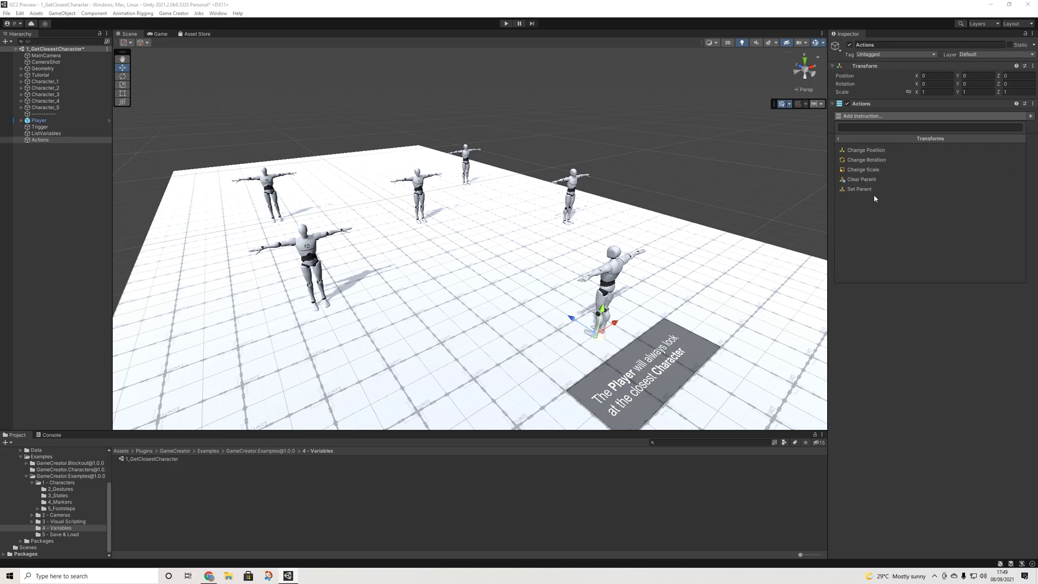
pyautogui.click(853, 141)
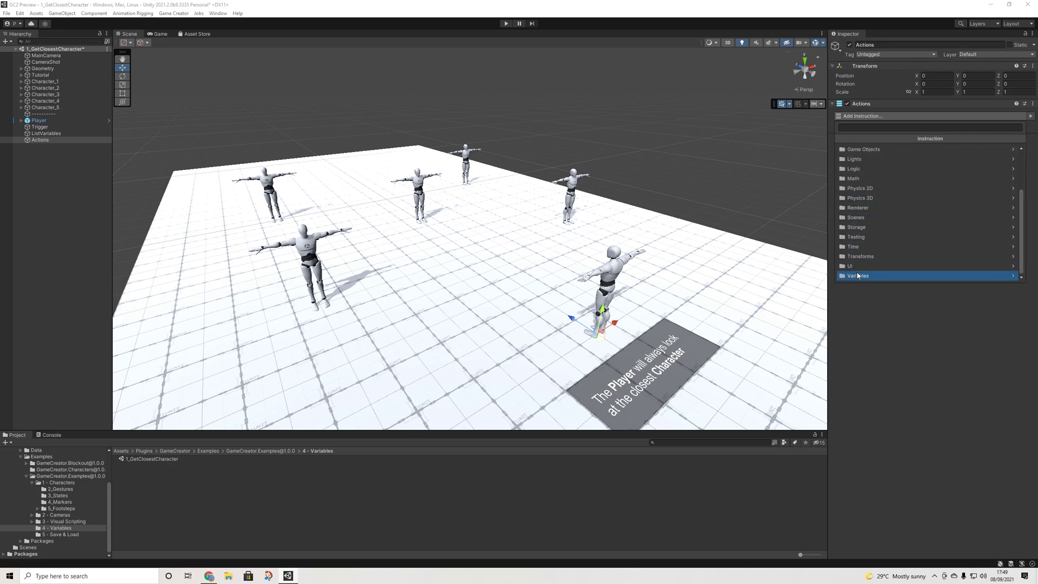
pyautogui.click(874, 297)
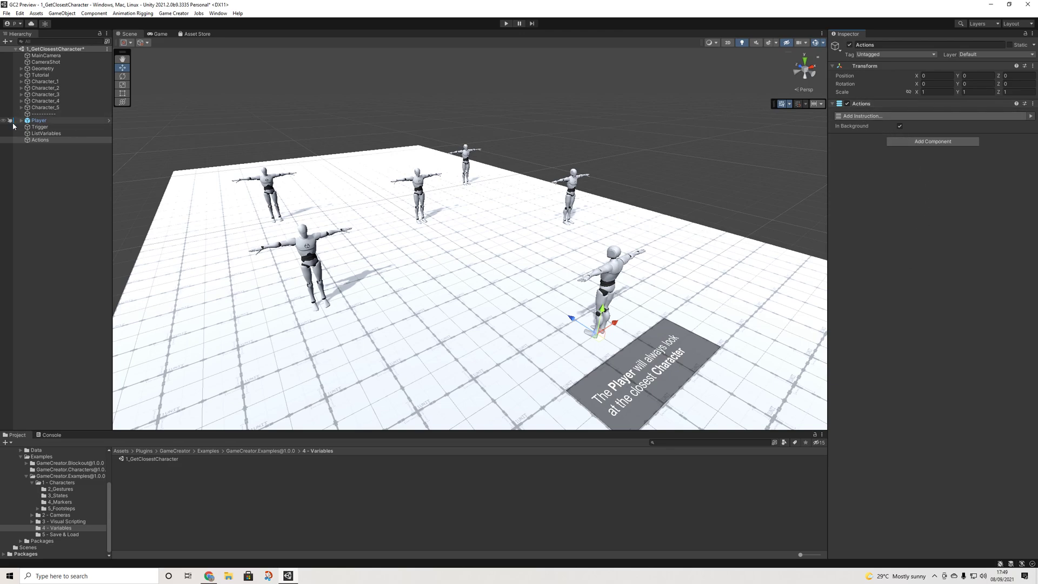
# Delete the Actions object from the 1_GetClosestCharacter scene.
pyautogui.click(44, 141)
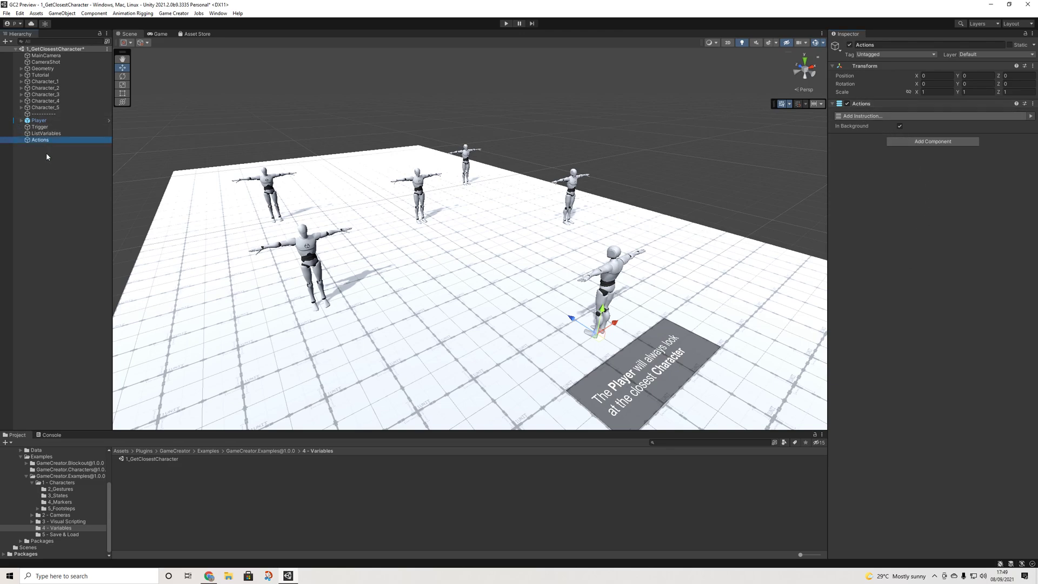
pyautogui.press('Delete')
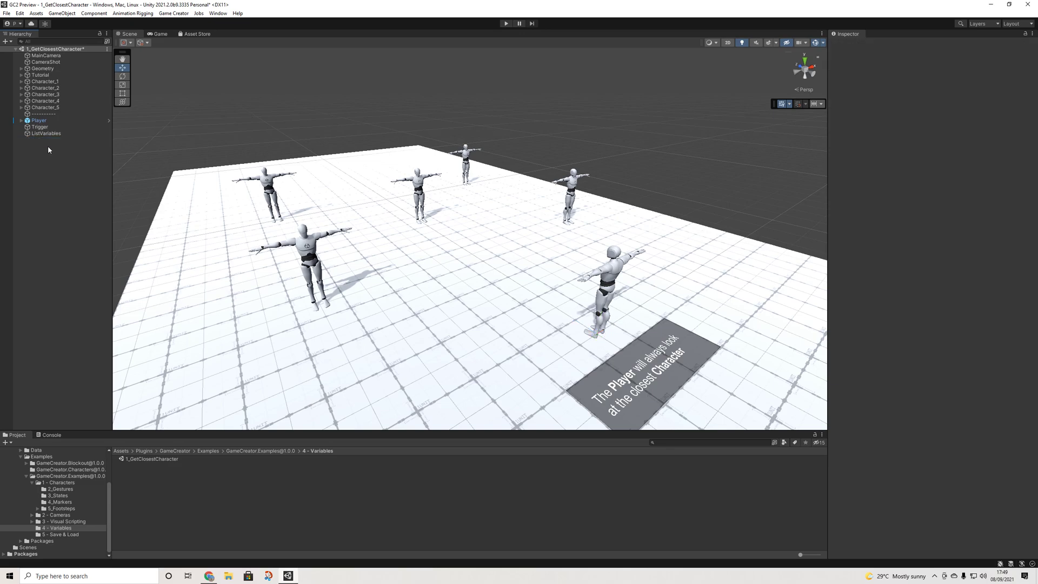